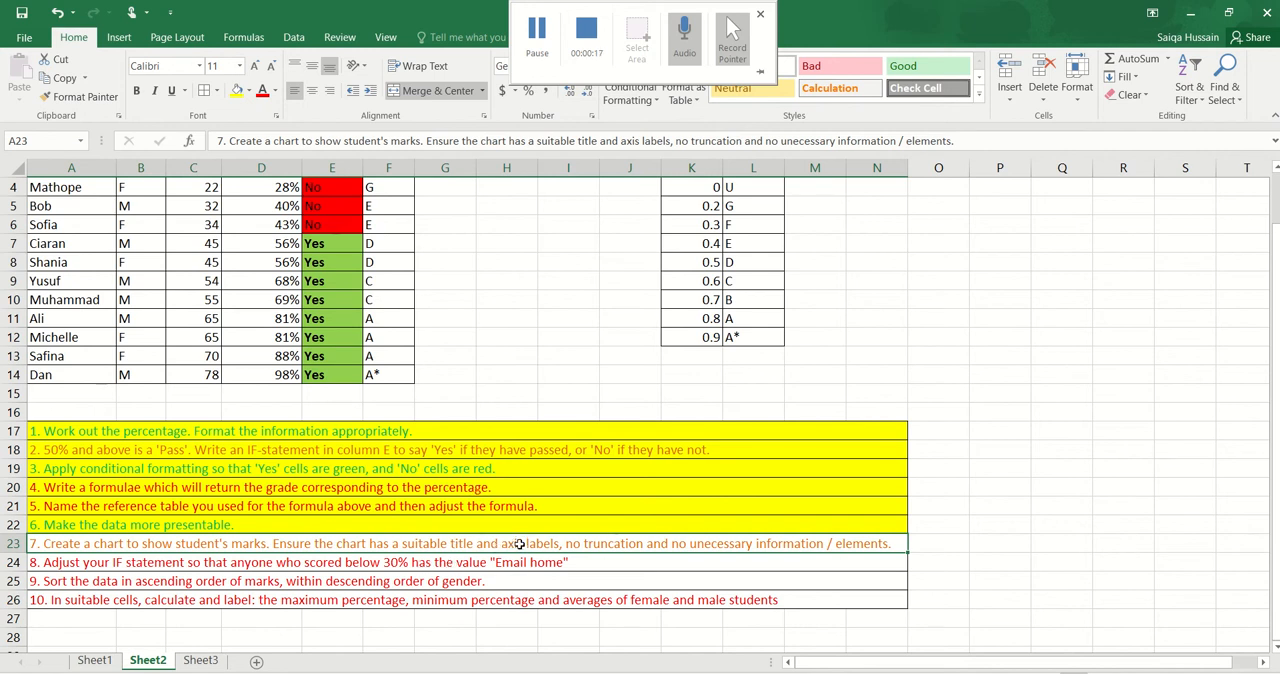
# Correct "axis" to "axes" in the task 7 instruction in cell A23
pyautogui.doubleClick(518, 543)
pyautogui.press('BackSpace')
pyautogui.write('e')
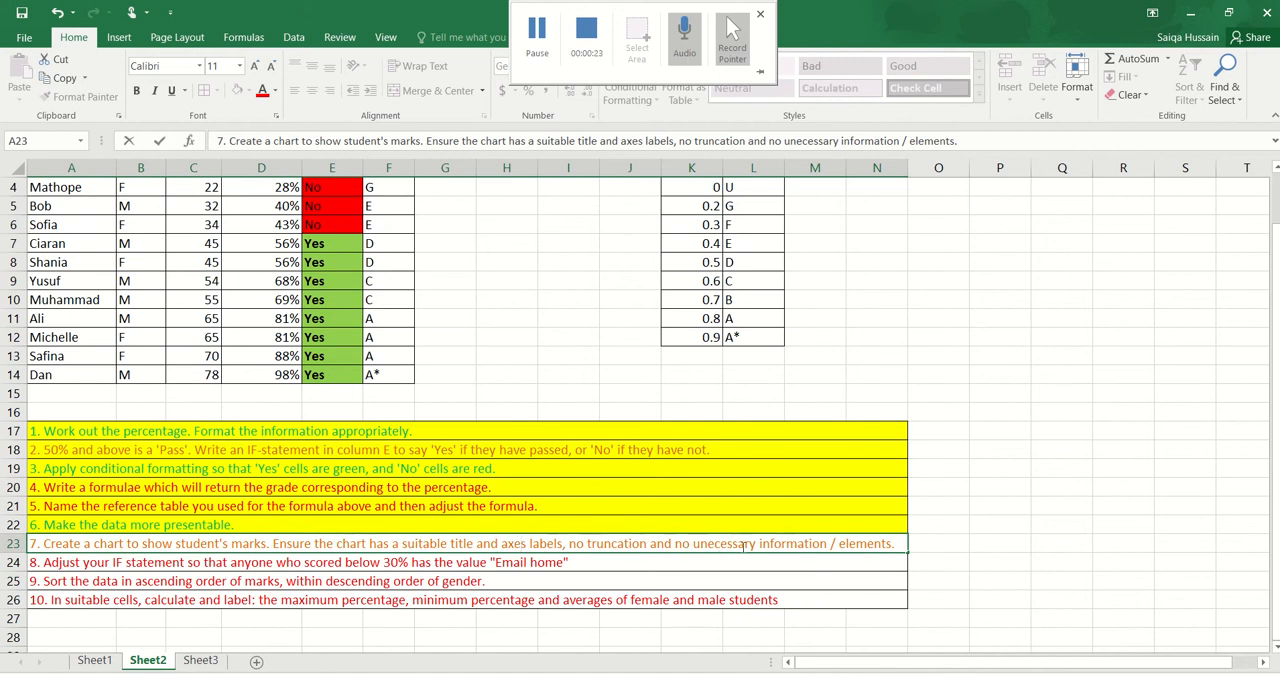
pyautogui.press('Return')
pyautogui.click(710, 547)
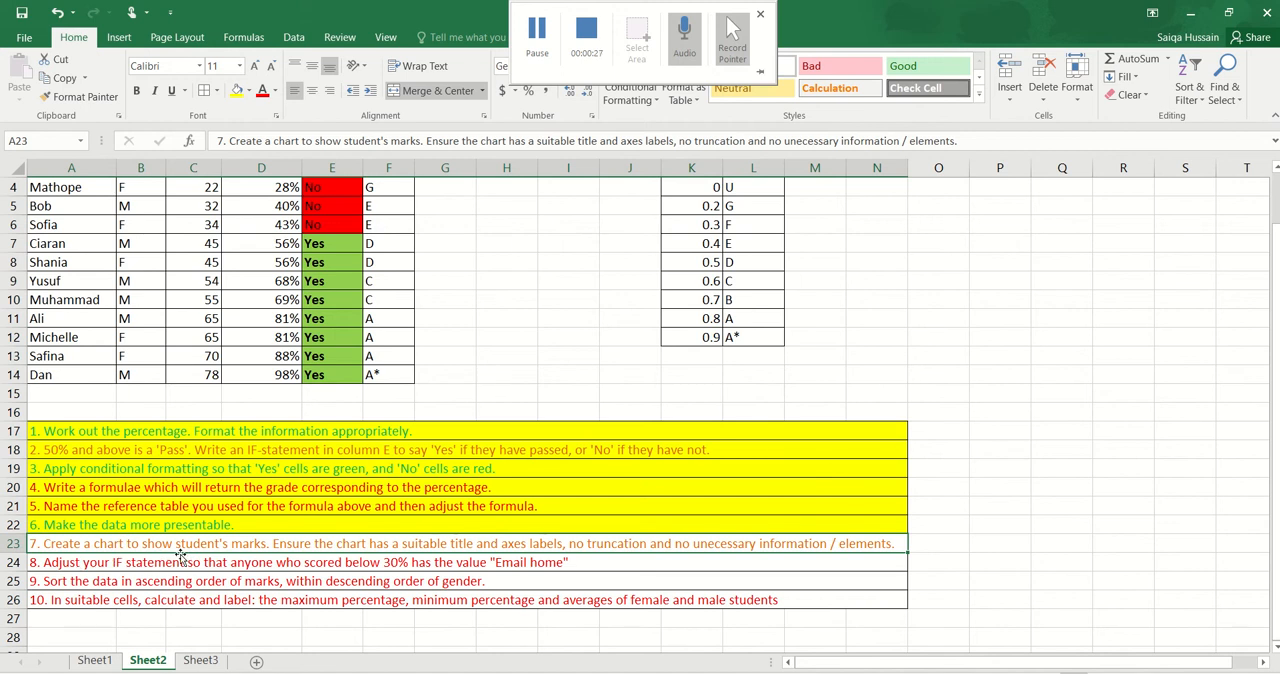
pyautogui.scroll(1, 180, 555)
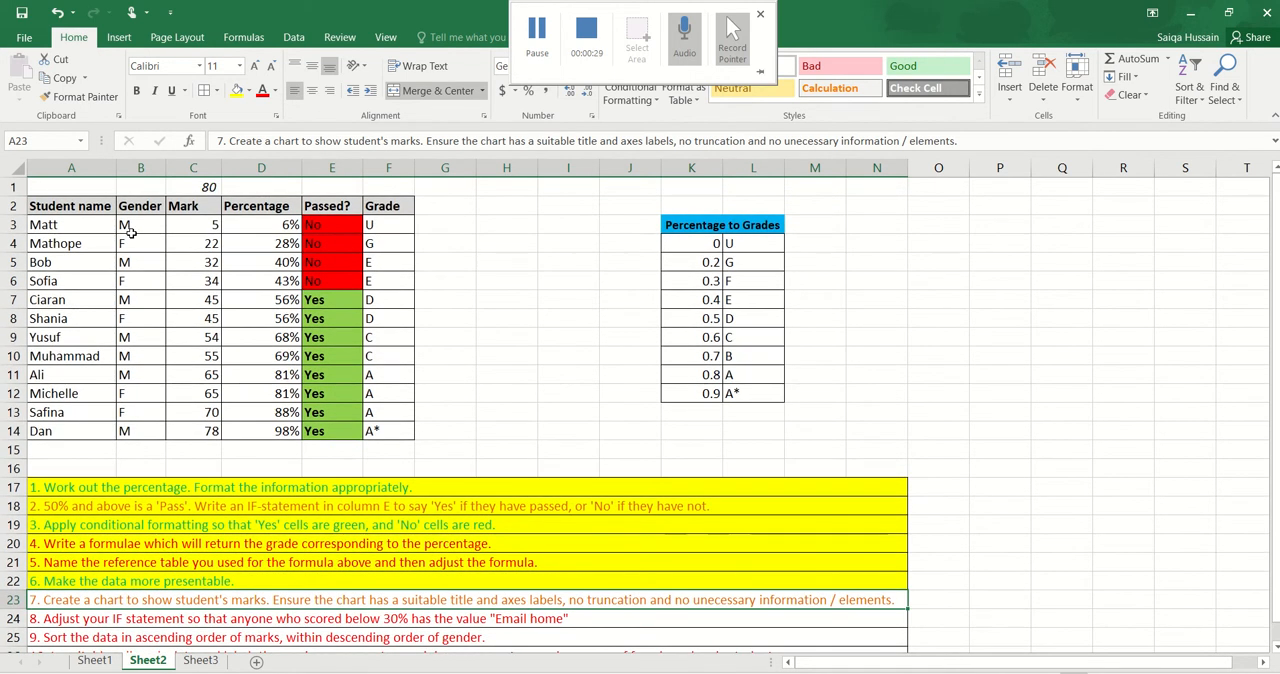
pyautogui.moveTo(86, 207); pyautogui.dragTo(111, 426)
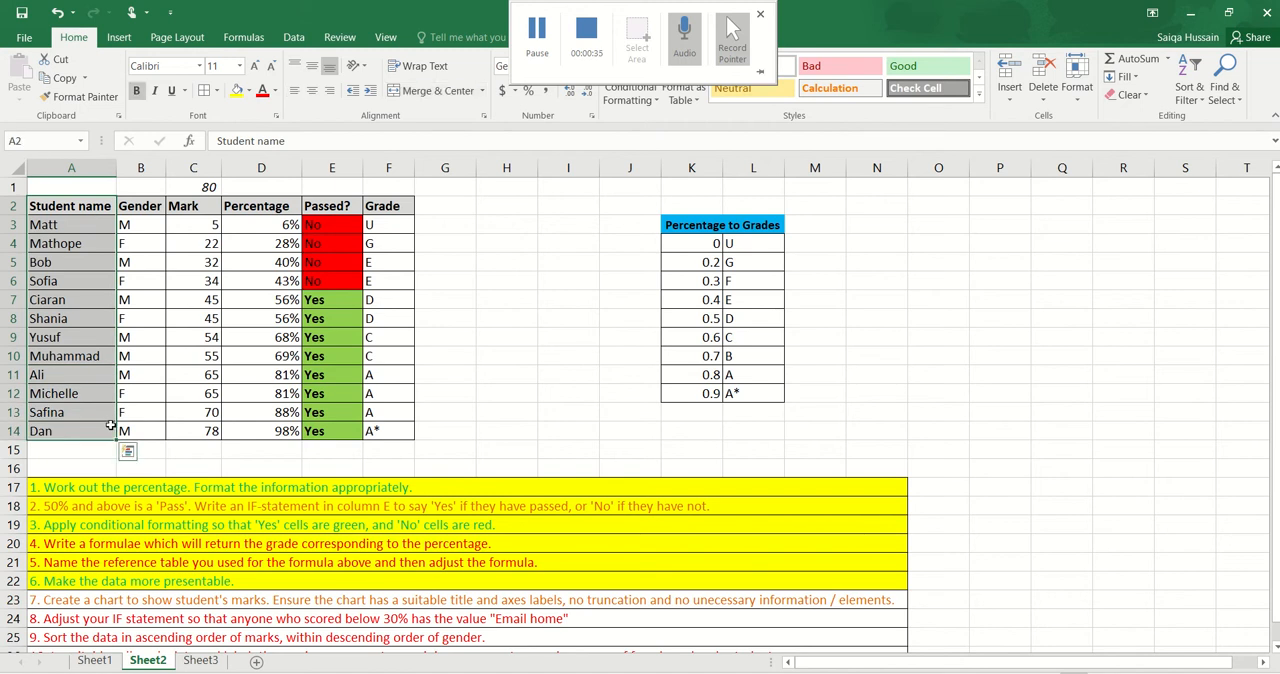
pyautogui.moveTo(183, 210); pyautogui.dragTo(207, 428)
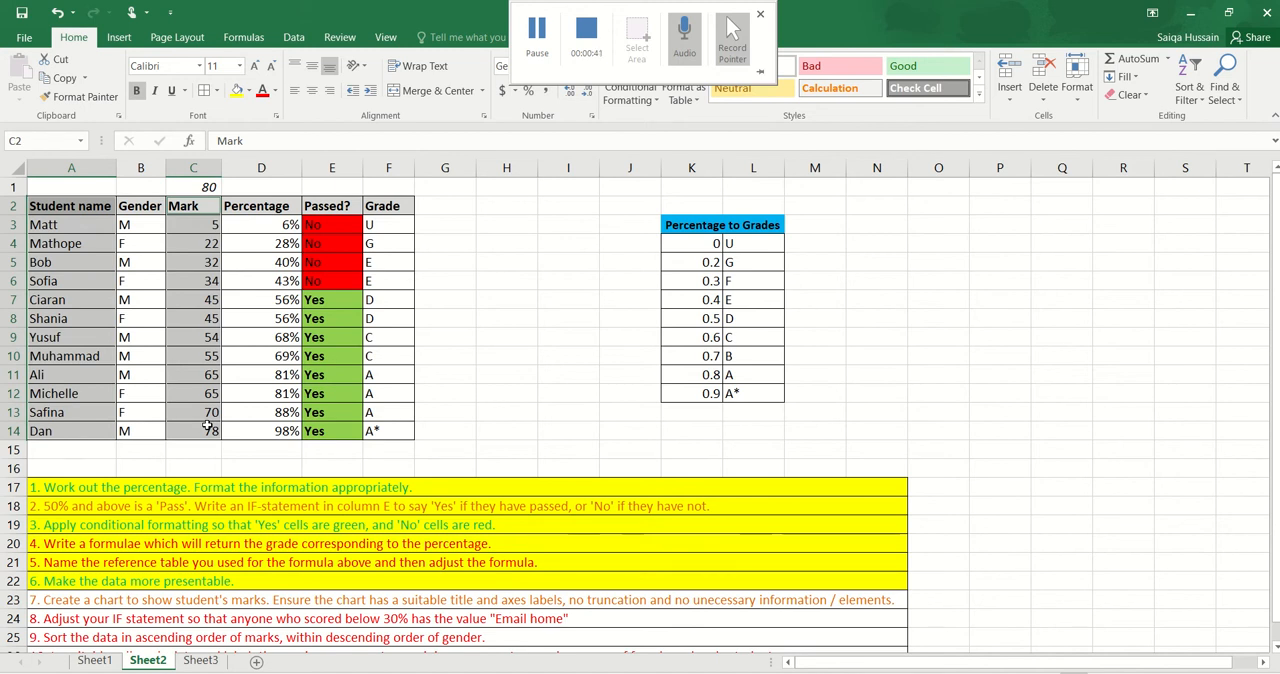
pyautogui.scroll(-2, 327, 452)
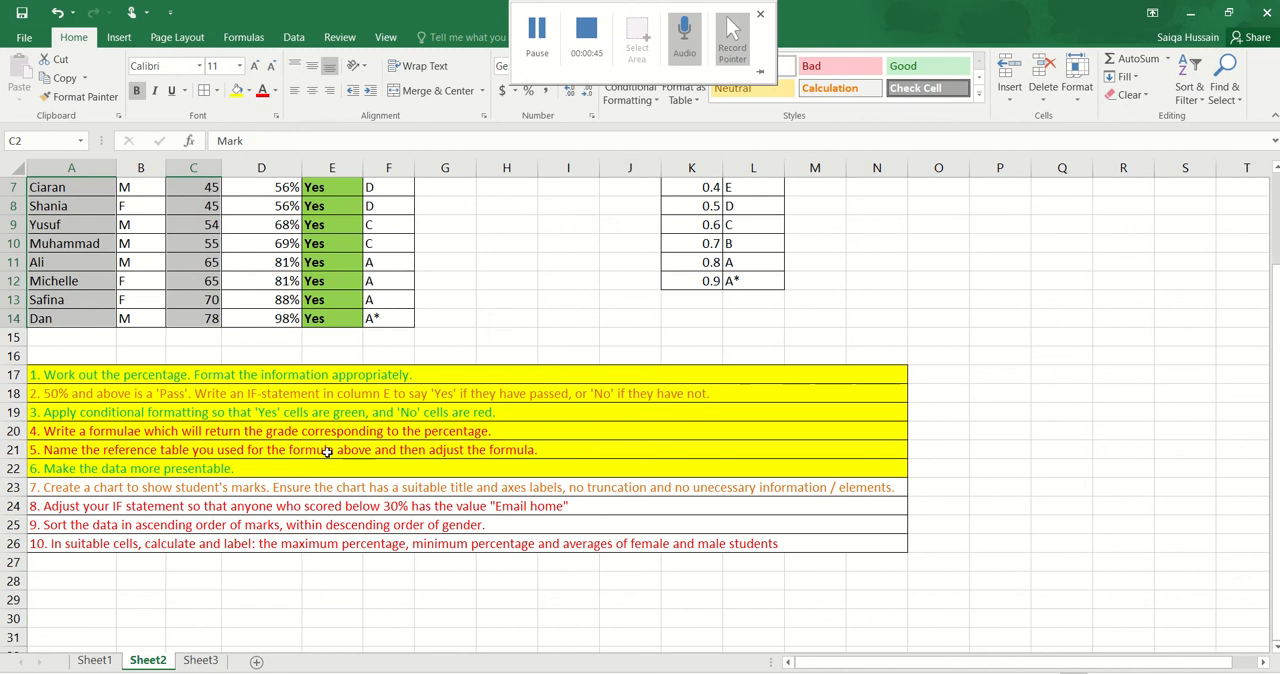
pyautogui.scroll(2, 327, 452)
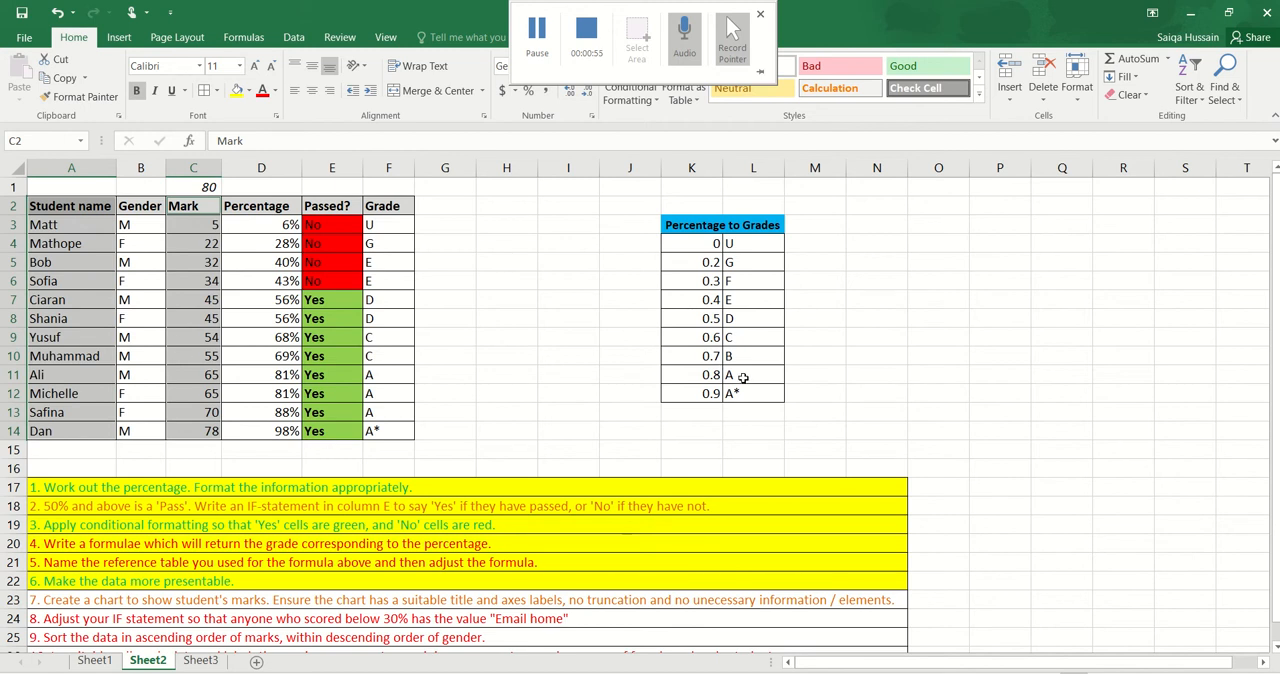
pyautogui.click(578, 424)
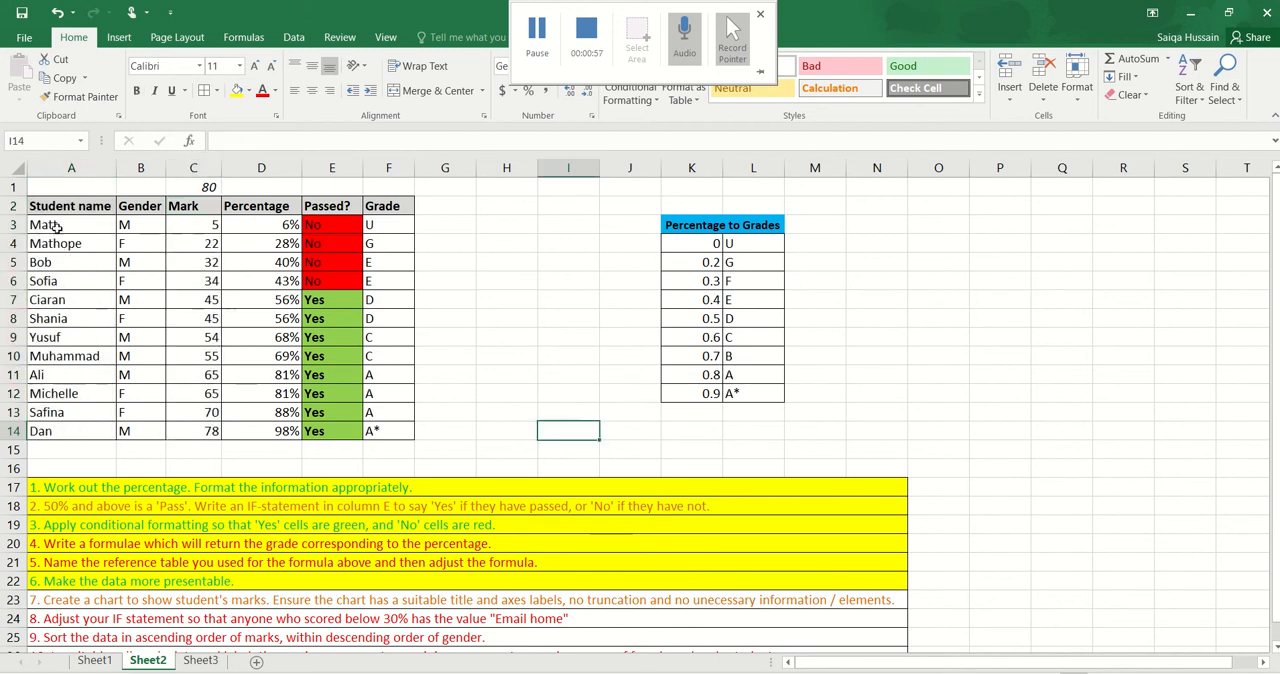
# Copy the Student name column (A2:A14) to Q17 and the Mark column (C2:C14) to R17
pyautogui.moveTo(68, 208); pyautogui.dragTo(63, 431)
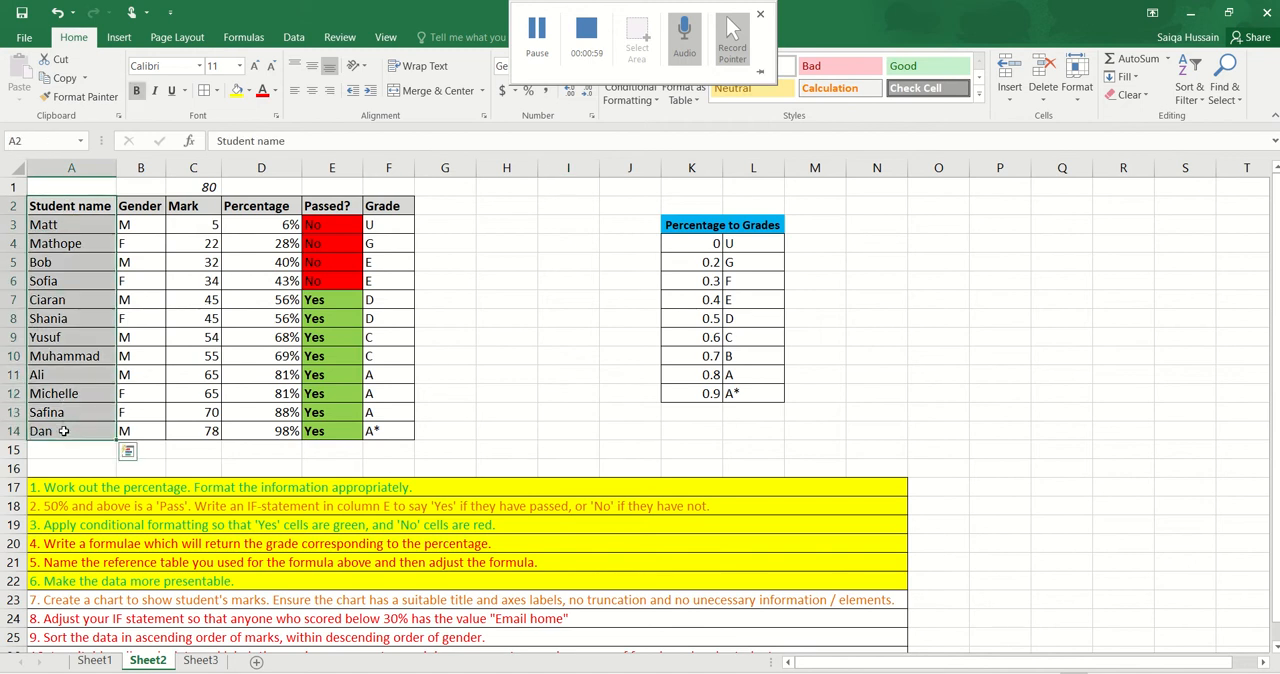
pyautogui.hotkey('ctrl', 'c')
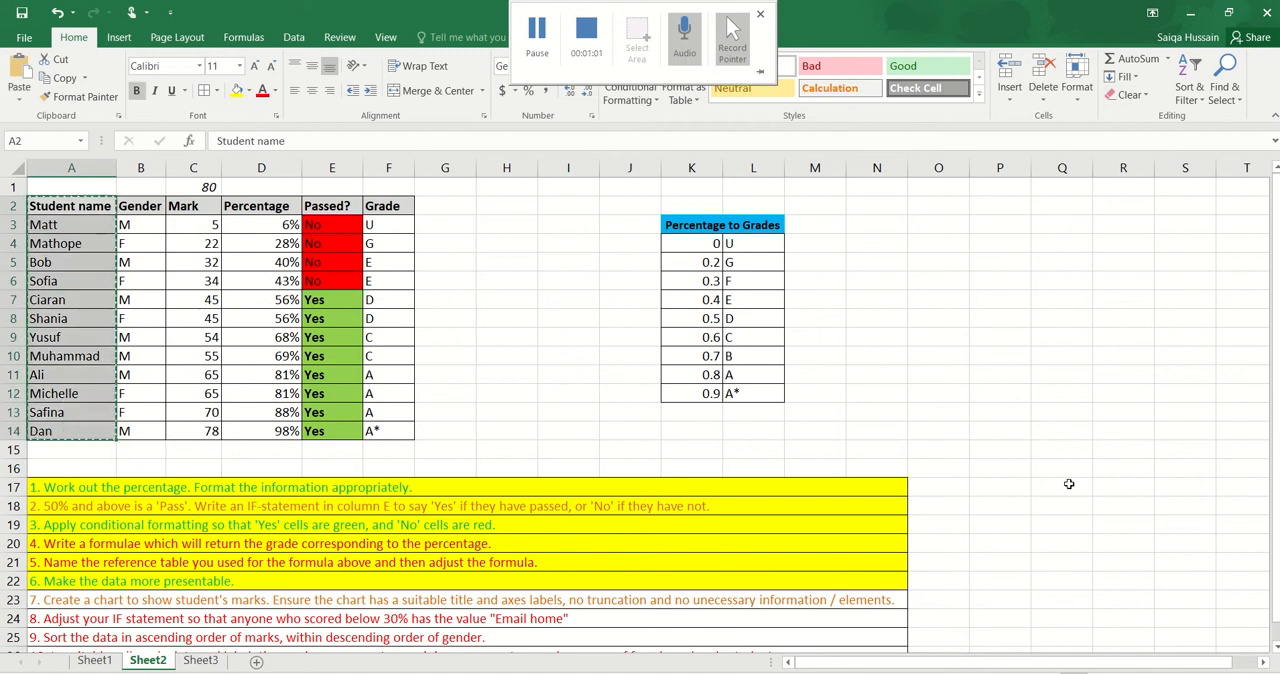
pyautogui.click(1068, 484)
pyautogui.hotkey('ctrl', 'v')
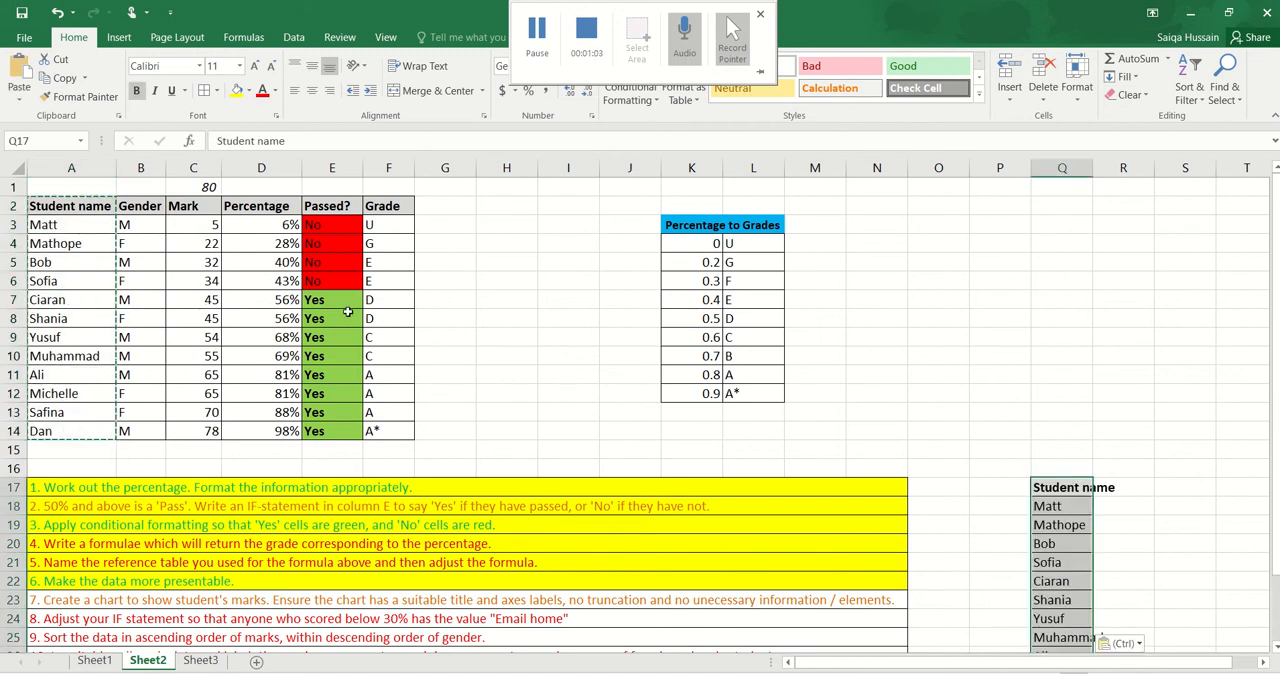
pyautogui.moveTo(188, 205); pyautogui.dragTo(182, 428)
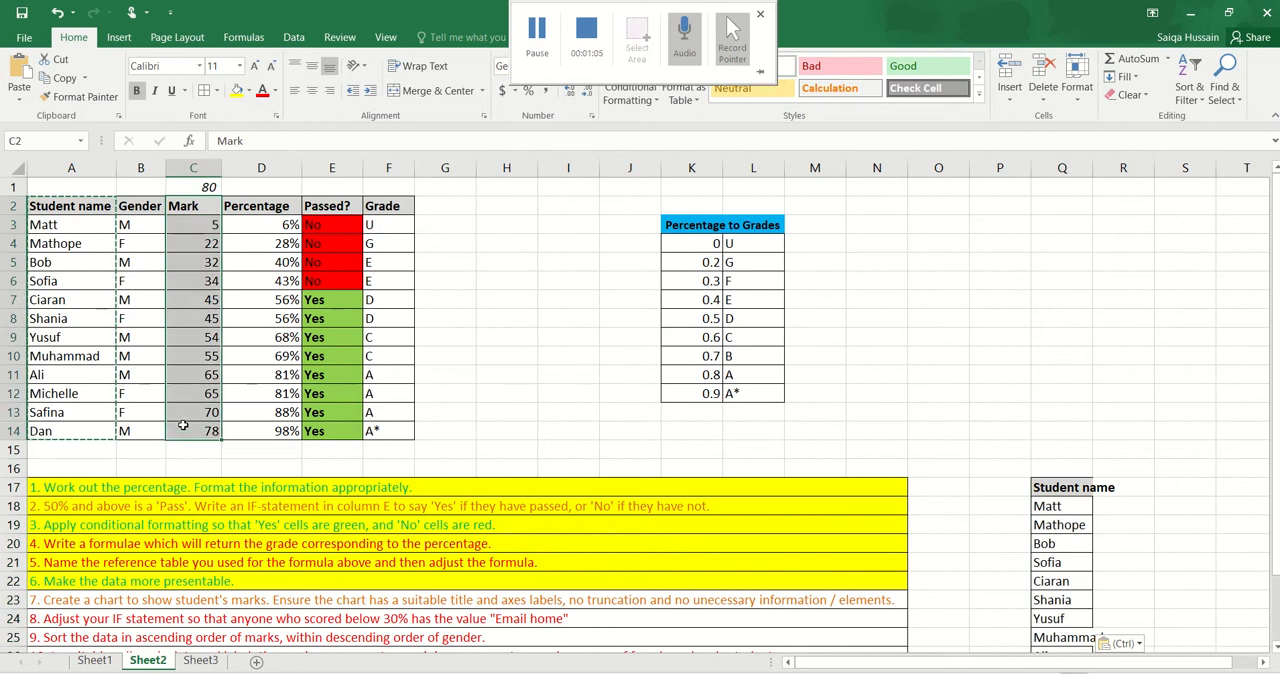
pyautogui.hotkey('ctrl', 'c')
pyautogui.click(1116, 485)
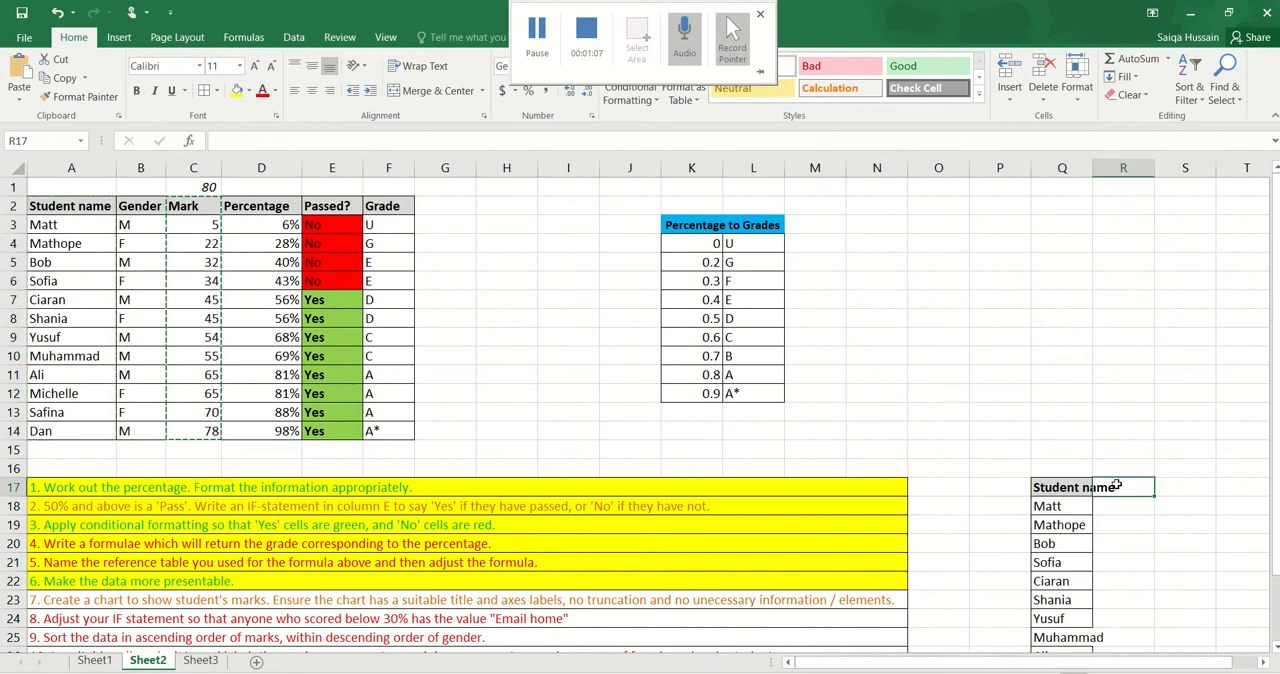
pyautogui.hotkey('ctrl', 'v')
# Undo both pastes of the Student name and Mark columns in Q17 and R17
pyautogui.scroll(-1, 1161, 393)
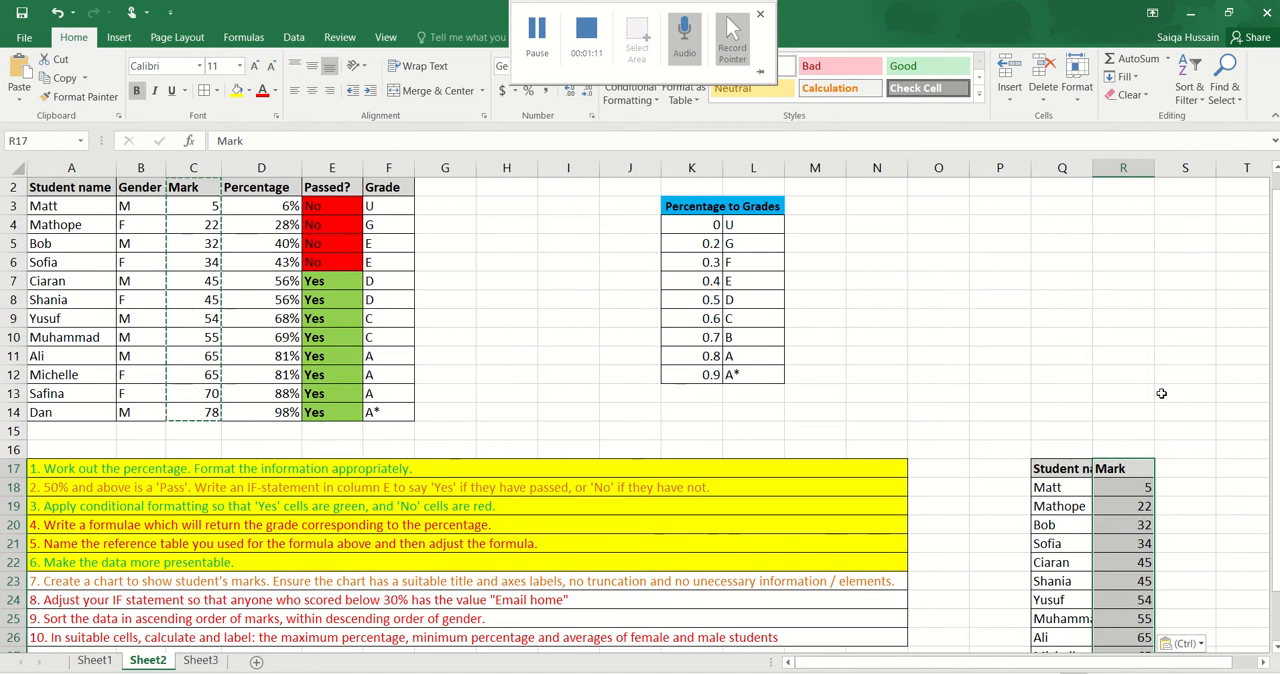
pyautogui.scroll(-2, 1161, 393)
pyautogui.scroll(-1, 1161, 393)
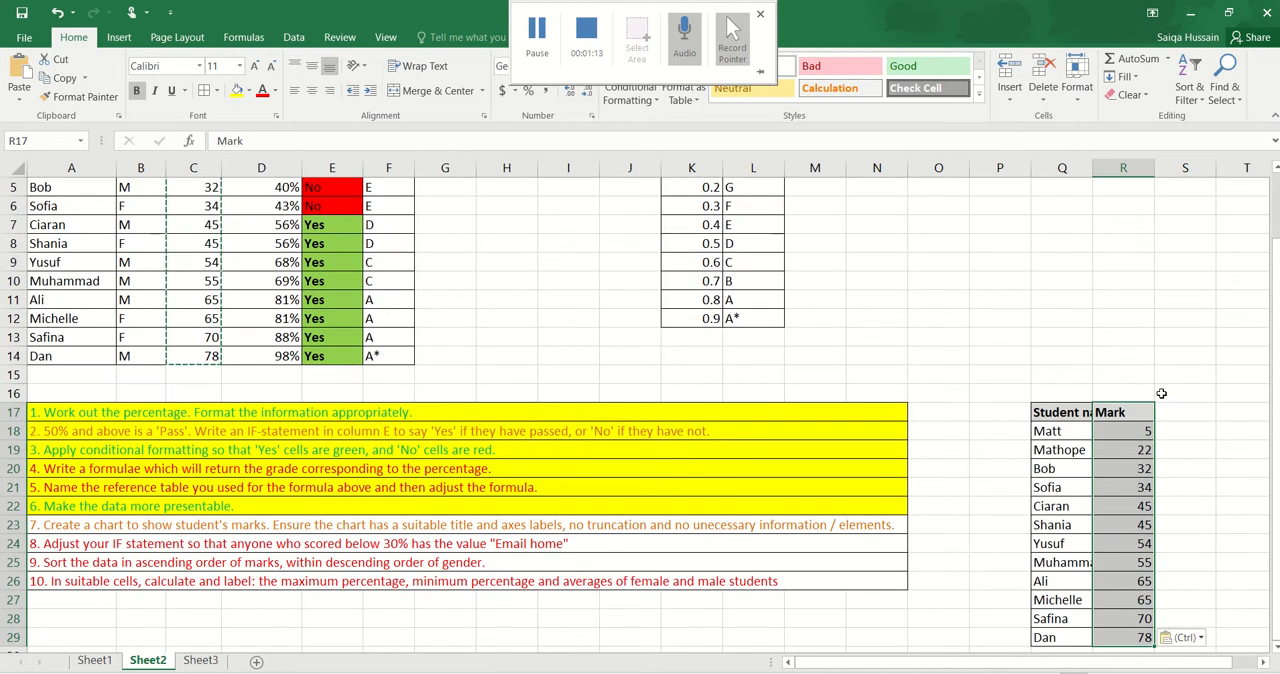
pyautogui.hotkey('ctrl', 'z')
pyautogui.hotkey('ctrl', 'z')
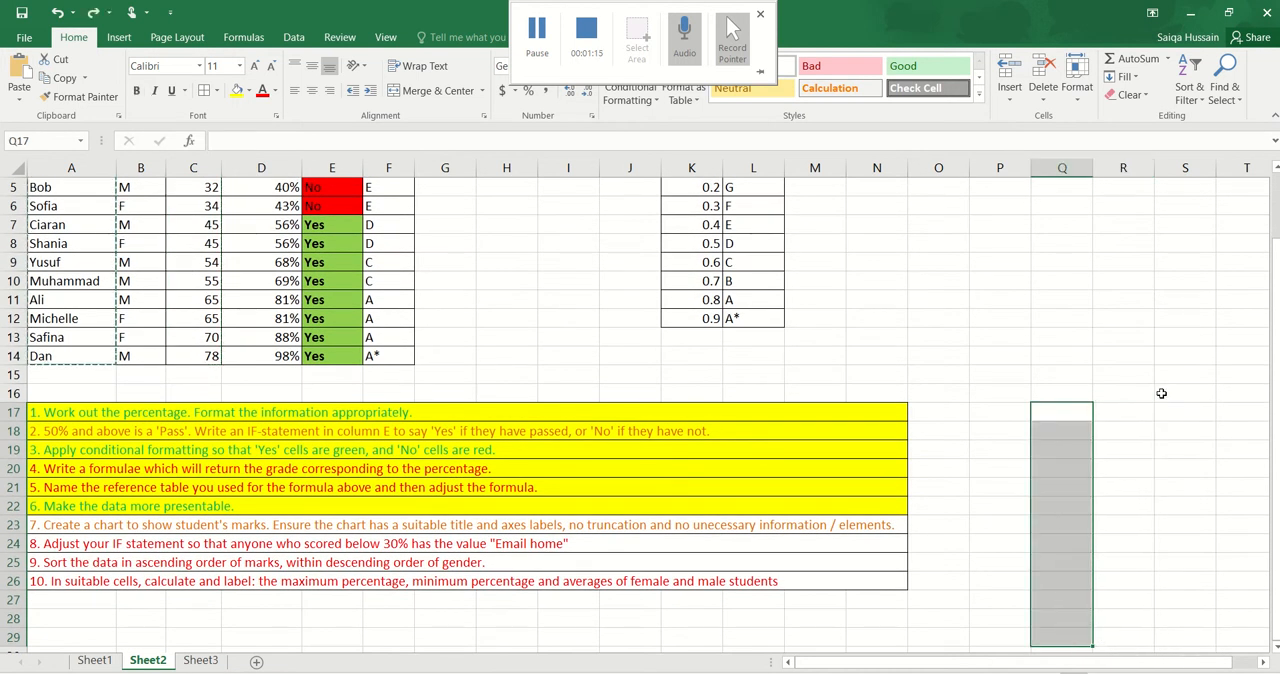
# Insert a 2-D clustered column chart from the Student name and Mark columns, A2:A14 and C2:C14
pyautogui.scroll(4, 697, 515)
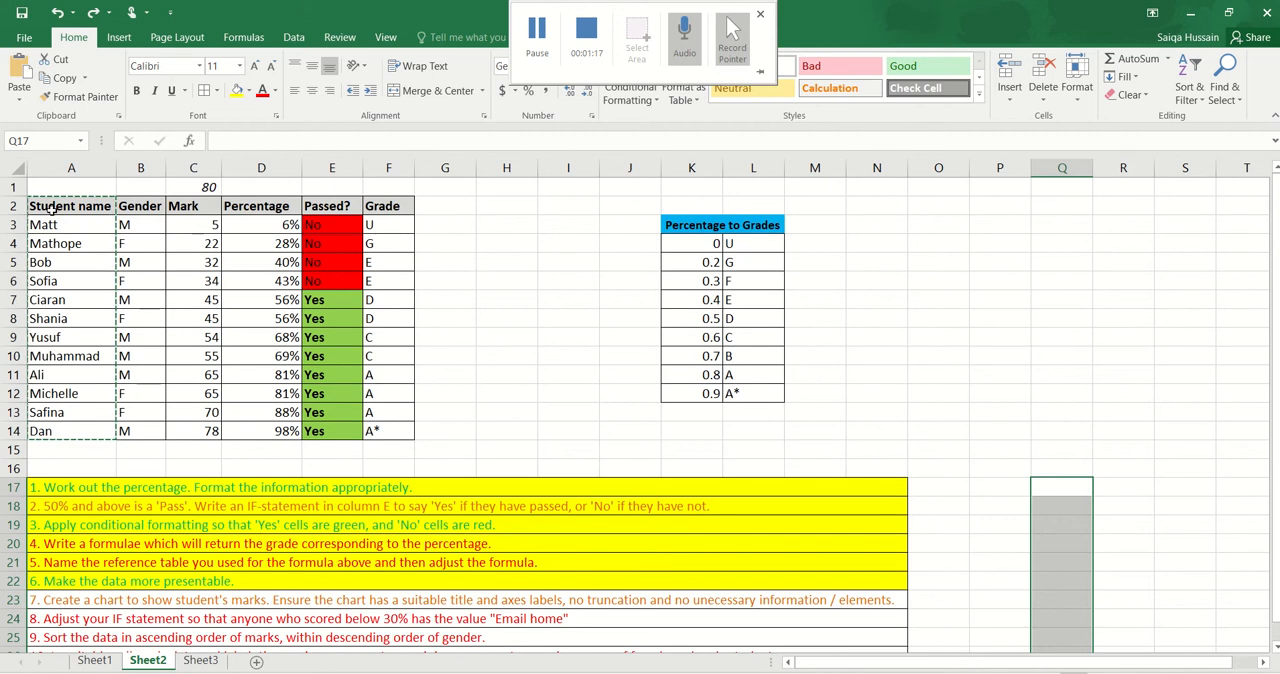
pyautogui.moveTo(52, 207); pyautogui.dragTo(69, 425)
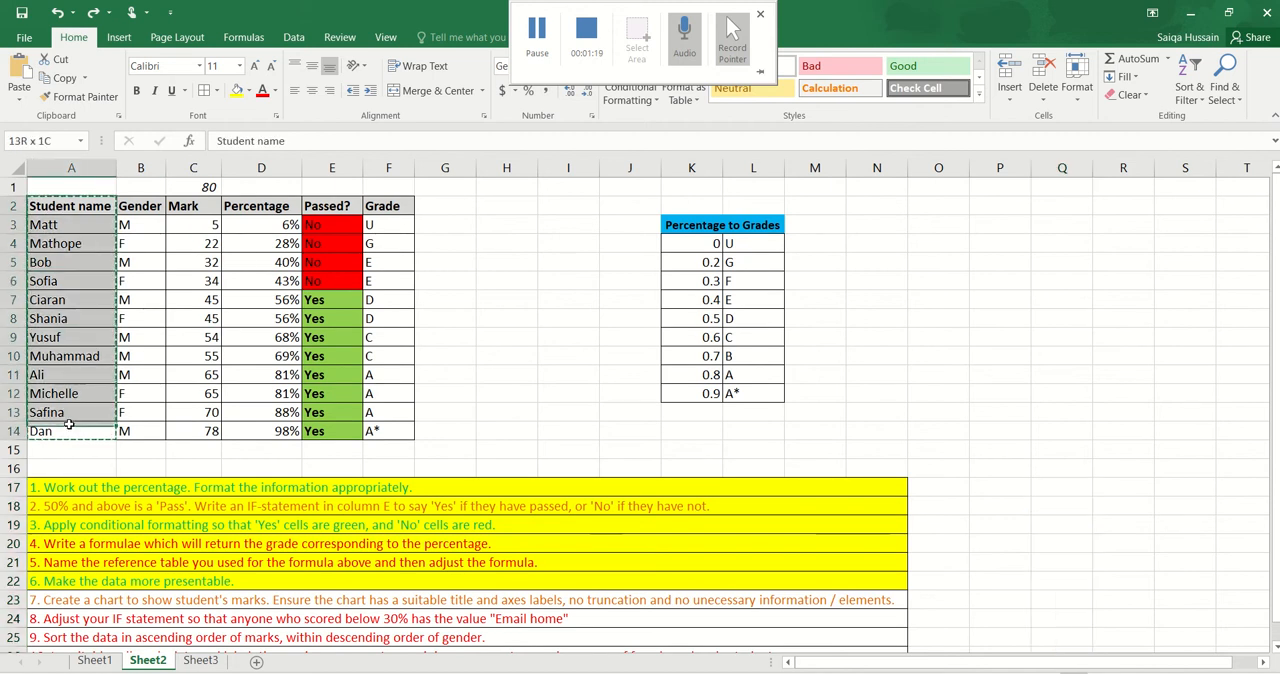
pyautogui.hotkey('ctrl', 'v')
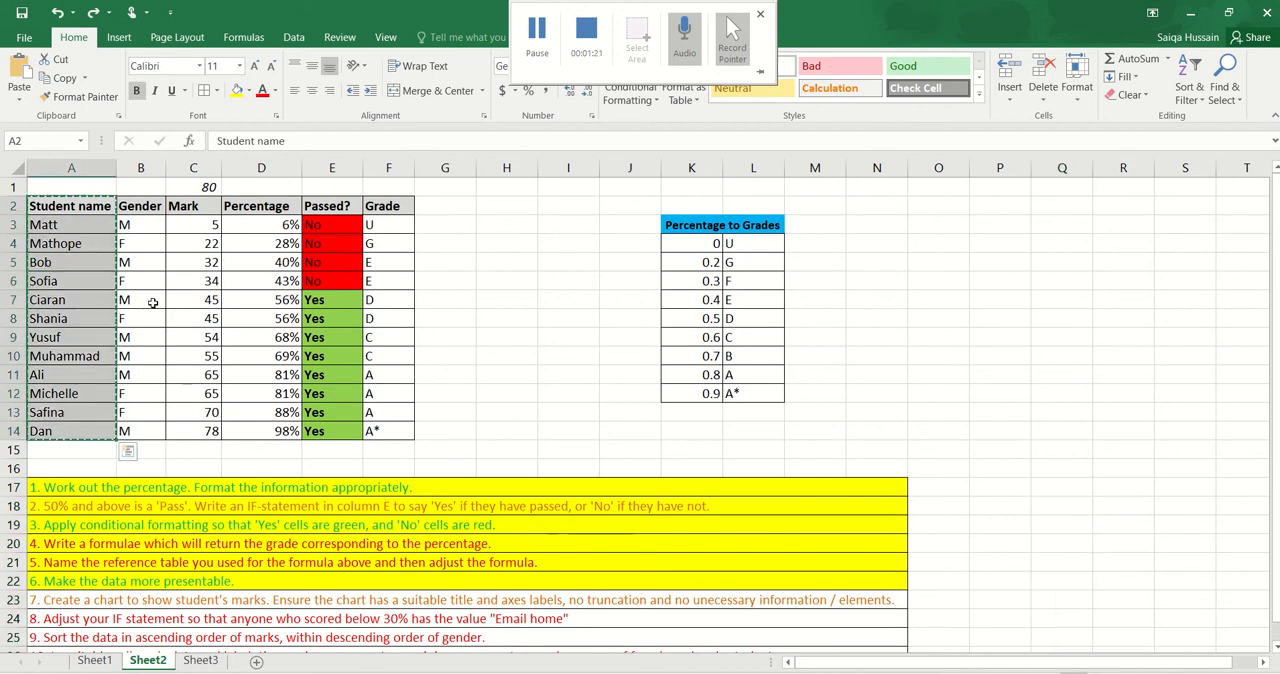
pyautogui.moveTo(193, 207); pyautogui.dragTo(200, 429)
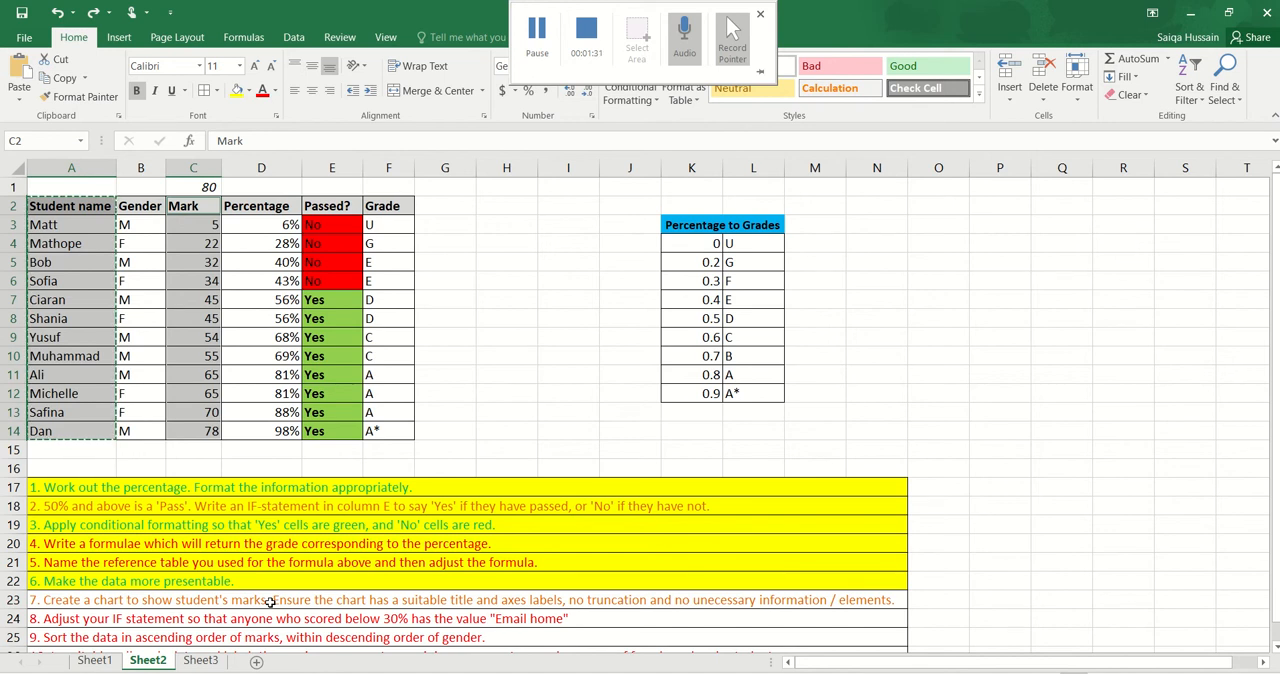
pyautogui.click(120, 42)
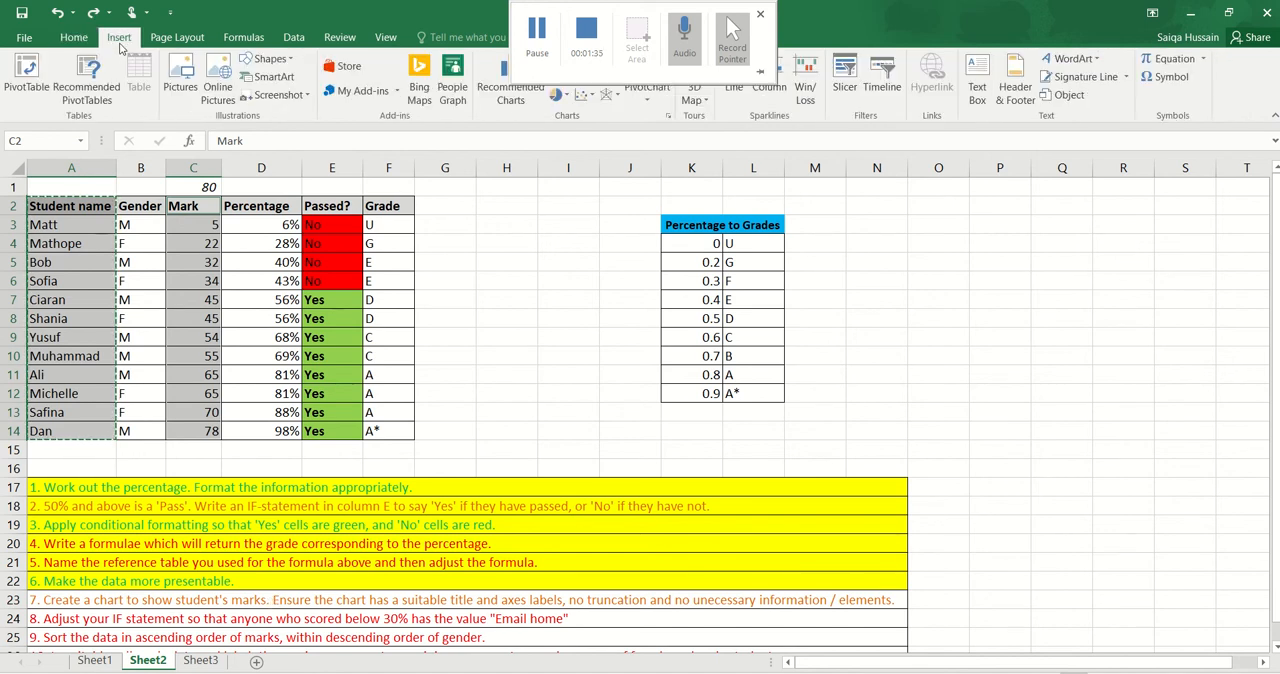
pyautogui.click(729, 82)
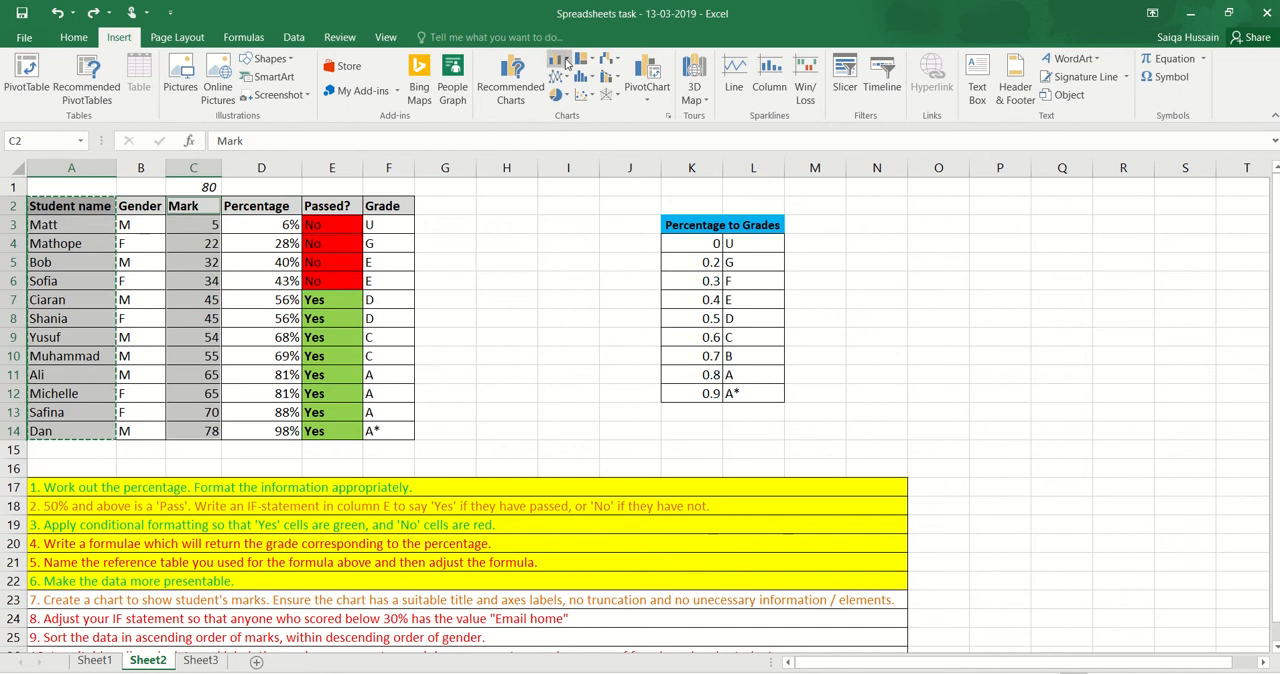
pyautogui.click(560, 62)
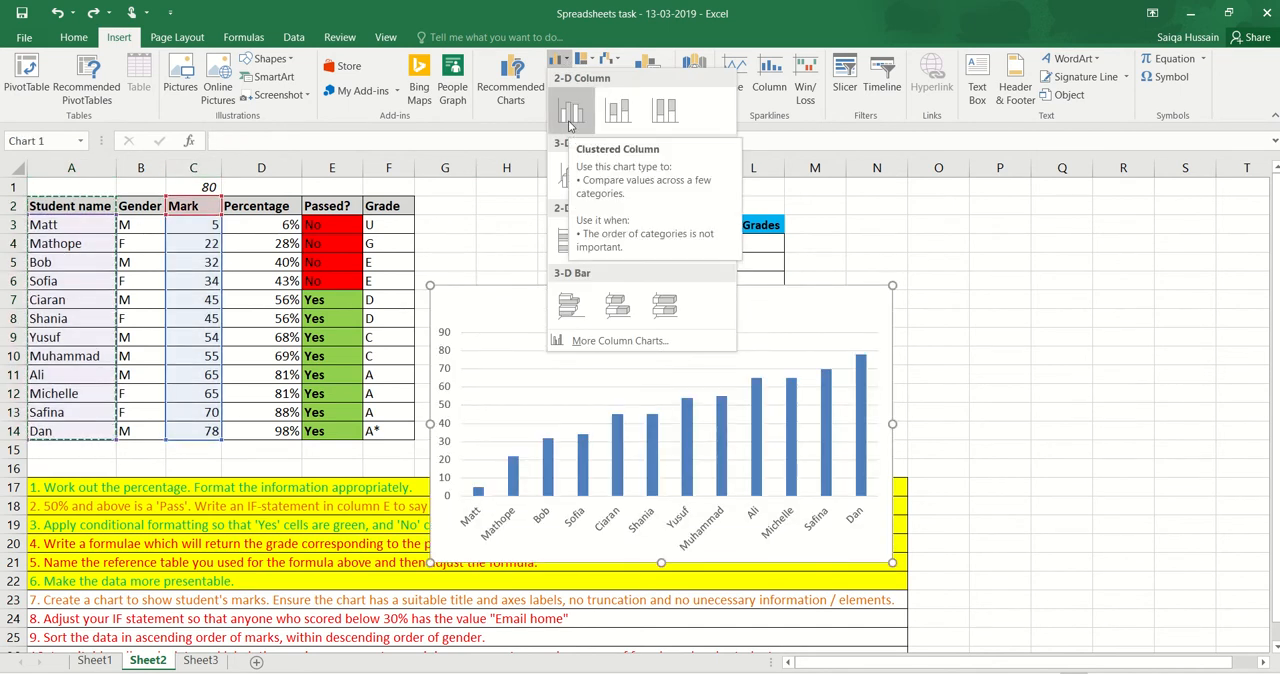
pyautogui.click(570, 112)
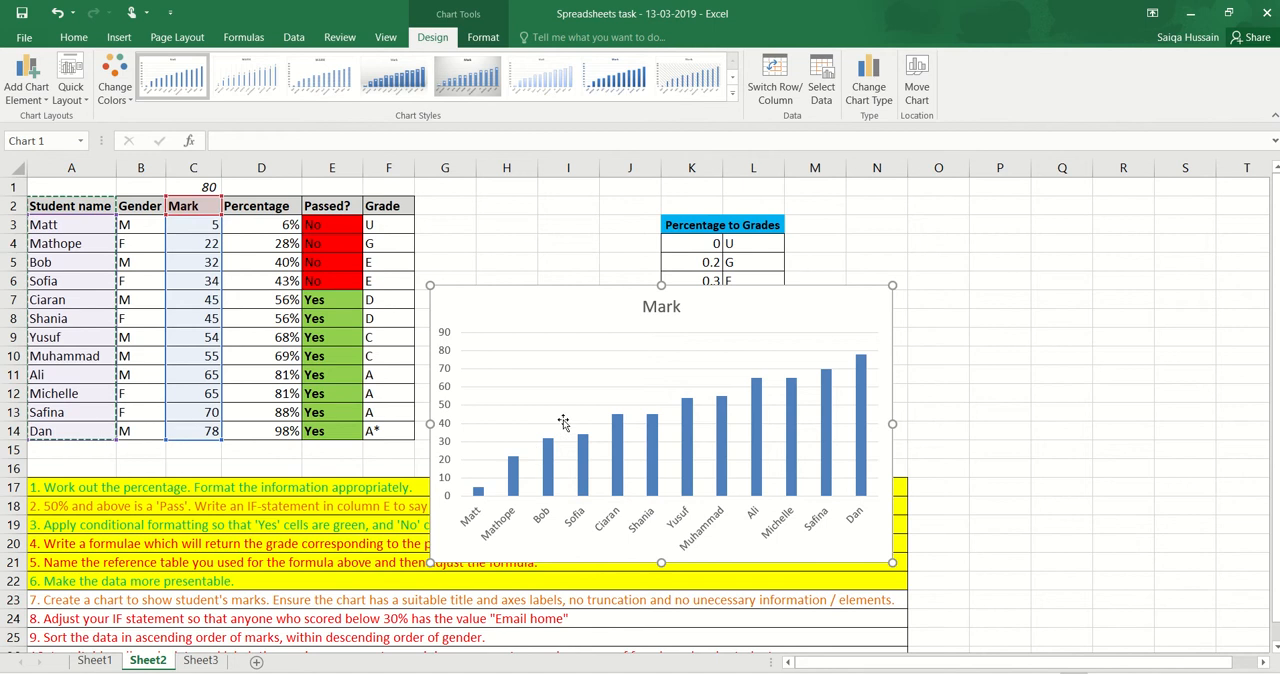
# Change the chart title to "Student test Marks"
pyautogui.click(663, 310)
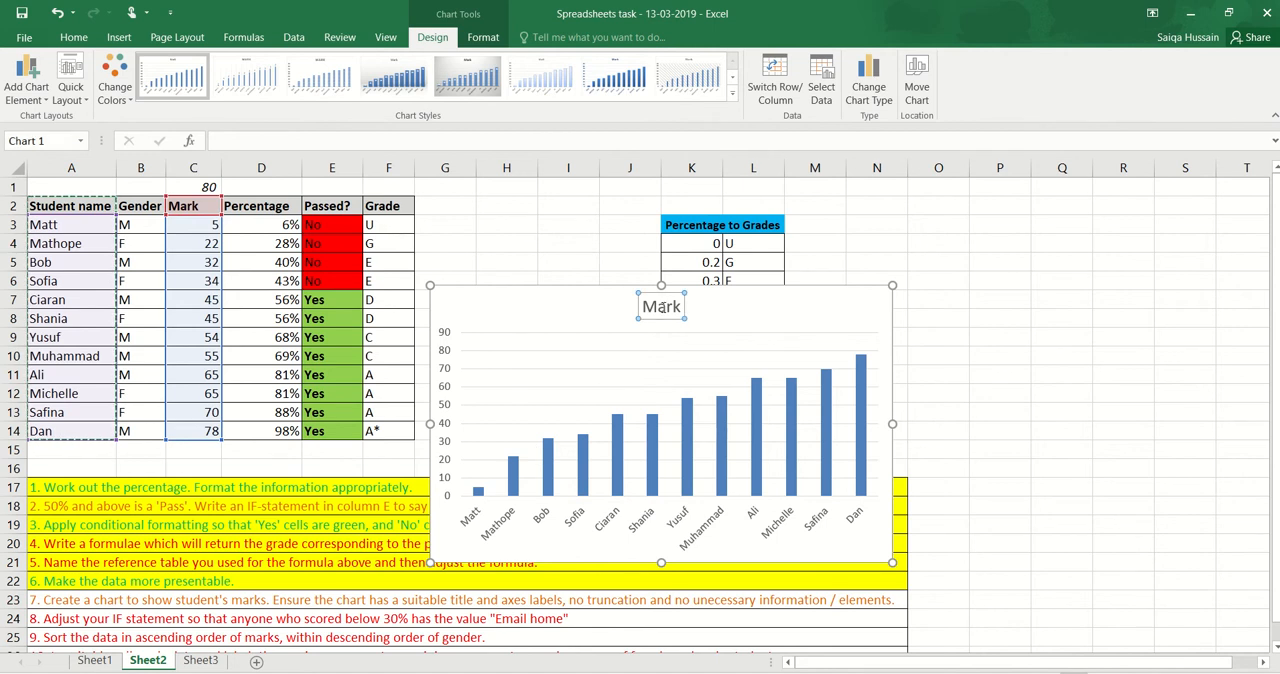
pyautogui.doubleClick(661, 307)
pyautogui.doubleClick(661, 307)
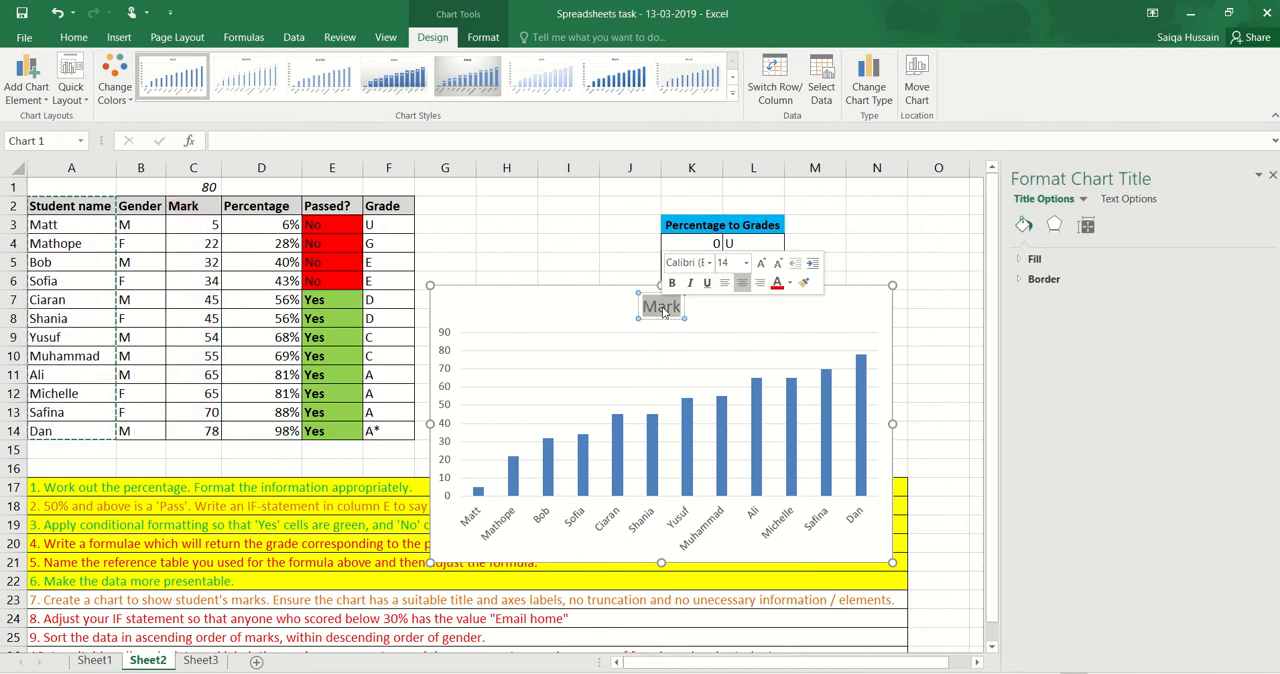
pyautogui.write('Stude')
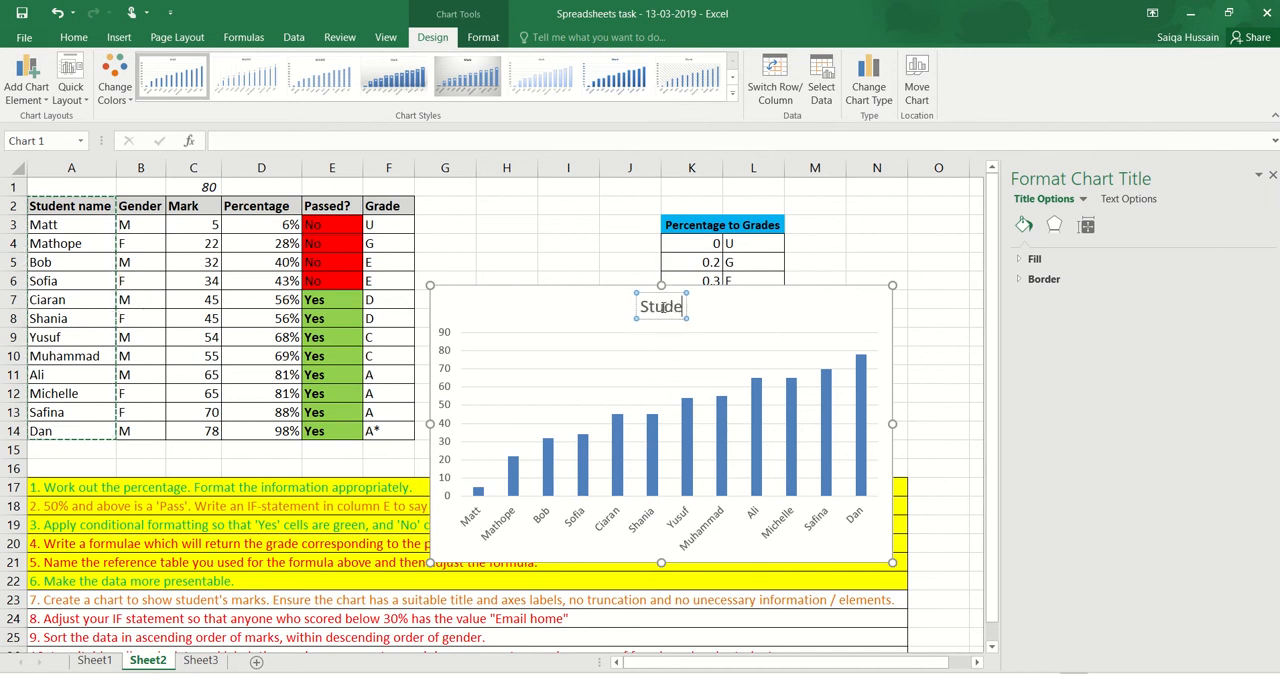
pyautogui.write('nt te')
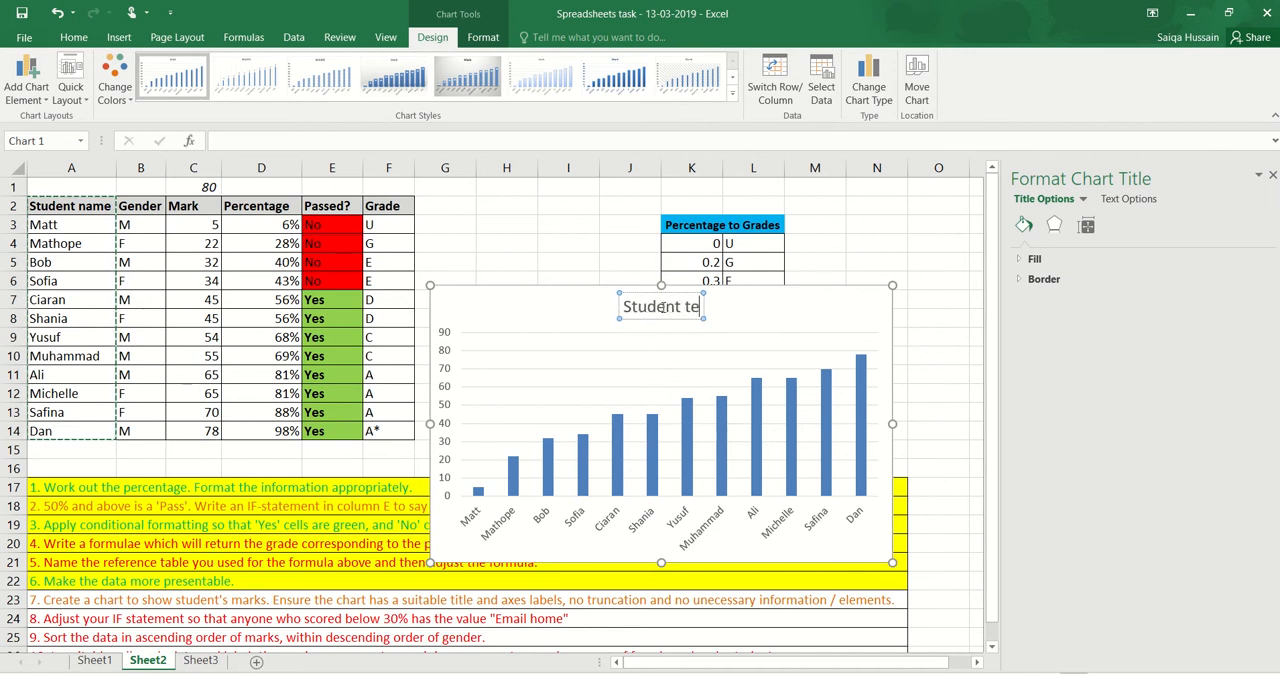
pyautogui.write('st Marks')
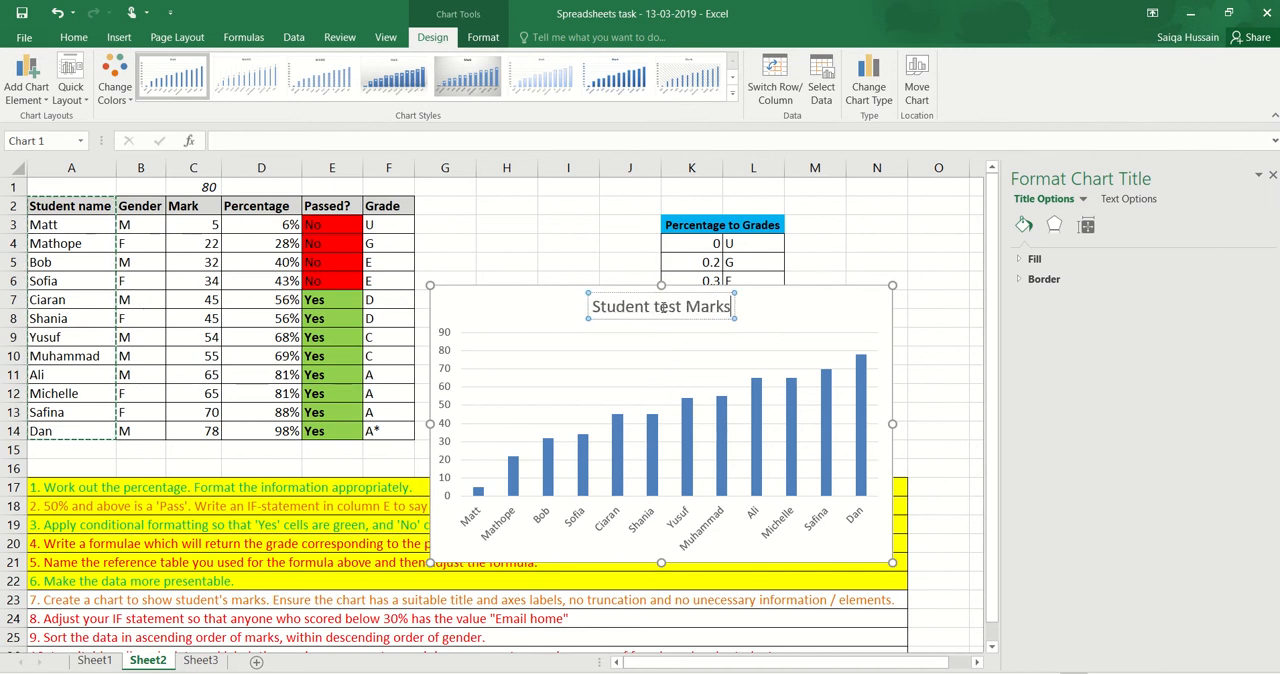
pyautogui.click(646, 344)
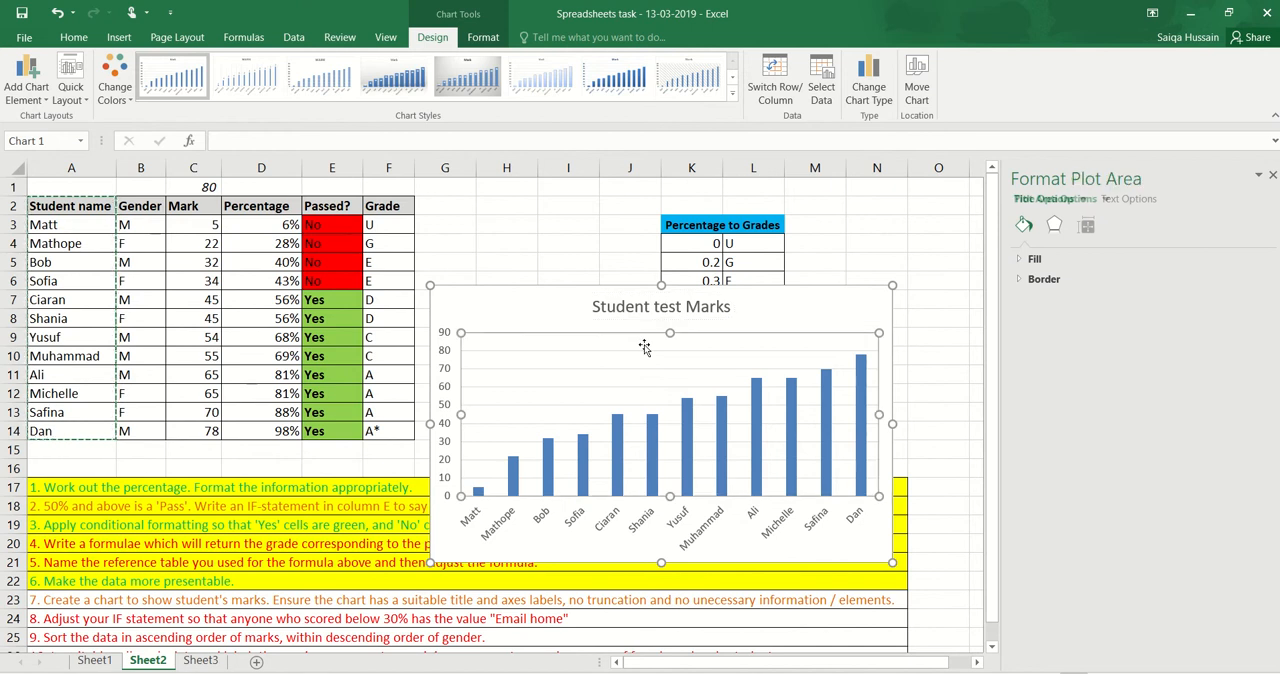
# Add a primary horizontal axis title to the chart
pyautogui.click(529, 322)
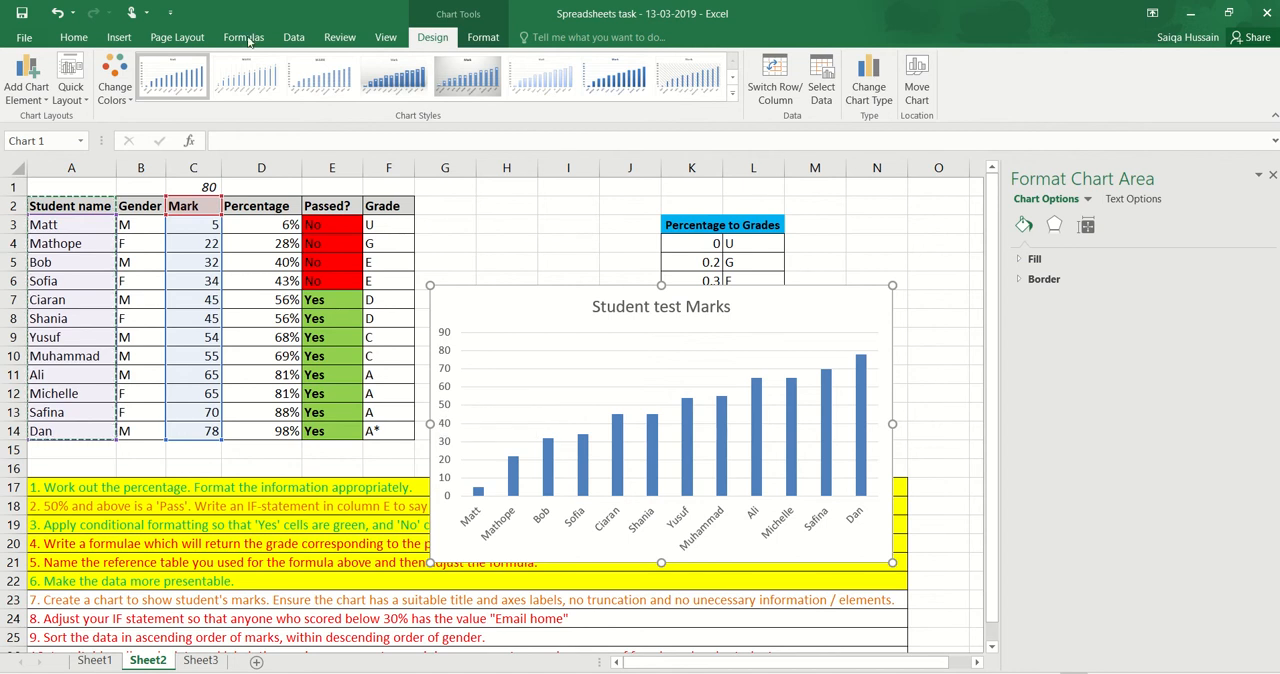
pyautogui.click(82, 102)
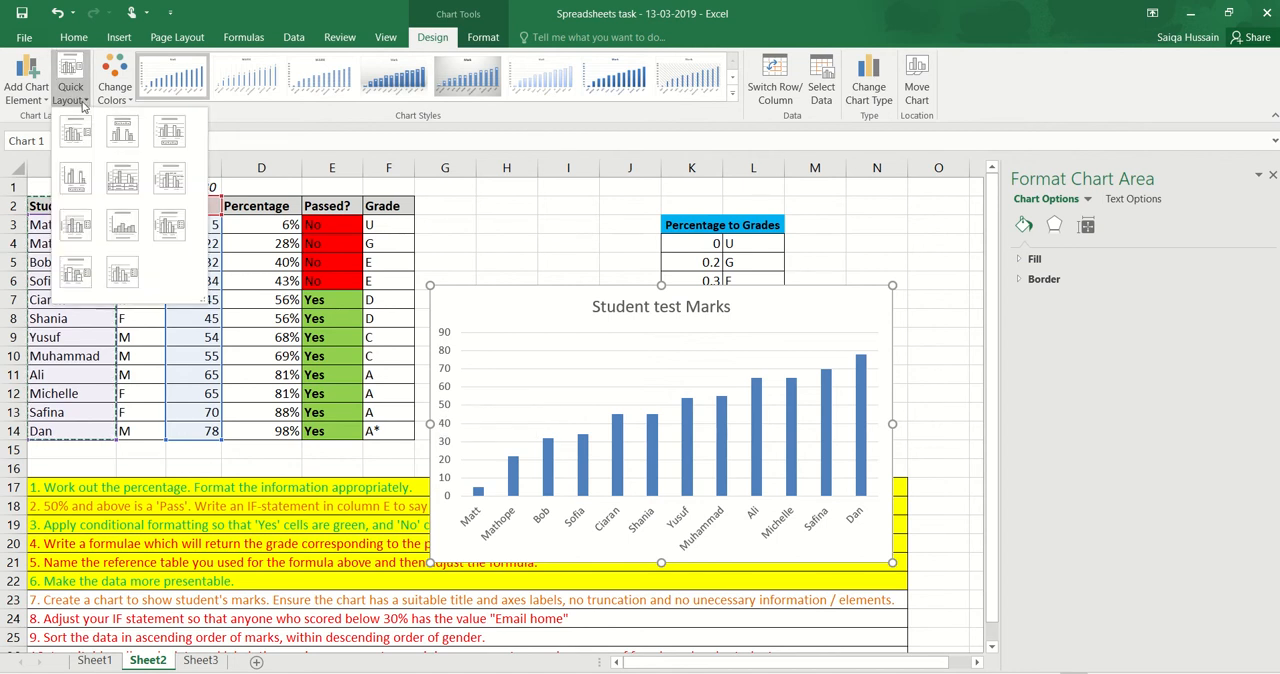
pyautogui.click(40, 104)
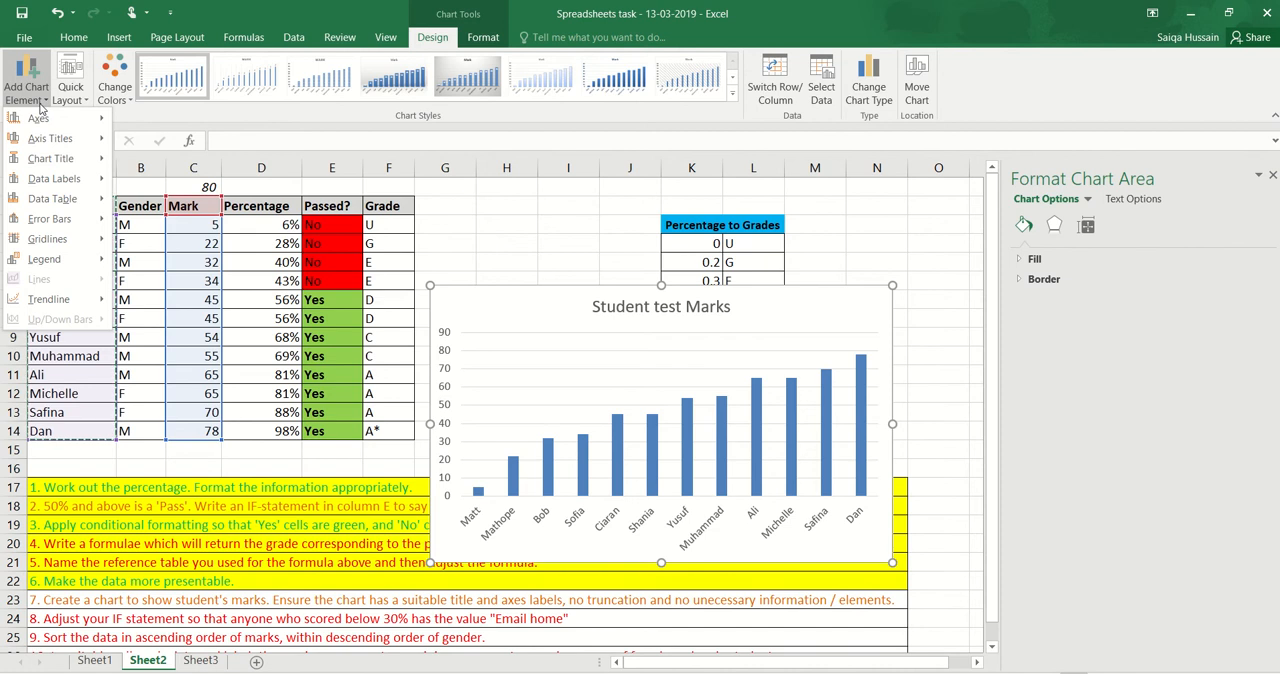
pyautogui.moveTo(82, 135)
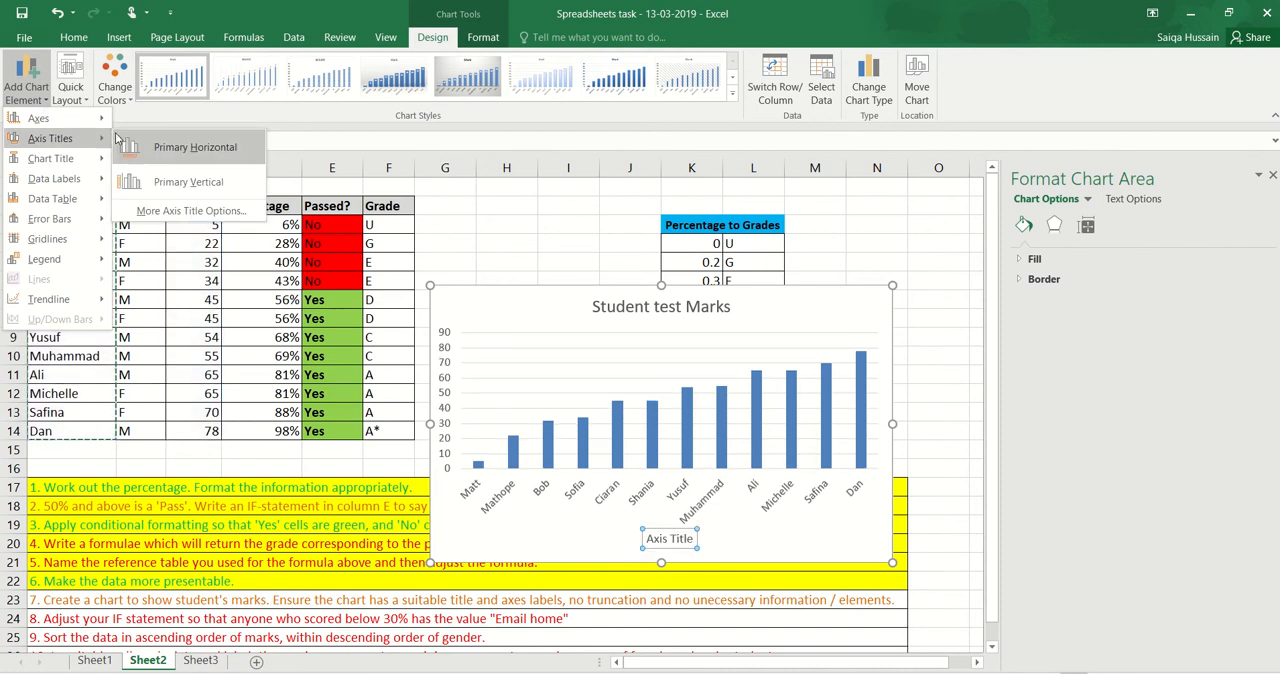
pyautogui.click(168, 145)
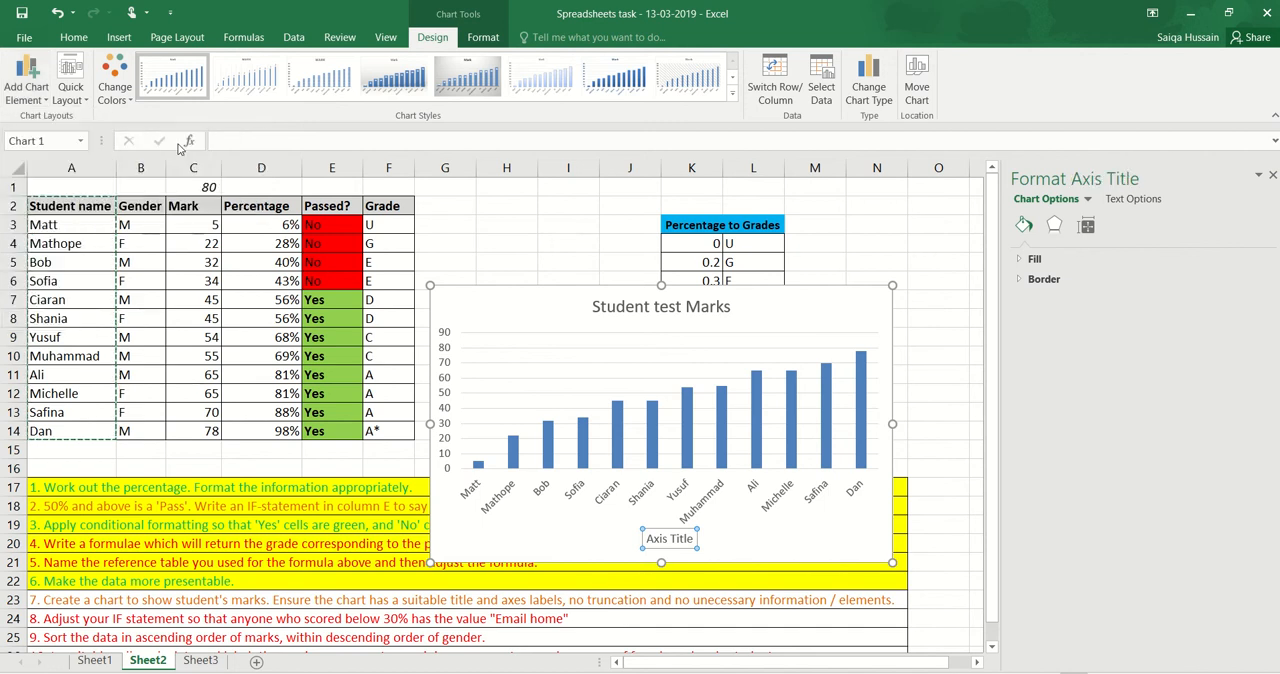
# Change the horizontal axis title to "Student name"
pyautogui.tripleClick(666, 539)
pyautogui.write('Student')
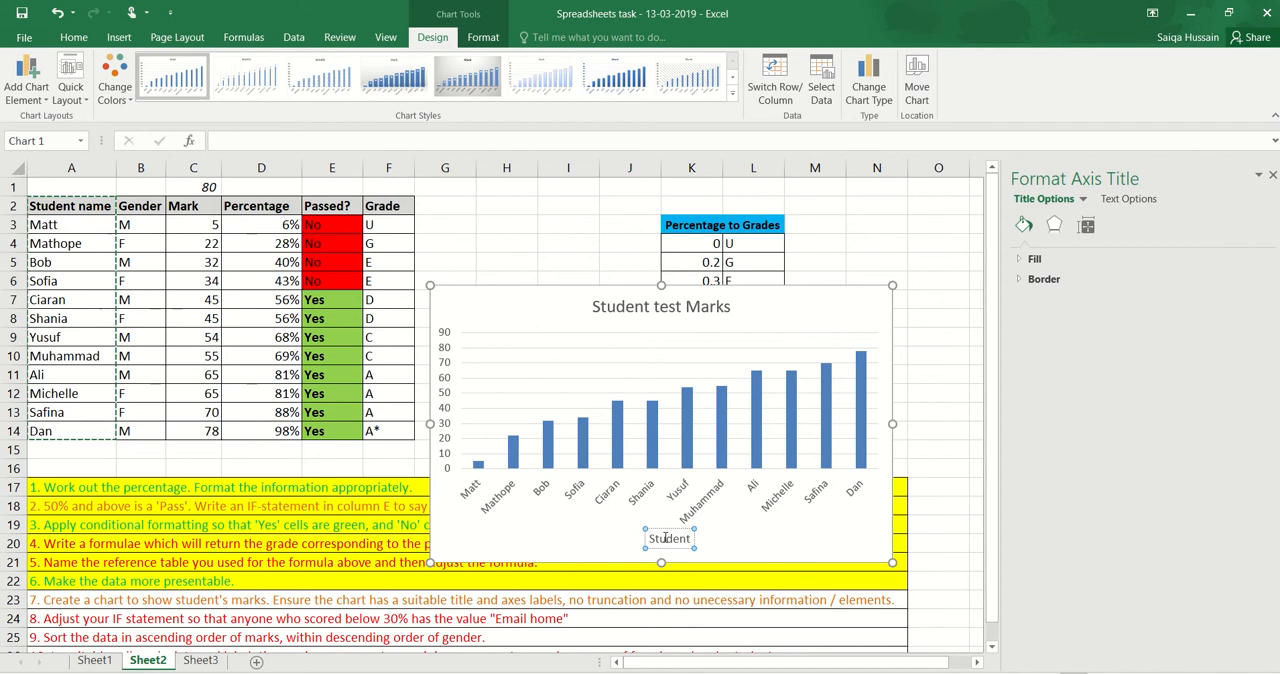
pyautogui.write(' N')
pyautogui.press('BackSpace')
pyautogui.write('name')
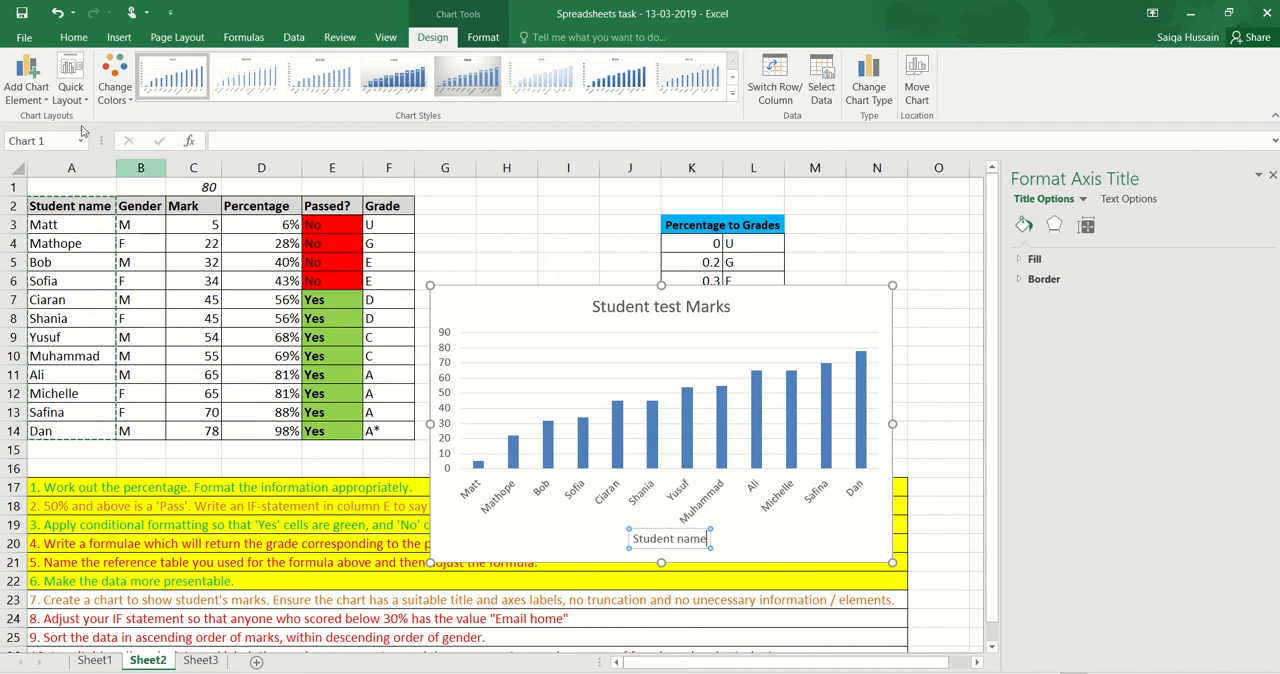
# Add a primary vertical axis title to the chart and set its text to "Marks"
pyautogui.click(40, 100)
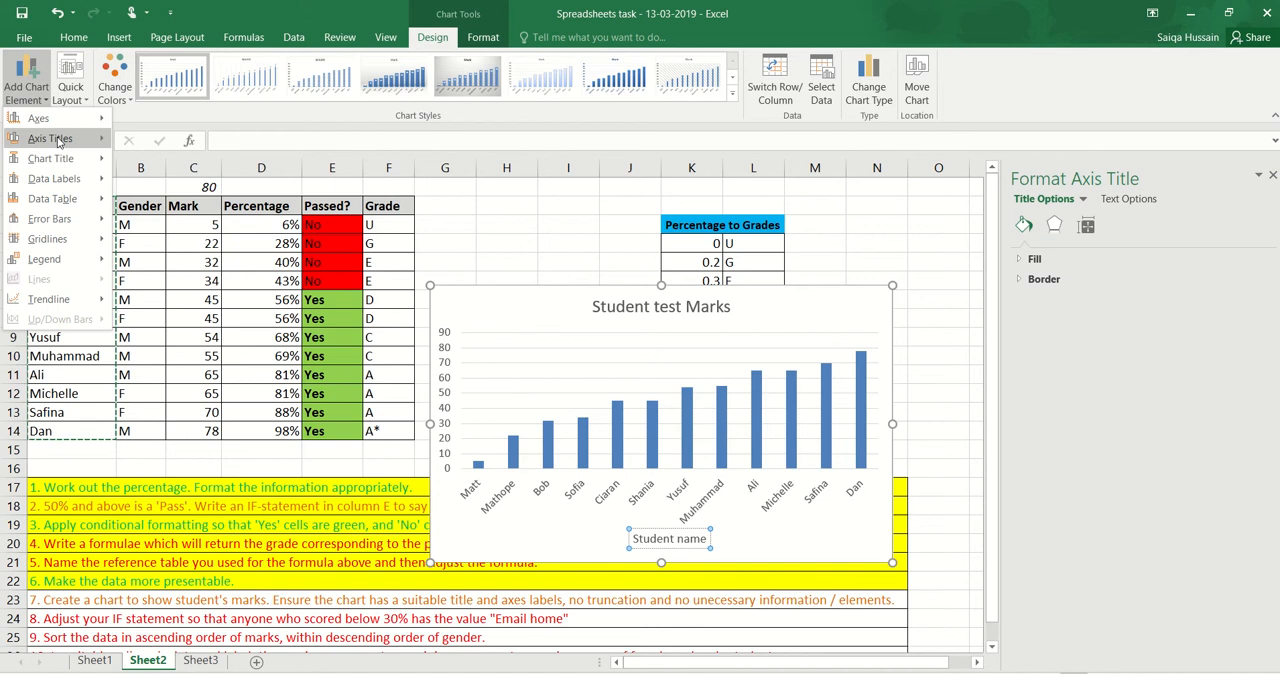
pyautogui.click(190, 181)
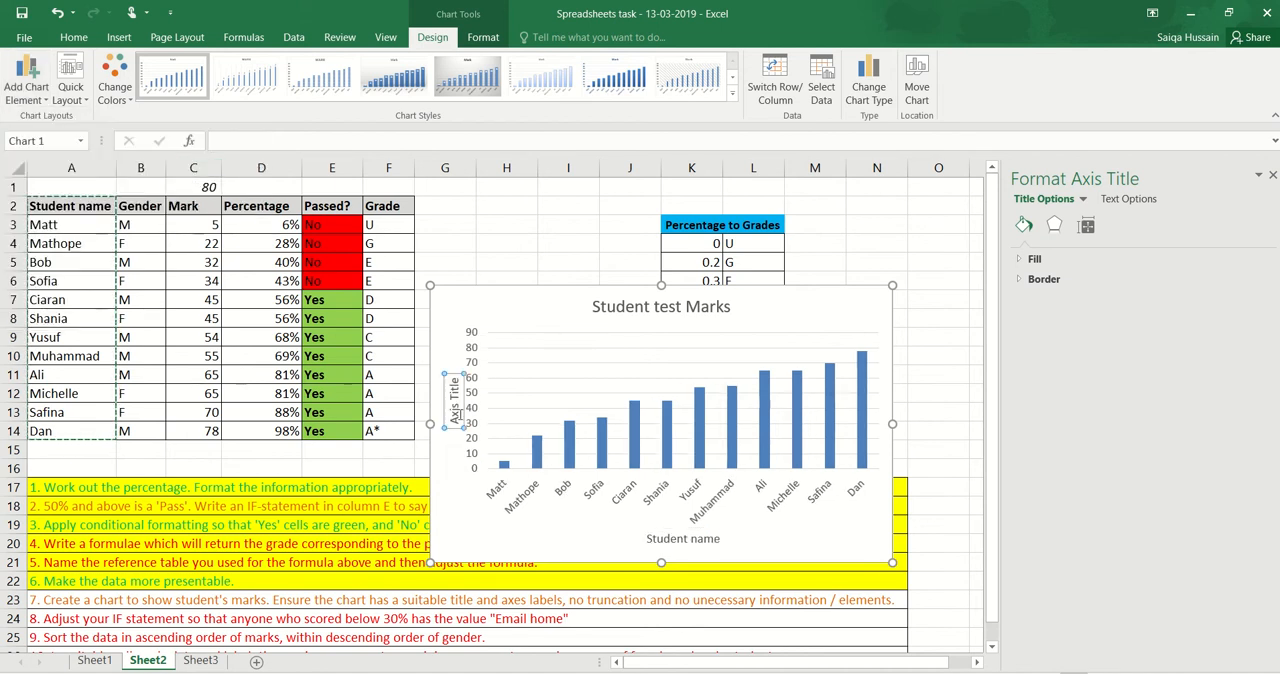
pyautogui.tripleClick(457, 413)
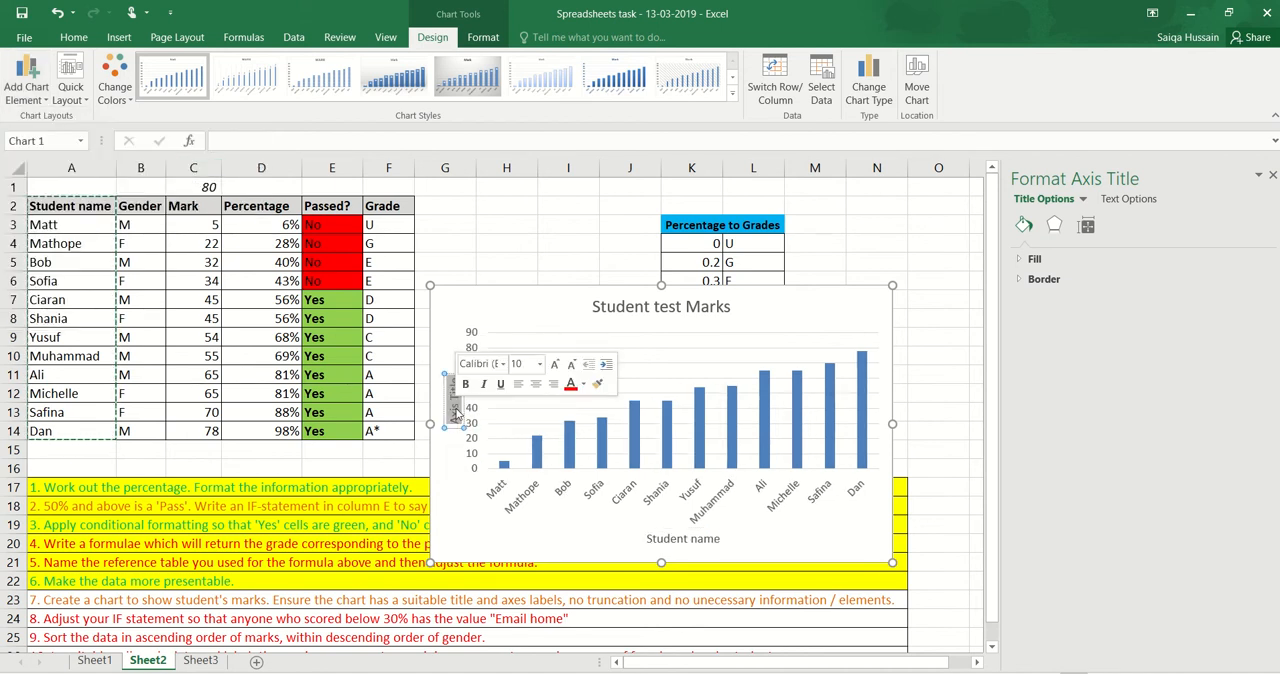
pyautogui.write('Marks')
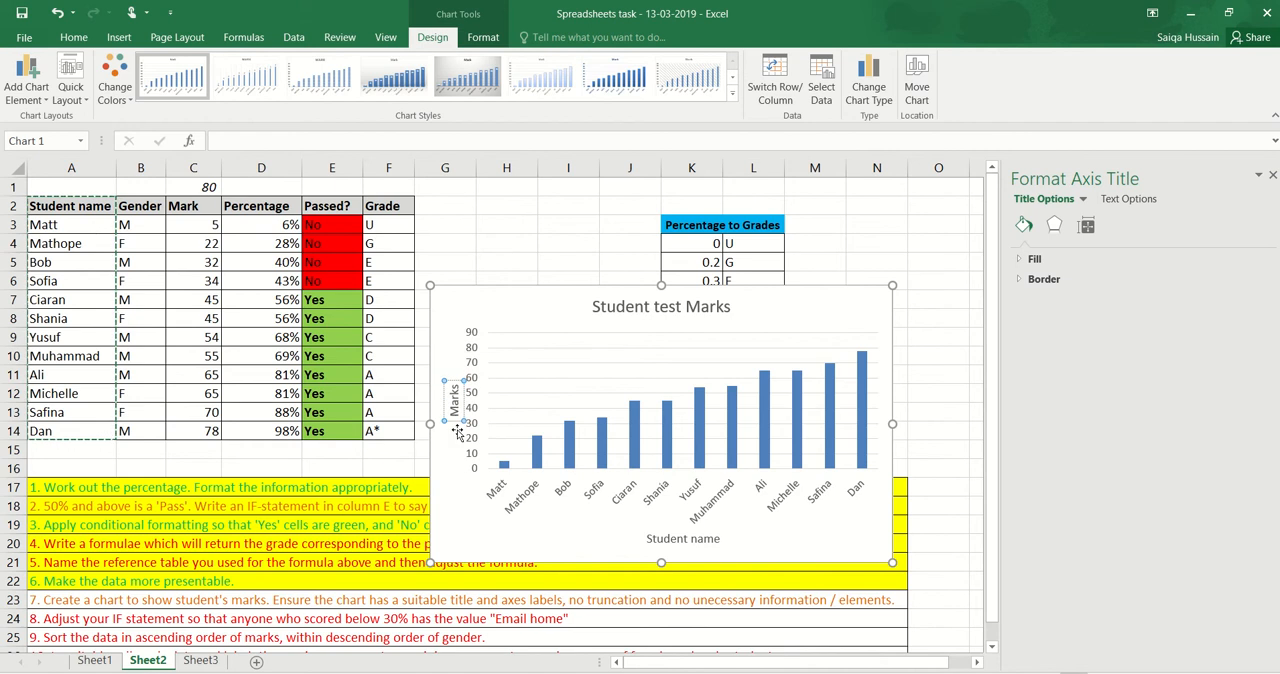
pyautogui.click(456, 527)
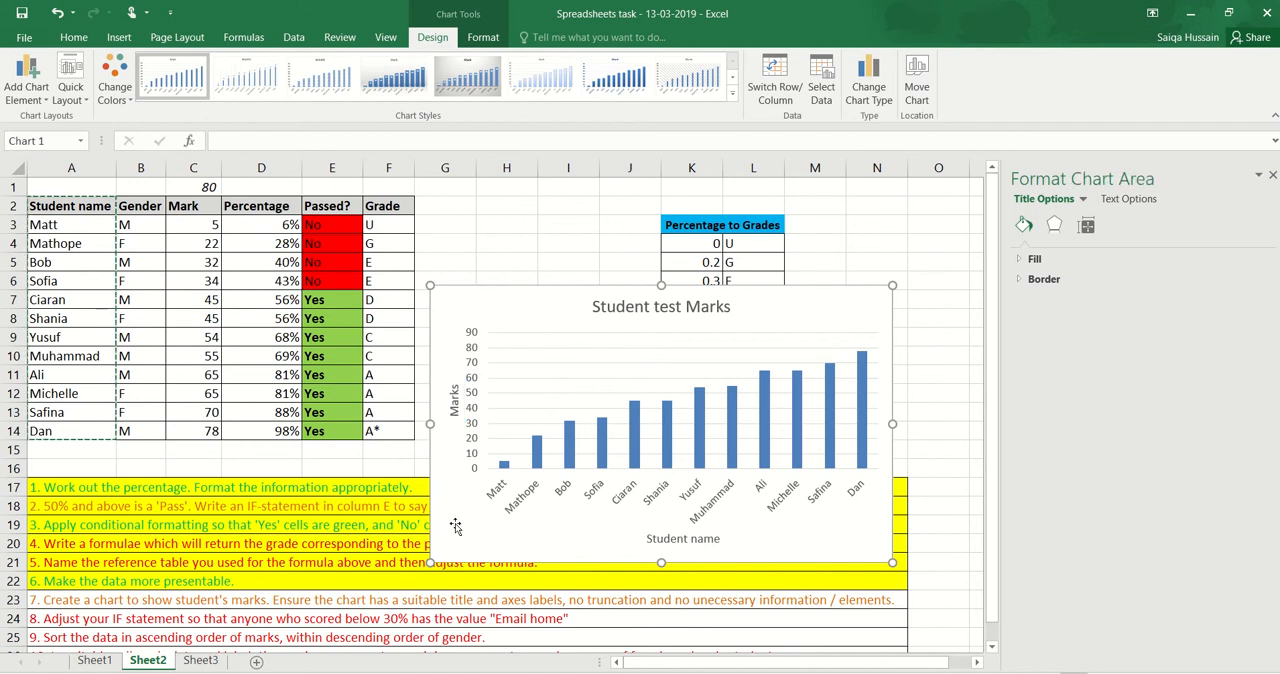
# Enlarge the chart from its lower-right corner so it reaches across column O and down to row 23
pyautogui.click(358, 599)
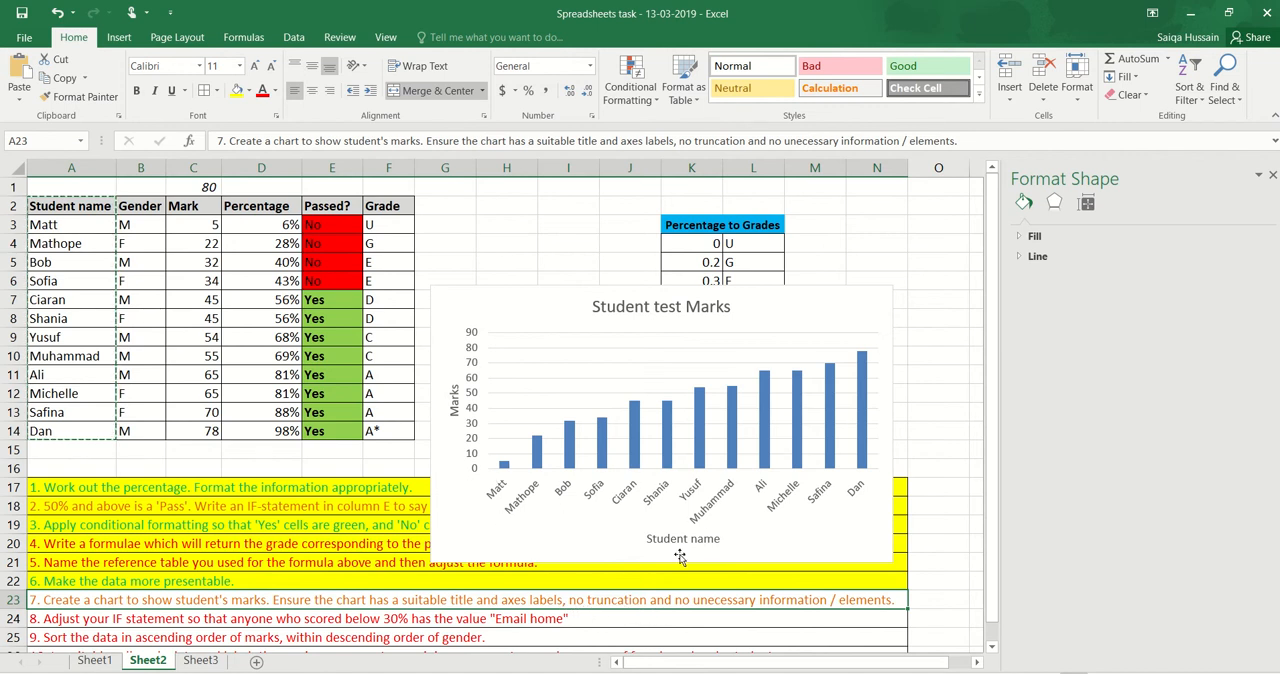
pyautogui.click(849, 531)
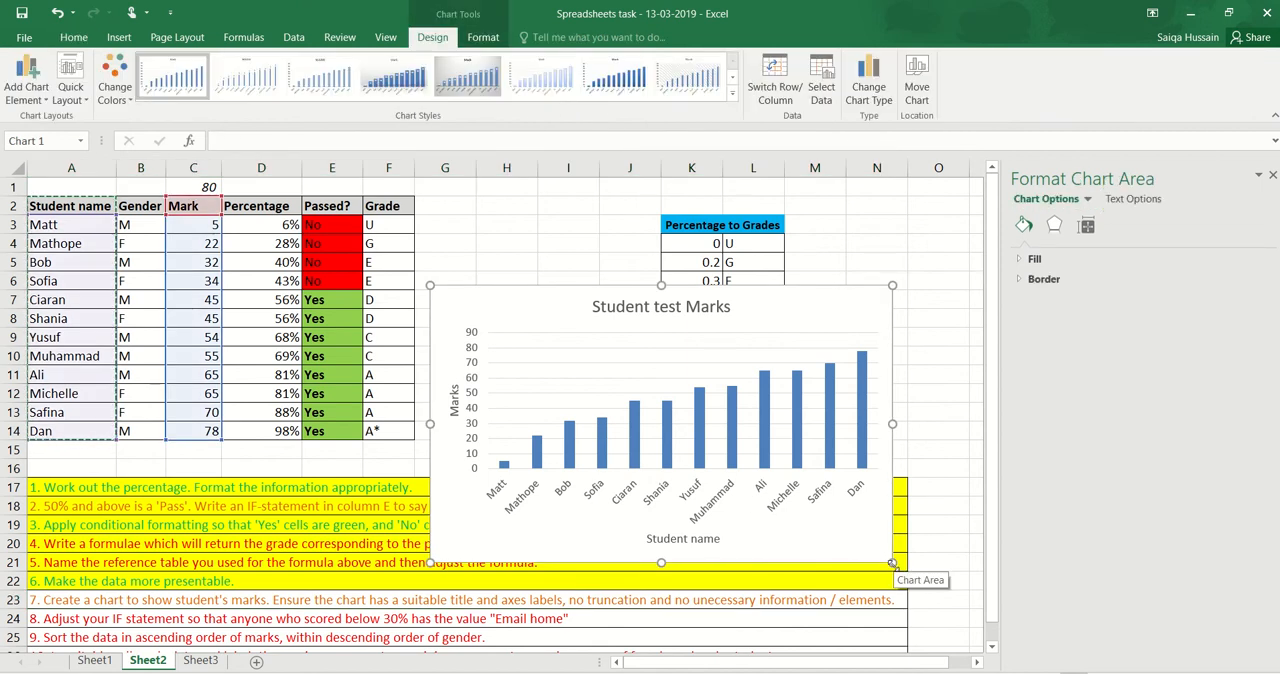
pyautogui.moveTo(892, 565); pyautogui.dragTo(958, 603)
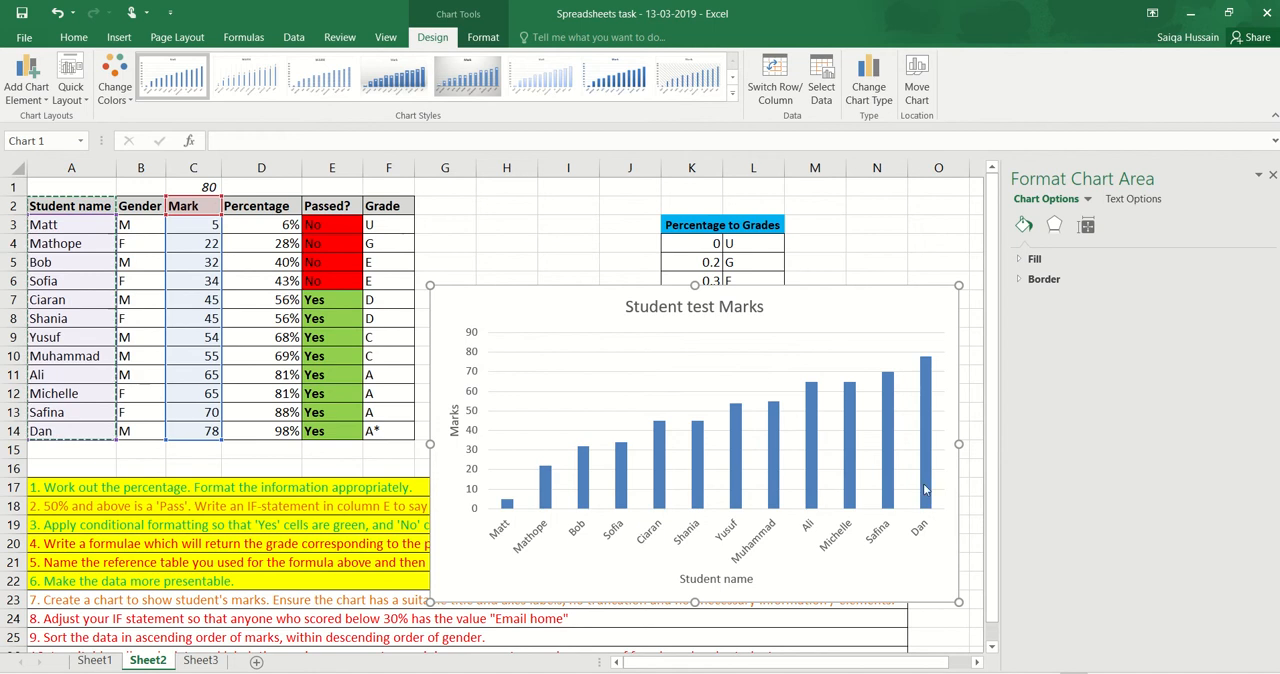
# Try font size 8 on the horizontal axis's student labels and set it back to 9
pyautogui.click(753, 541)
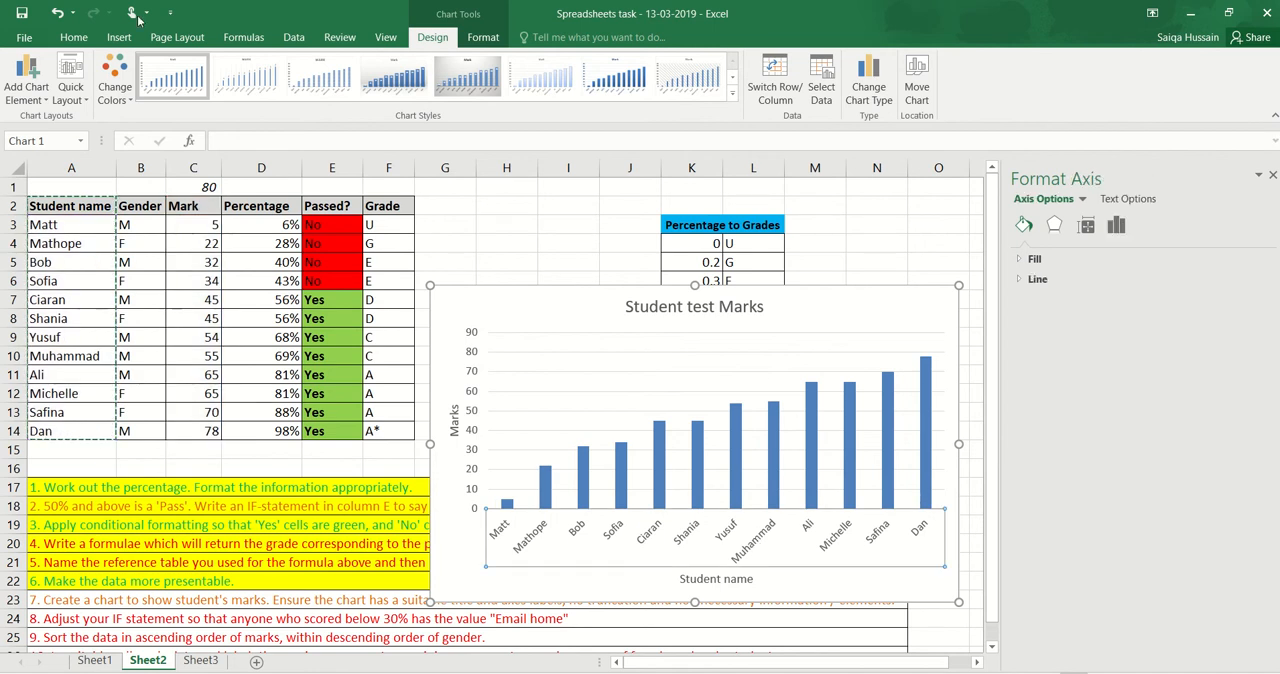
pyautogui.click(80, 39)
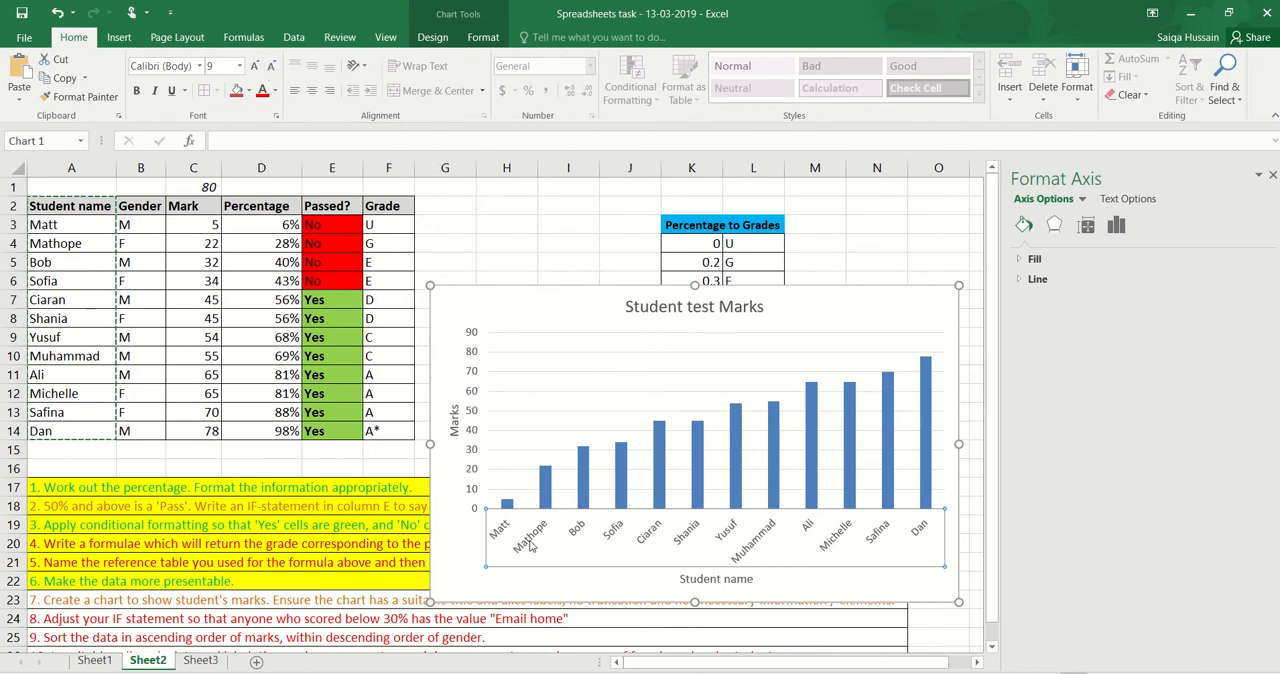
pyautogui.click(272, 67)
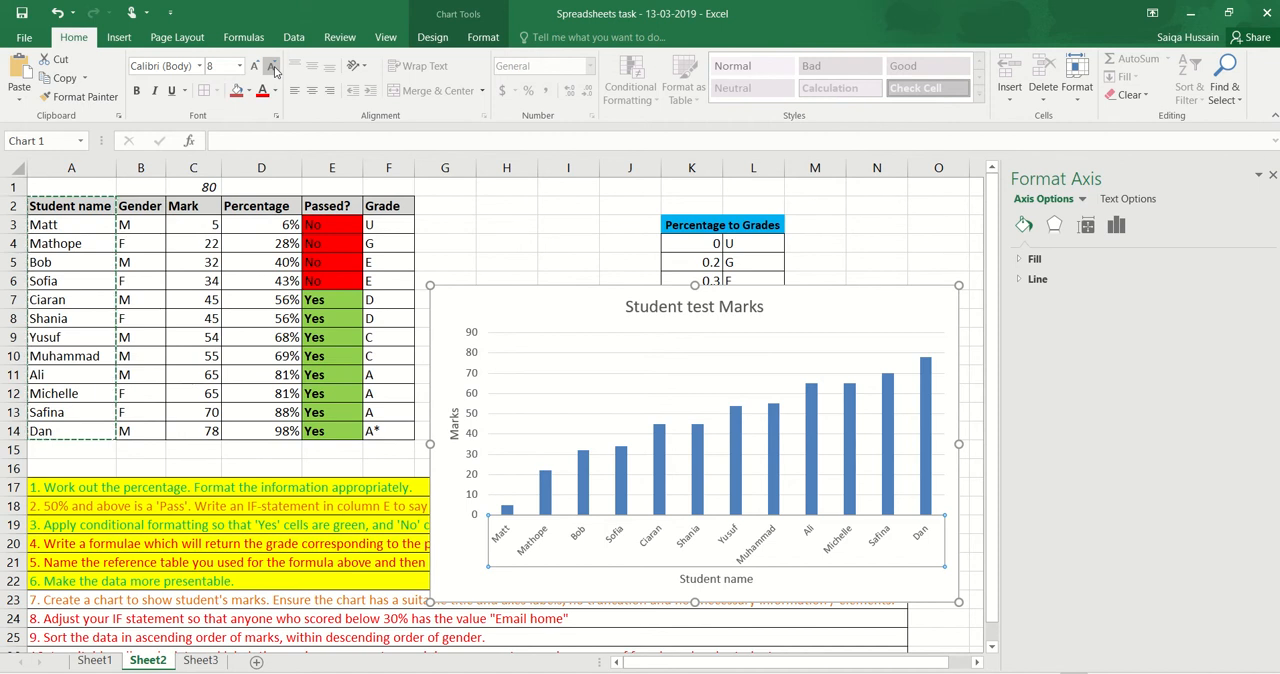
pyautogui.click(256, 67)
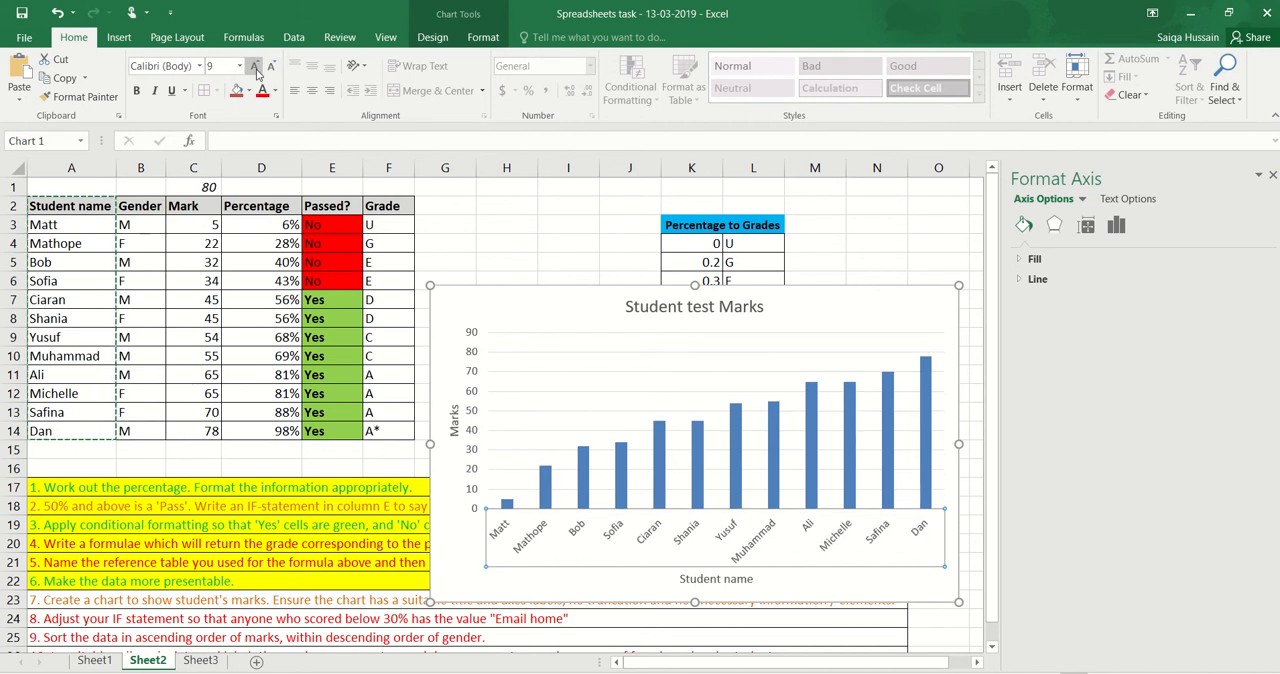
pyautogui.click(446, 537)
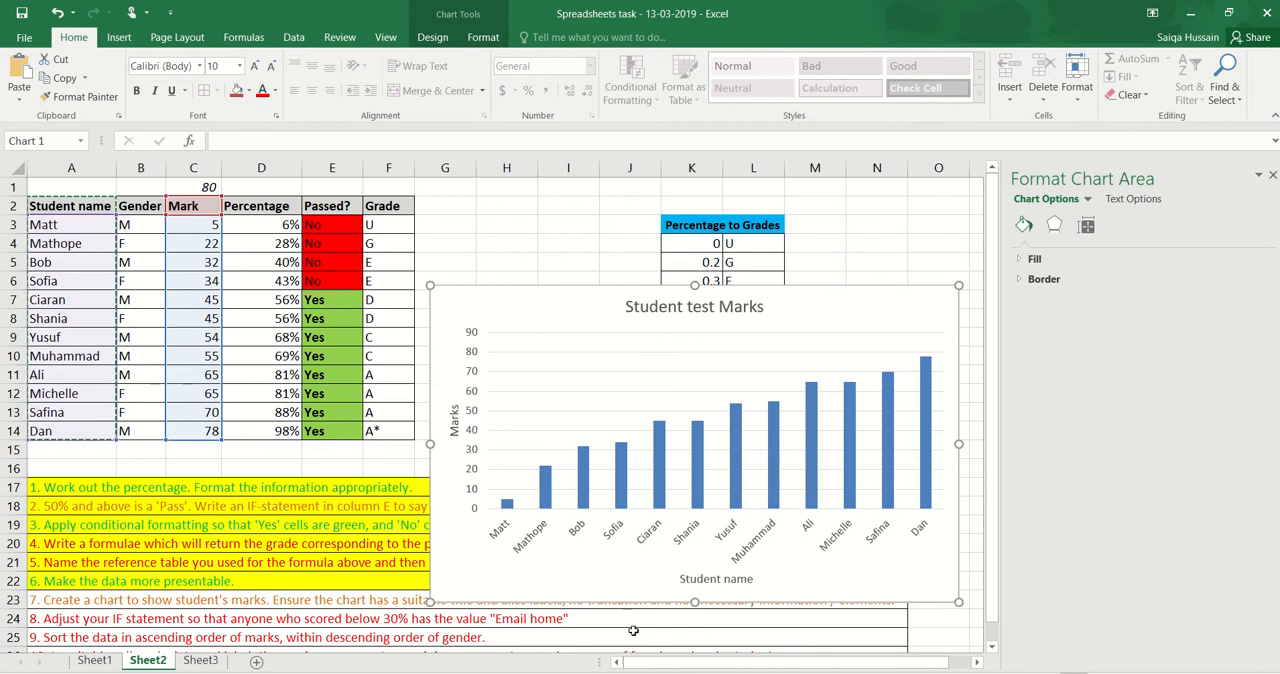
# Move the chart slightly up to uncover the task 7 row and close the chart formatting pane
pyautogui.click(458, 622)
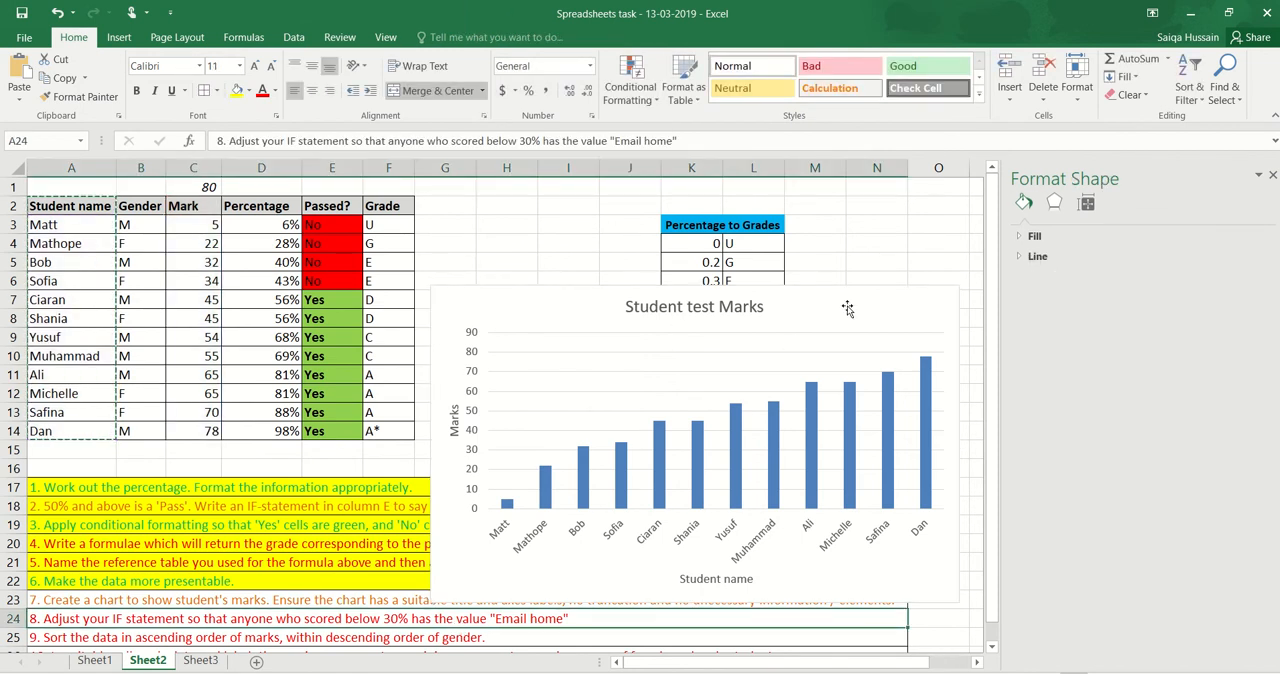
pyautogui.moveTo(847, 309); pyautogui.dragTo(855, 272)
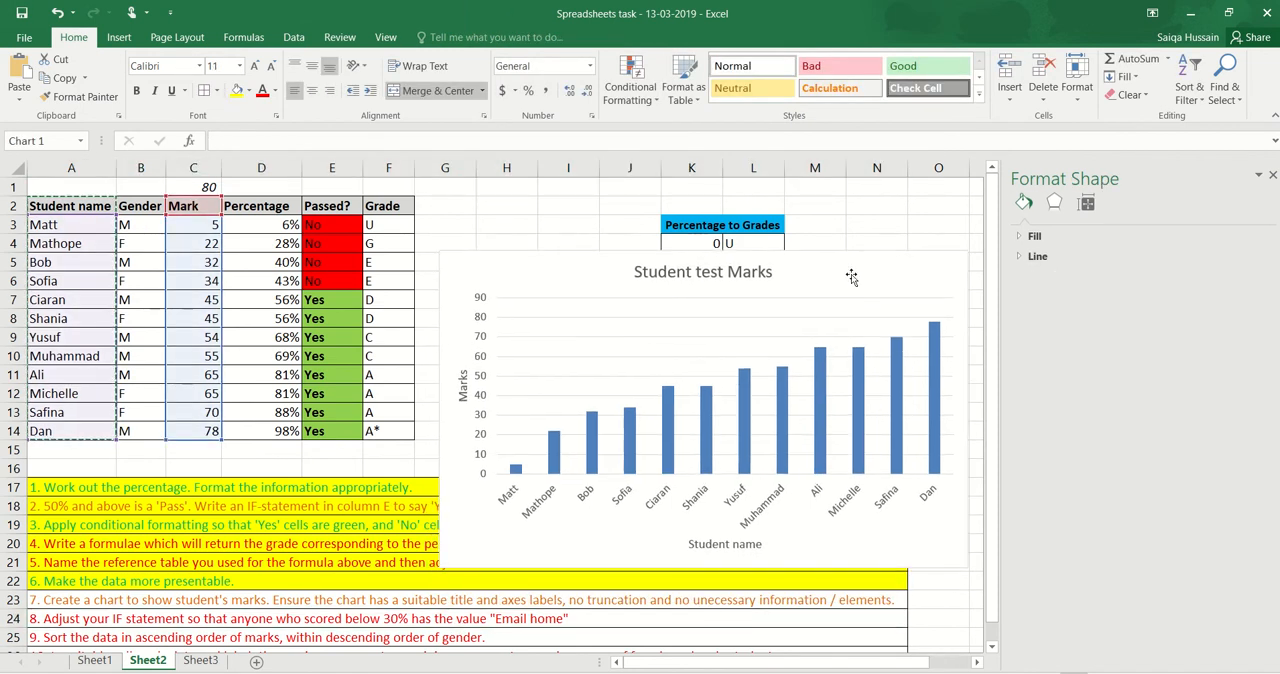
pyautogui.click(1273, 176)
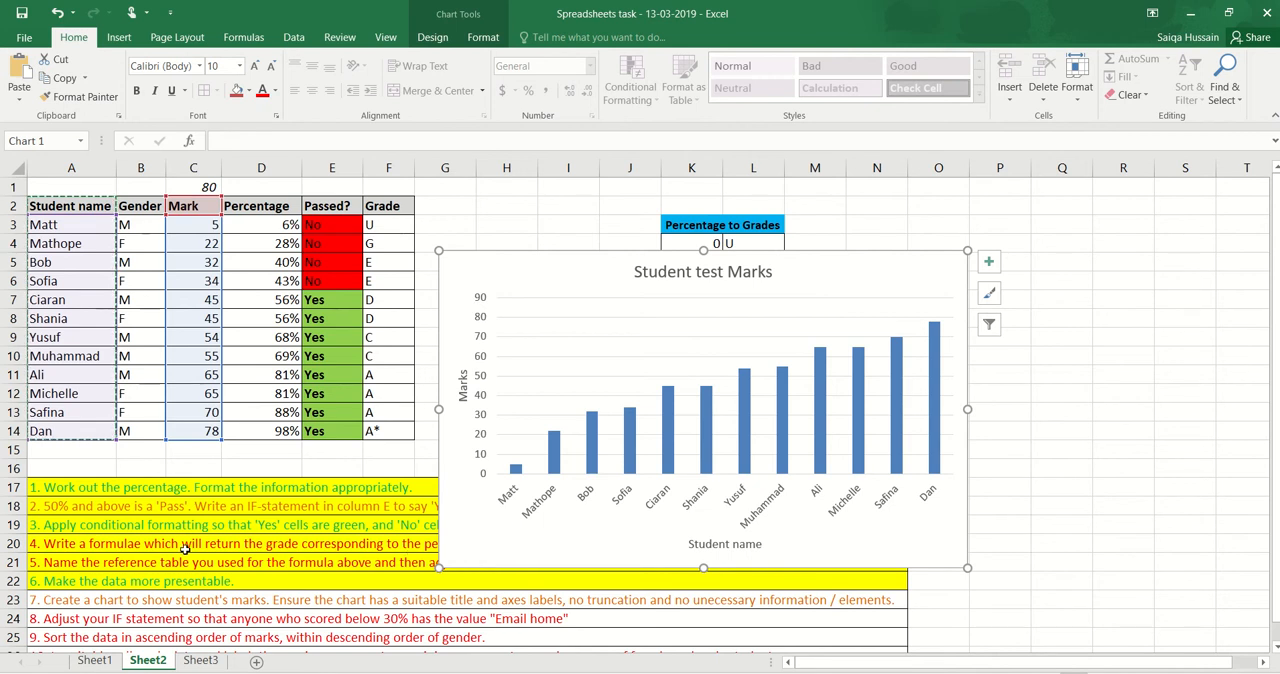
# Fill the task 7 instruction in A23 with yellow to mark it as completed
pyautogui.click(36, 599)
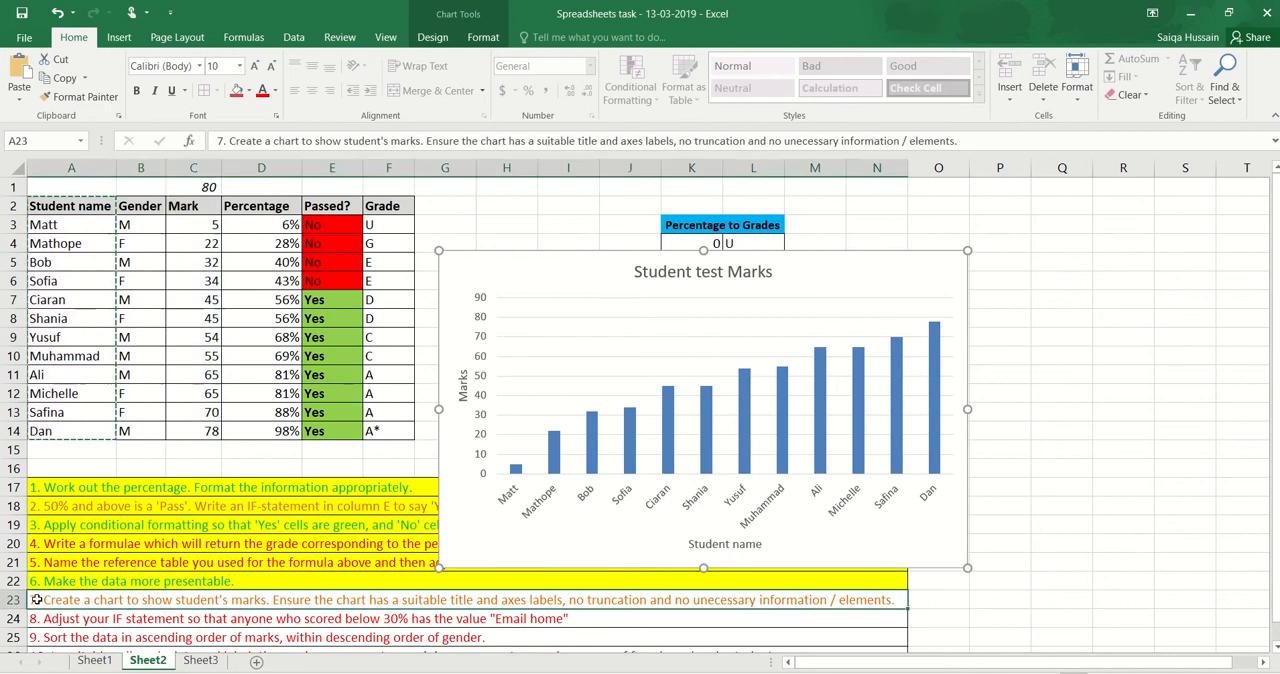
pyautogui.click(238, 91)
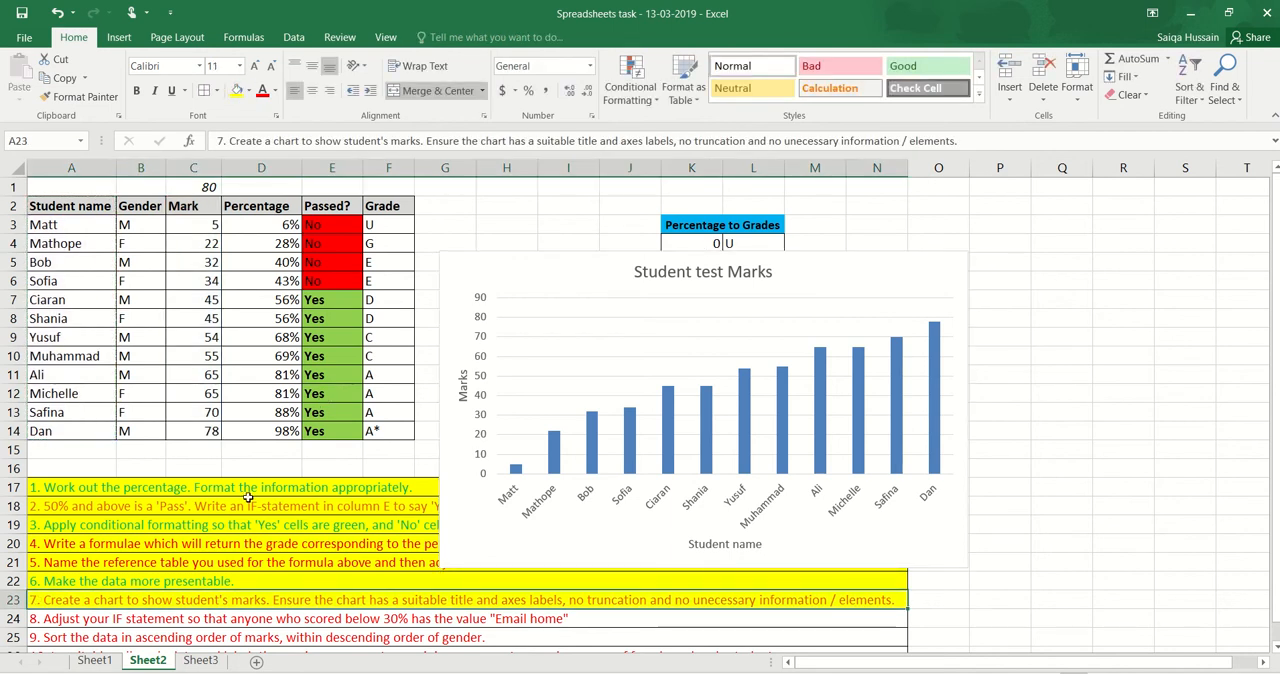
pyautogui.scroll(-1, 248, 498)
pyautogui.scroll(1, 248, 498)
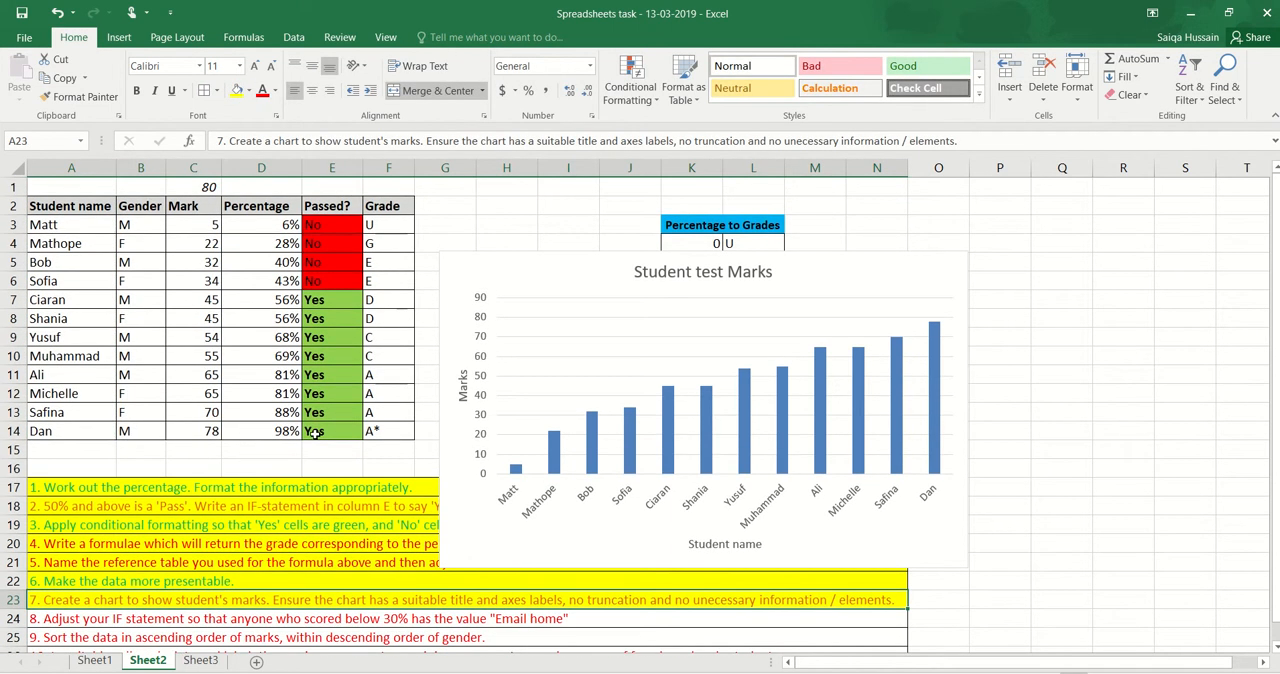
# Move the "Student test Marks" chart to its own new sheet named Chart1
pyautogui.click(856, 281)
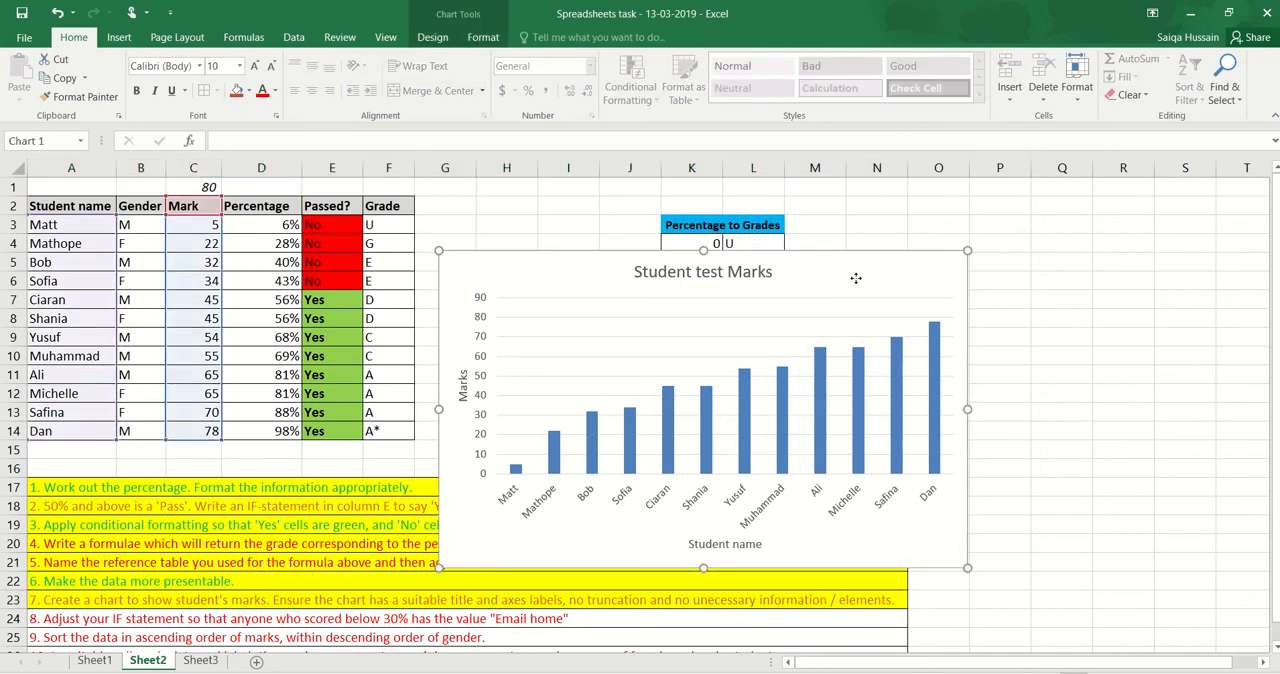
pyautogui.moveTo(856, 278); pyautogui.dragTo(929, 337)
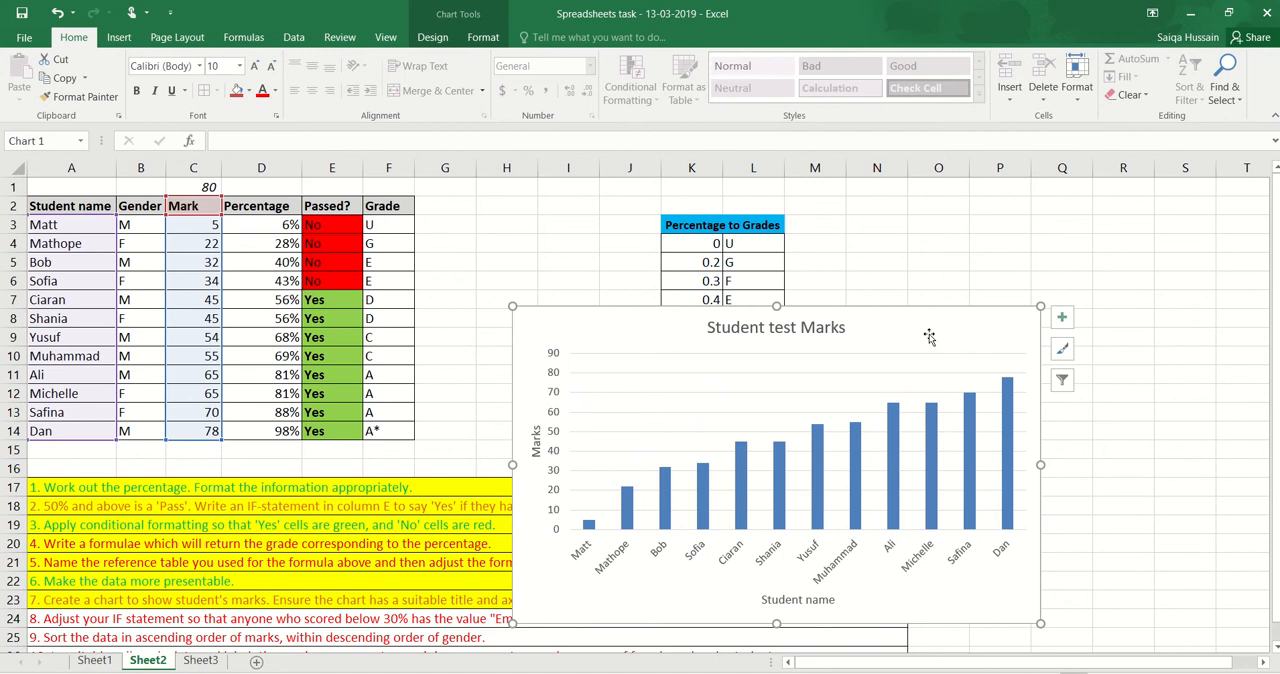
pyautogui.rightClick(929, 337)
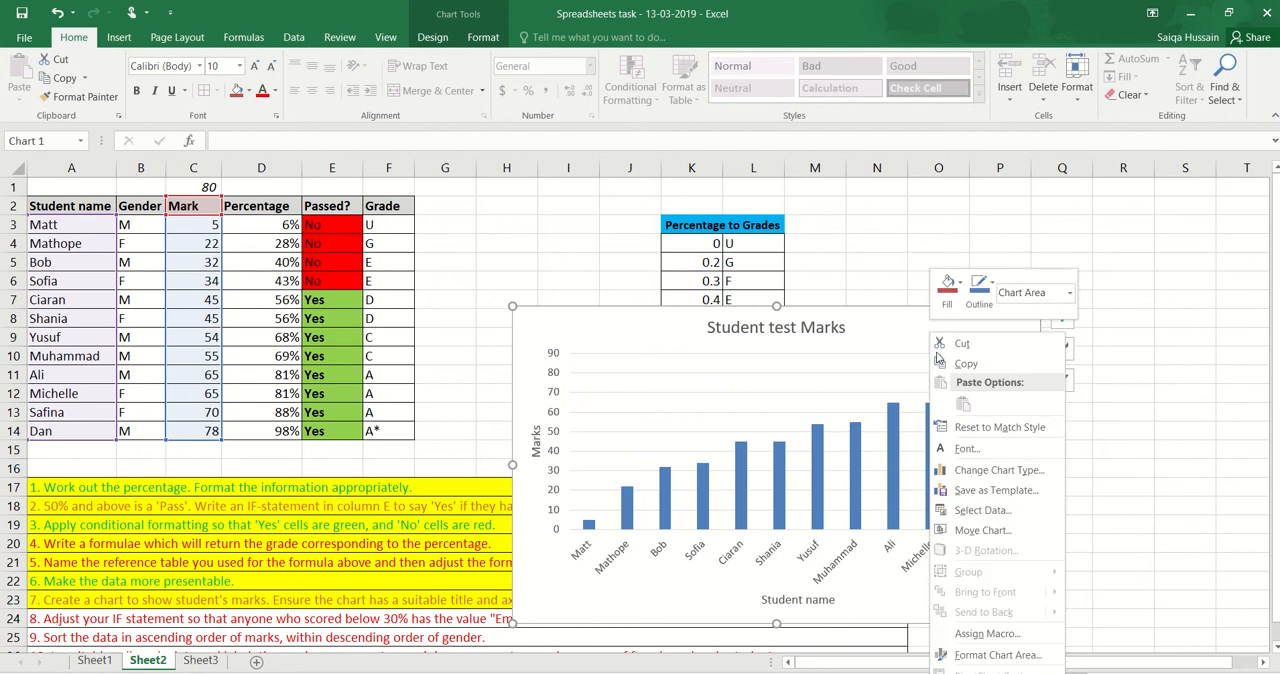
pyautogui.click(982, 530)
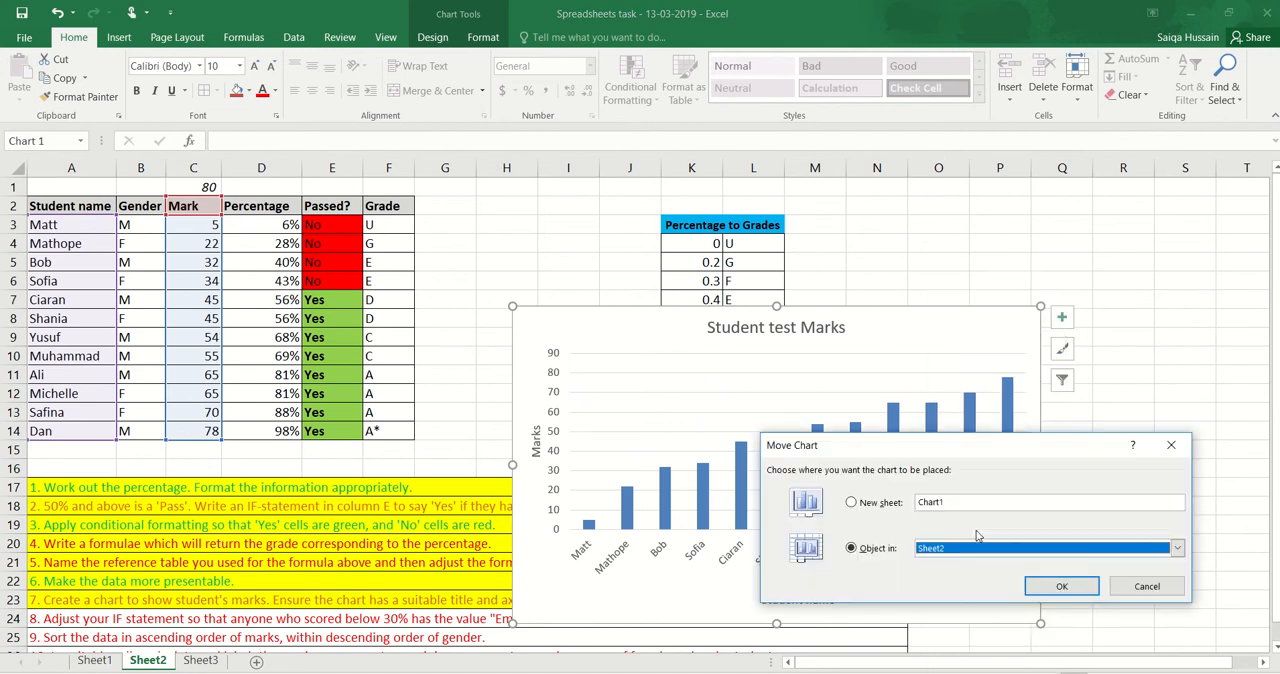
pyautogui.click(879, 503)
pyautogui.click(1062, 589)
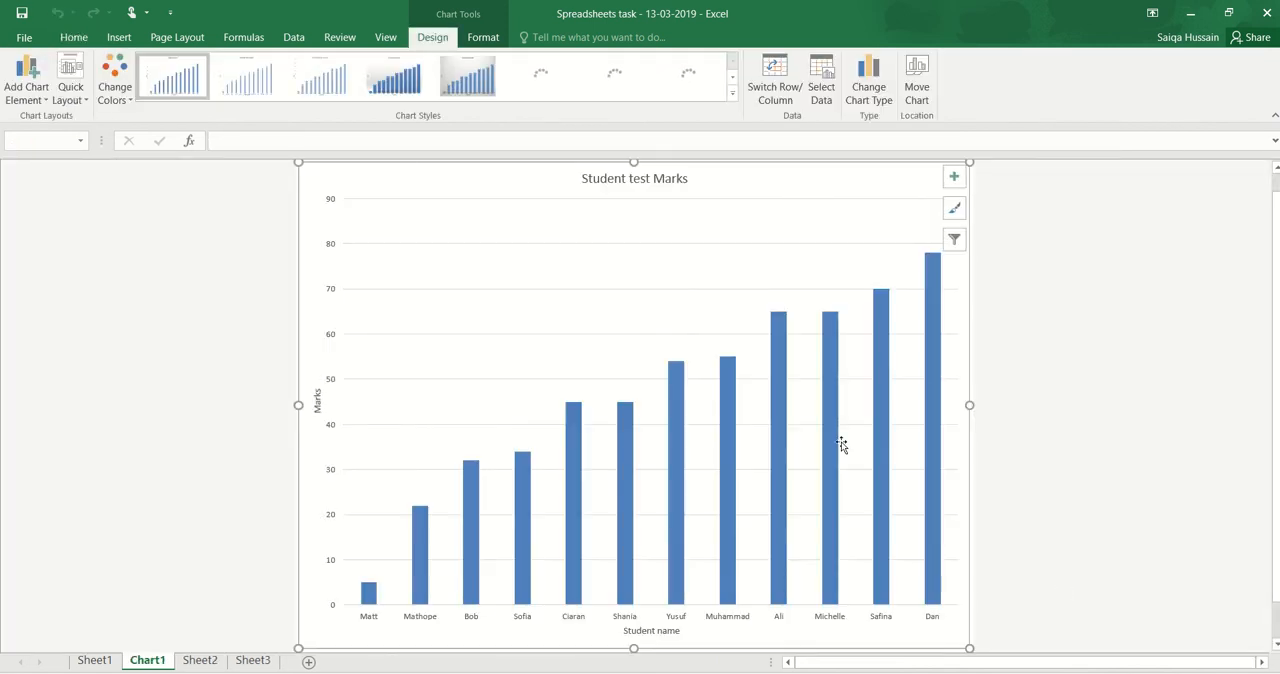
# On Sheet2, append "in column E." to the task 8 instruction in A24
pyautogui.click(201, 662)
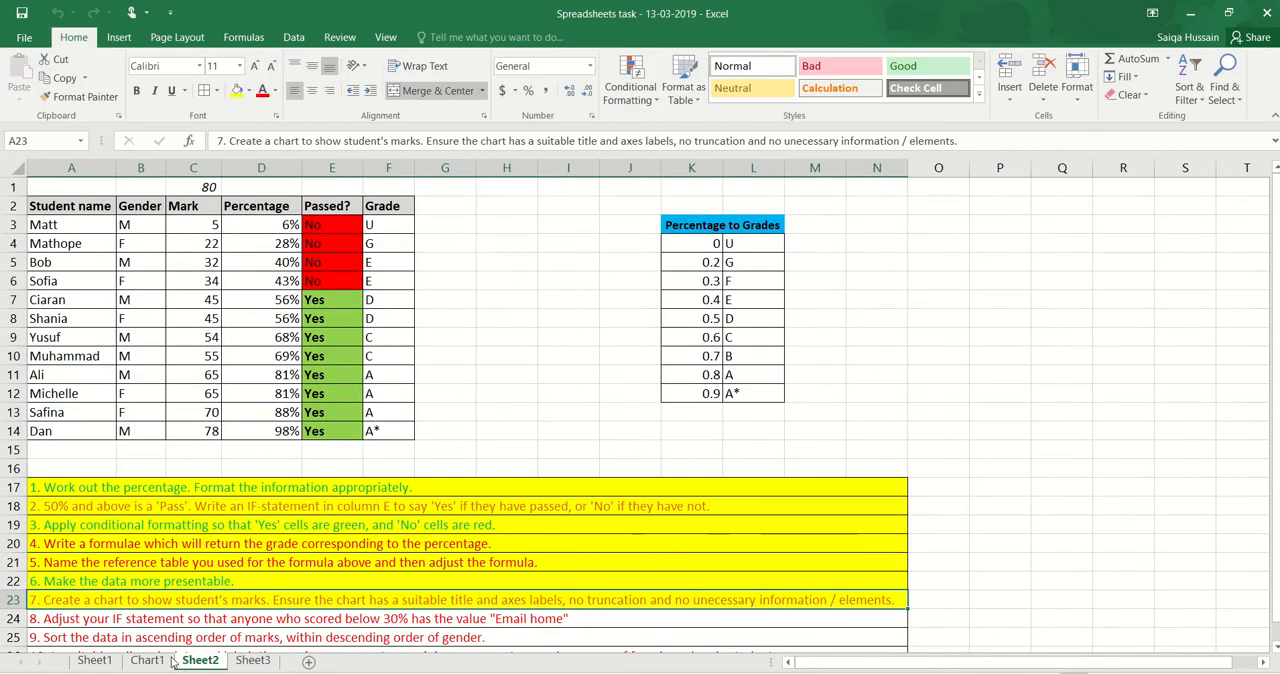
pyautogui.click(85, 620)
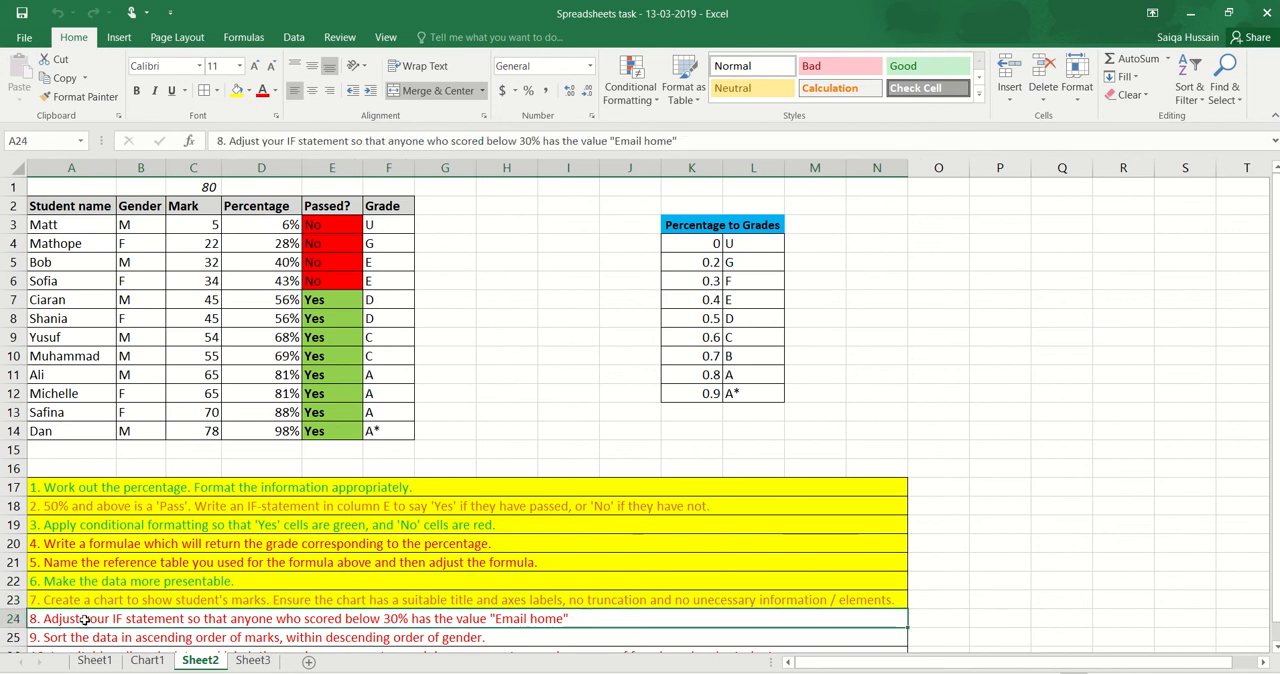
pyautogui.scroll(-1, 85, 620)
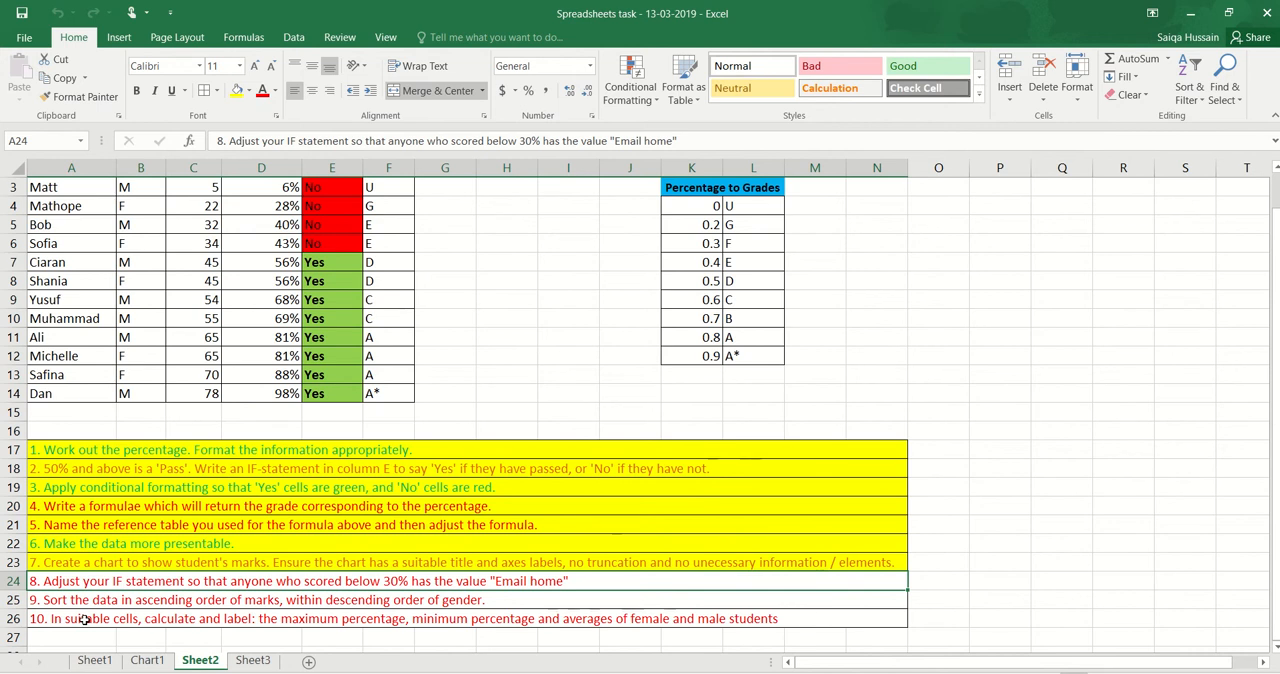
pyautogui.scroll(1, 85, 620)
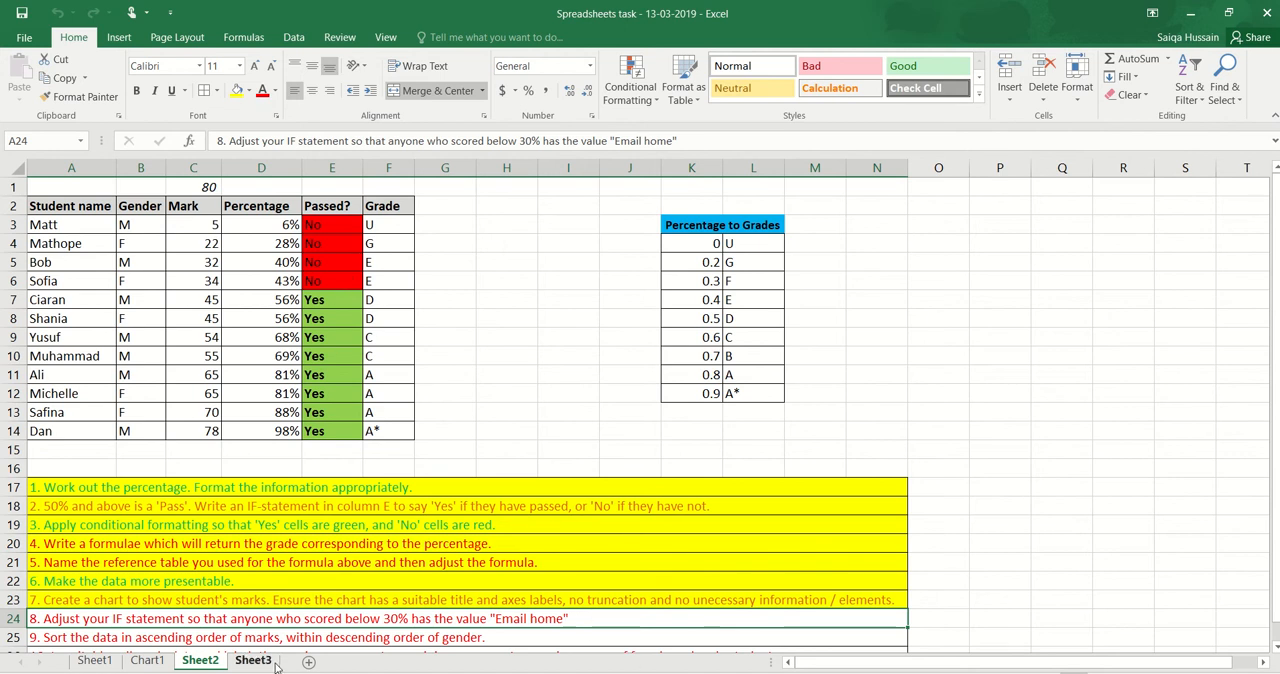
pyautogui.doubleClick(572, 620)
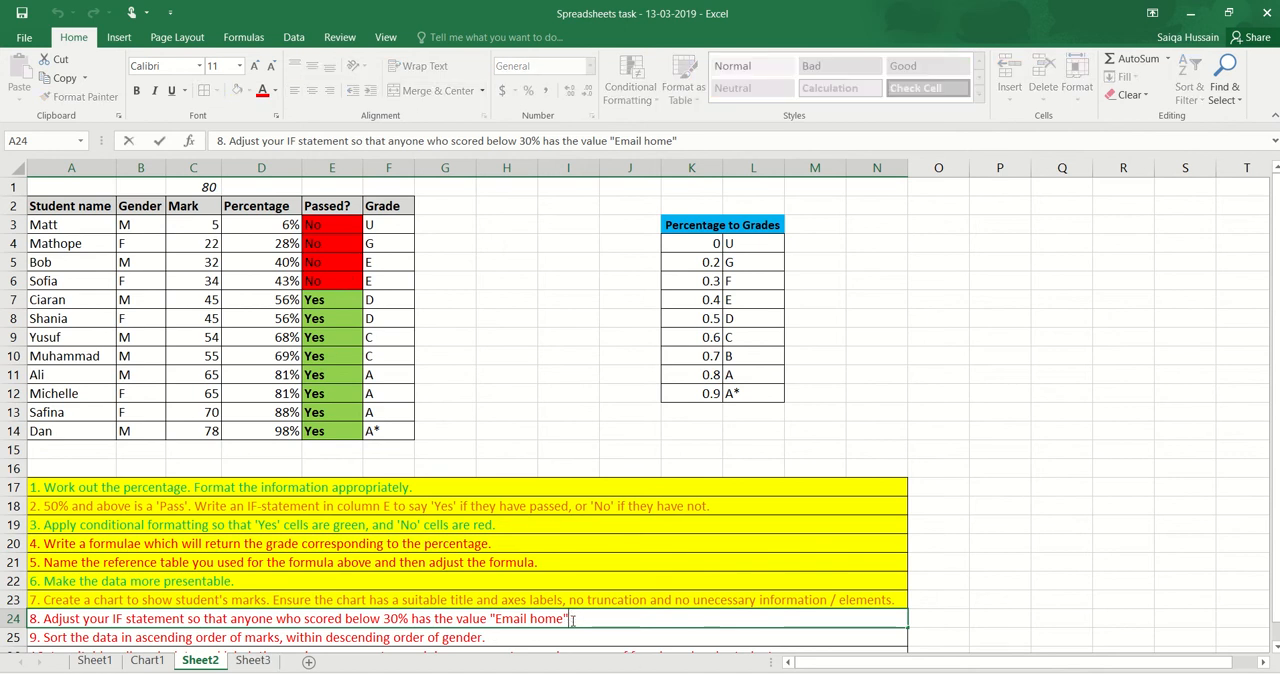
pyautogui.write('in column E')
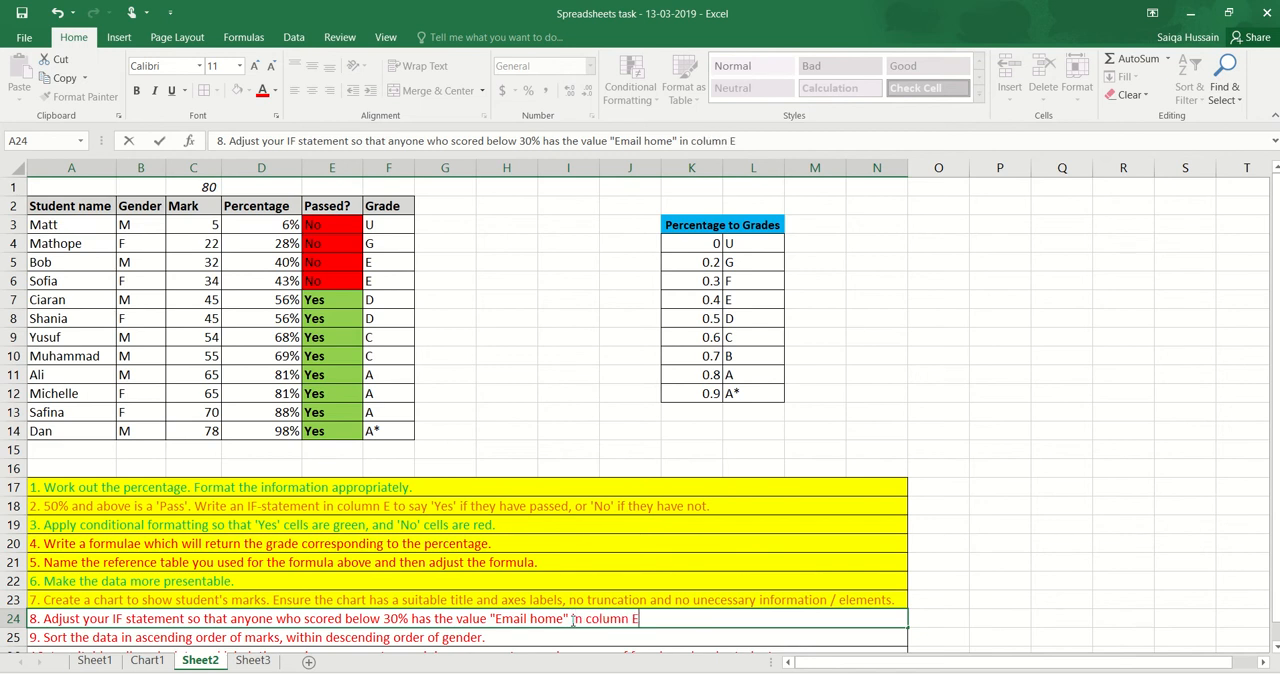
pyautogui.write('.')
pyautogui.click(425, 639)
# Inspect the IF formula in cell E3 of the Passed? column without changing it
pyautogui.click(347, 225)
pyautogui.doubleClick(345, 225)
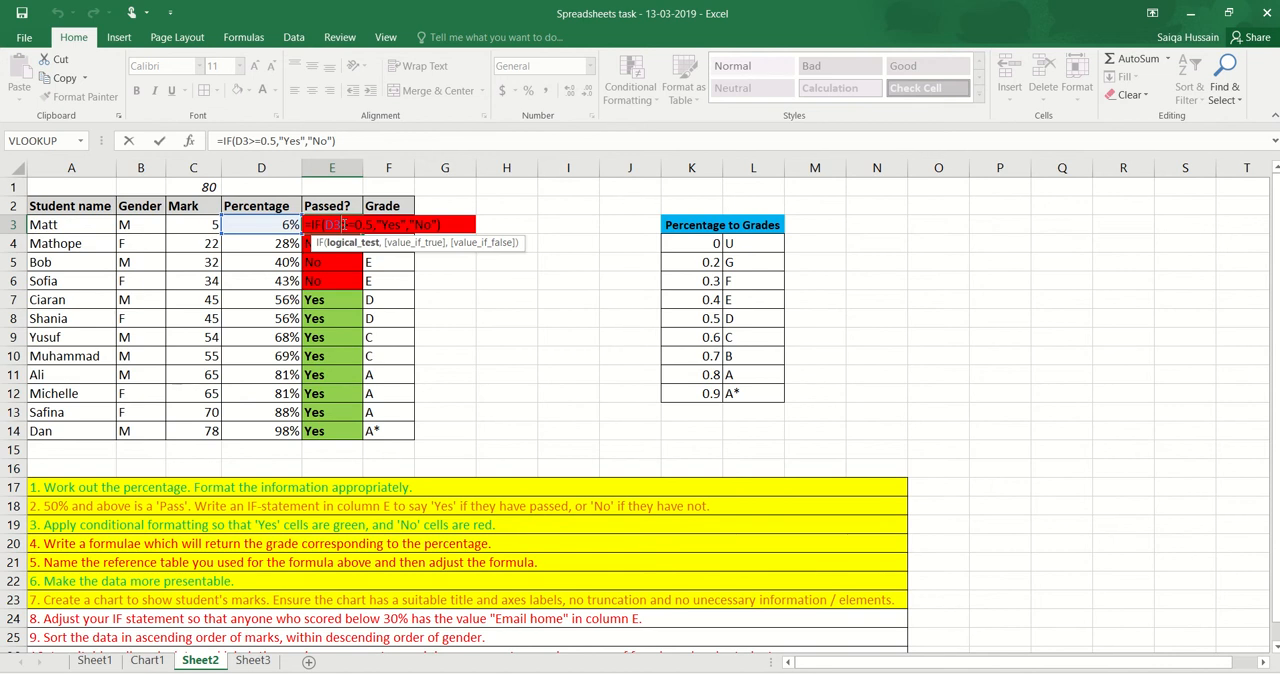
pyautogui.press('Escape')
# In E14's IF formula, replace the "No" result with an empty nested IF function
pyautogui.click(339, 431)
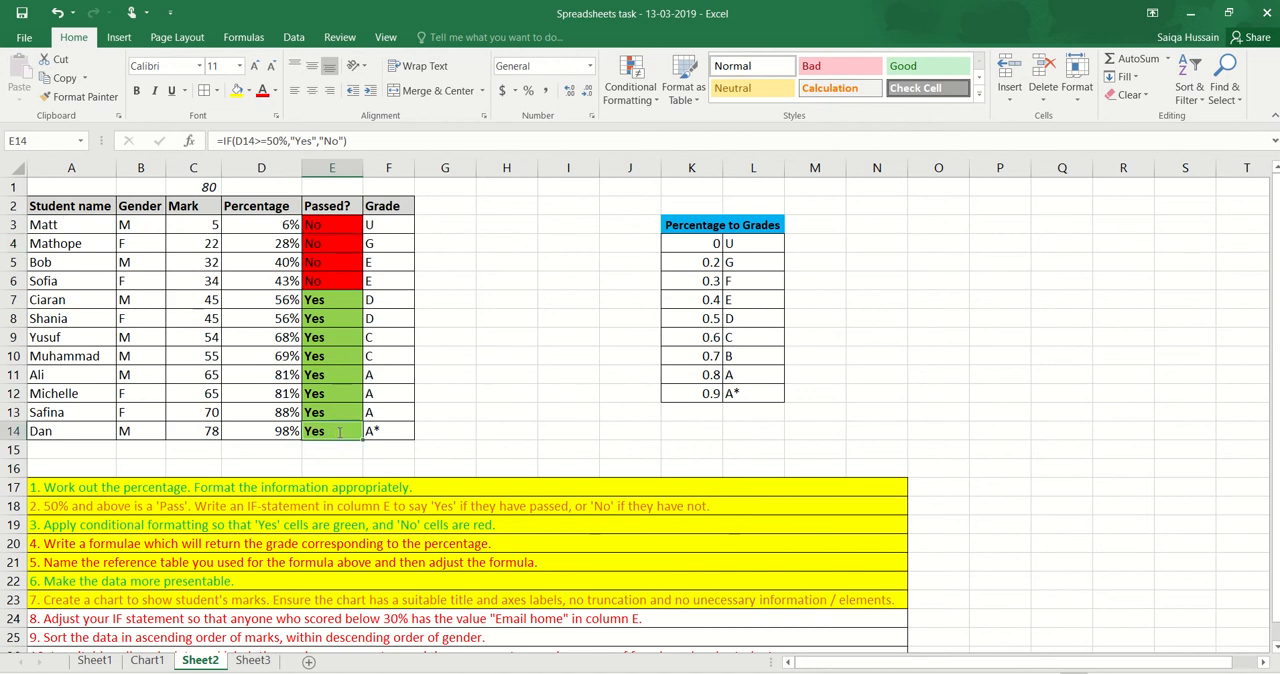
pyautogui.doubleClick(339, 431)
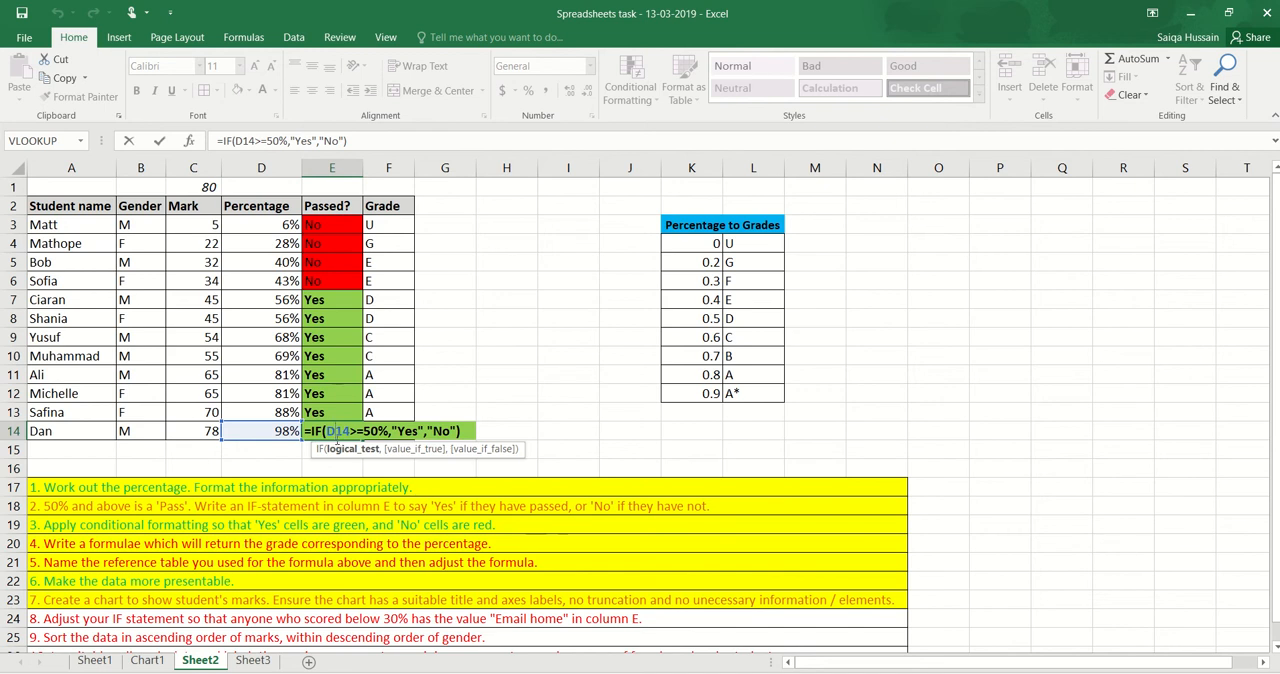
pyautogui.click(432, 431)
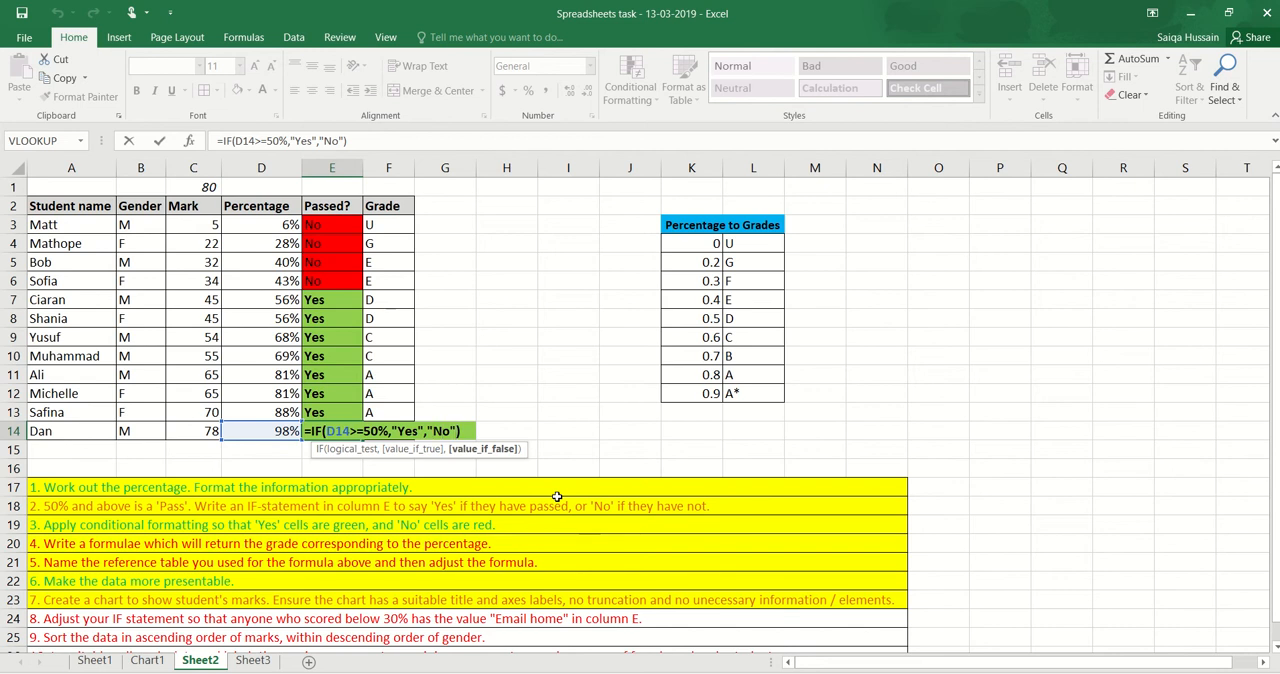
pyautogui.press('BackSpace')
pyautogui.press('BackSpace')
pyautogui.press('BackSpace')
pyautogui.press('BackSpace')
pyautogui.write('IF')
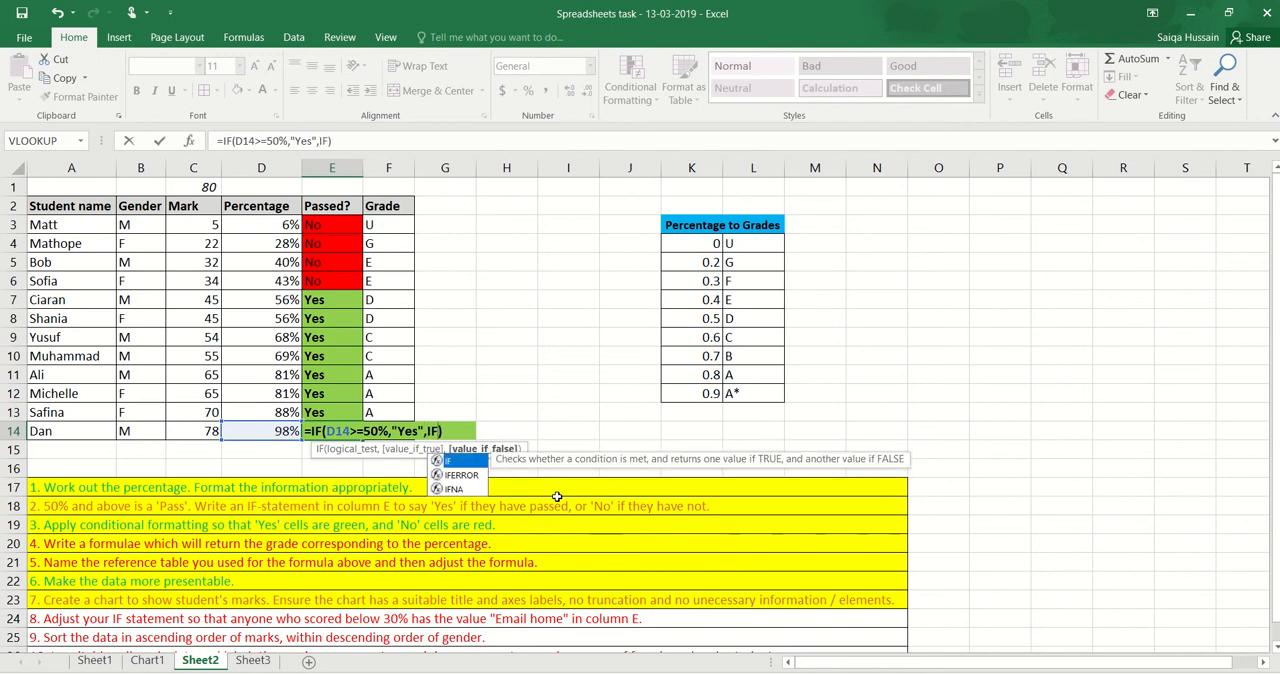
pyautogui.write('()')
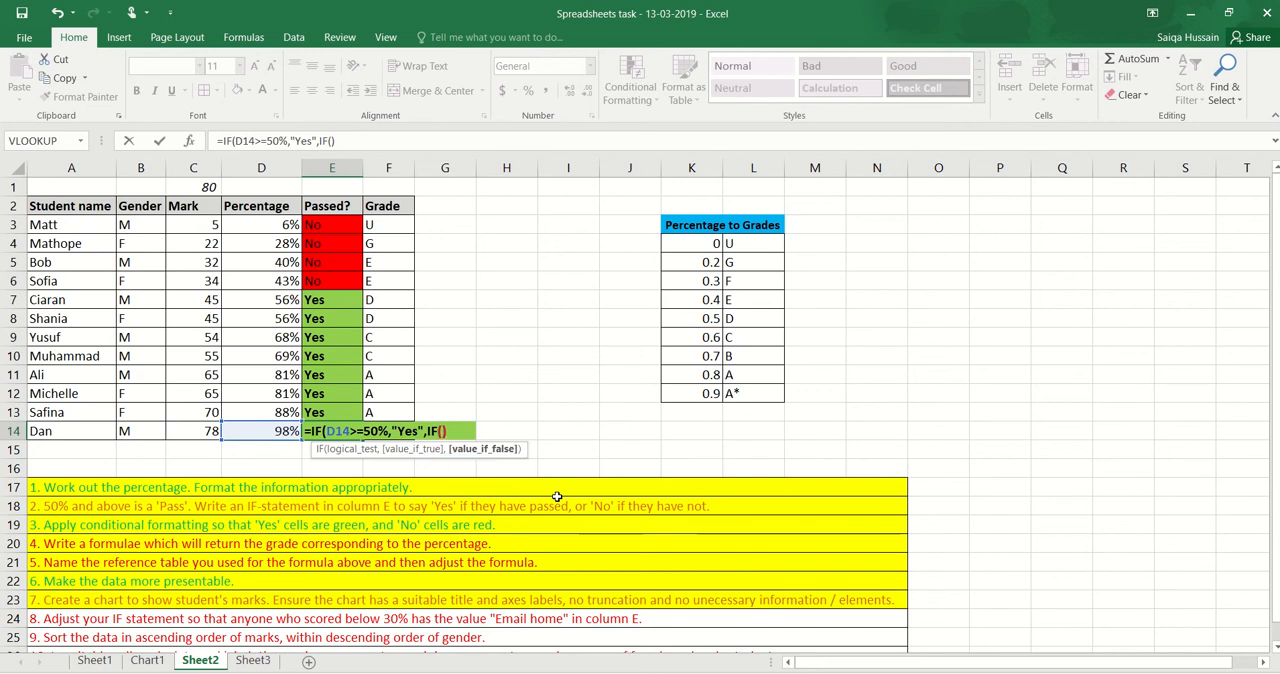
pyautogui.press('Left')
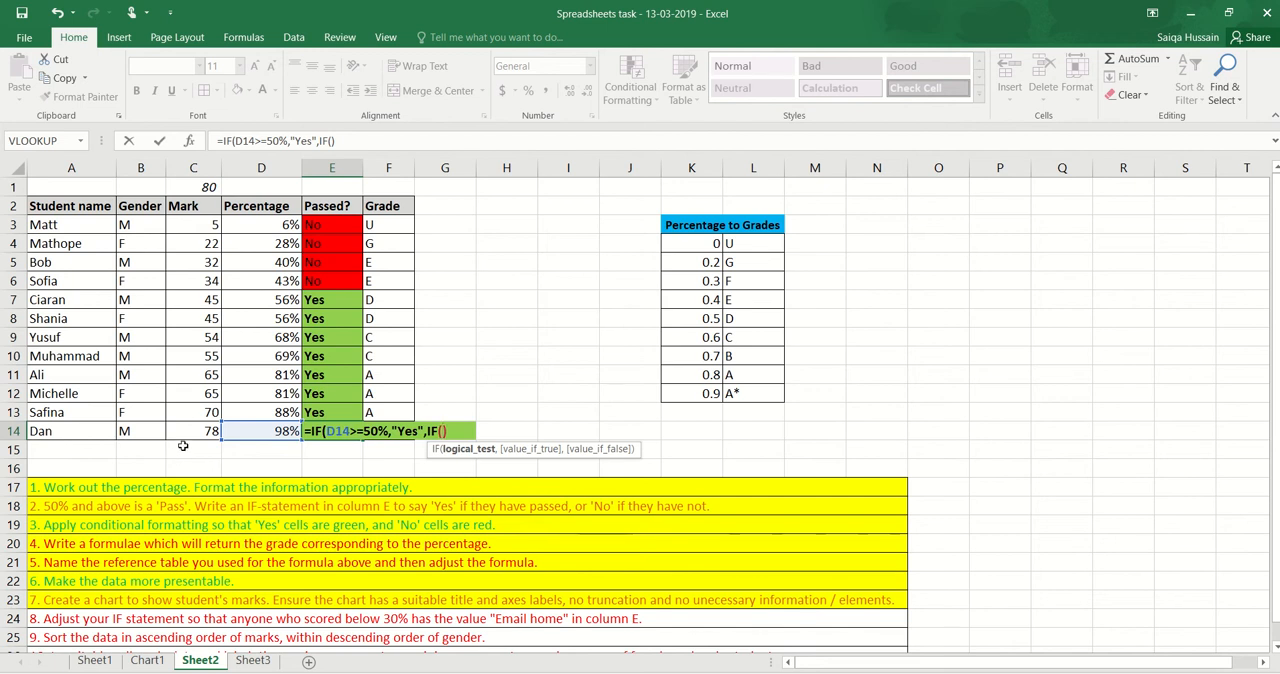
# Make the nested IF in E14 test D14<30% and return "Email Home" when true
pyautogui.click(236, 430)
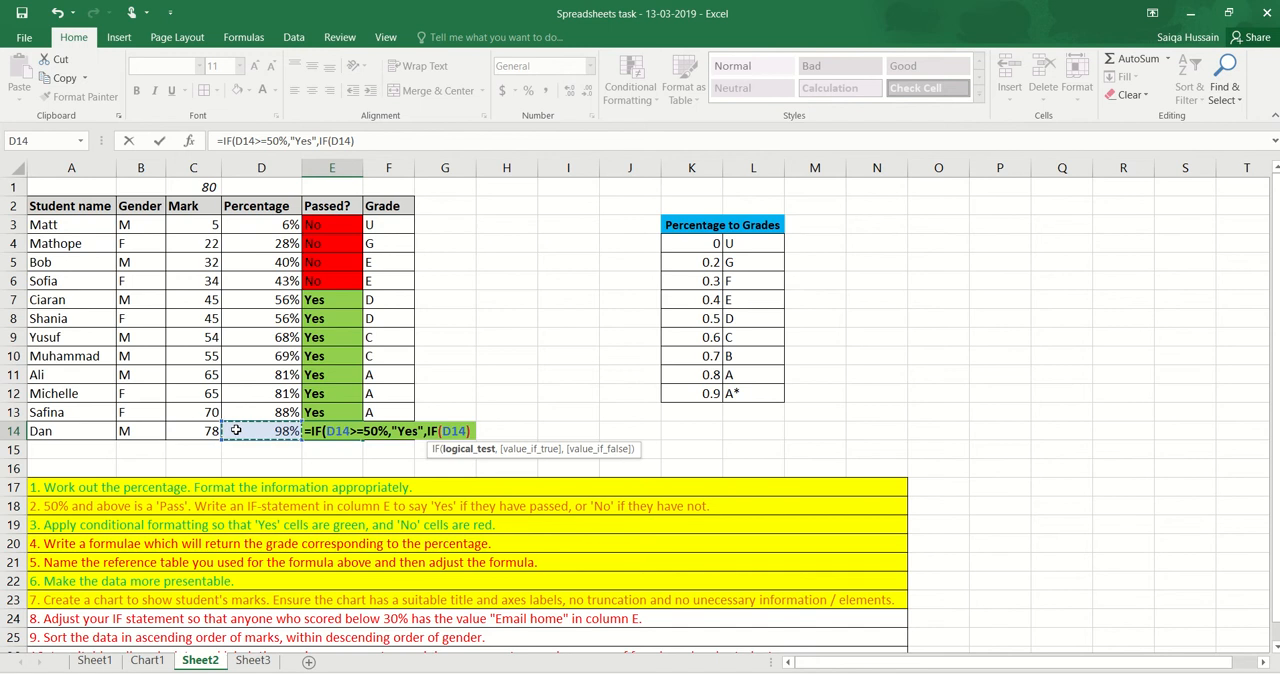
pyautogui.write('<')
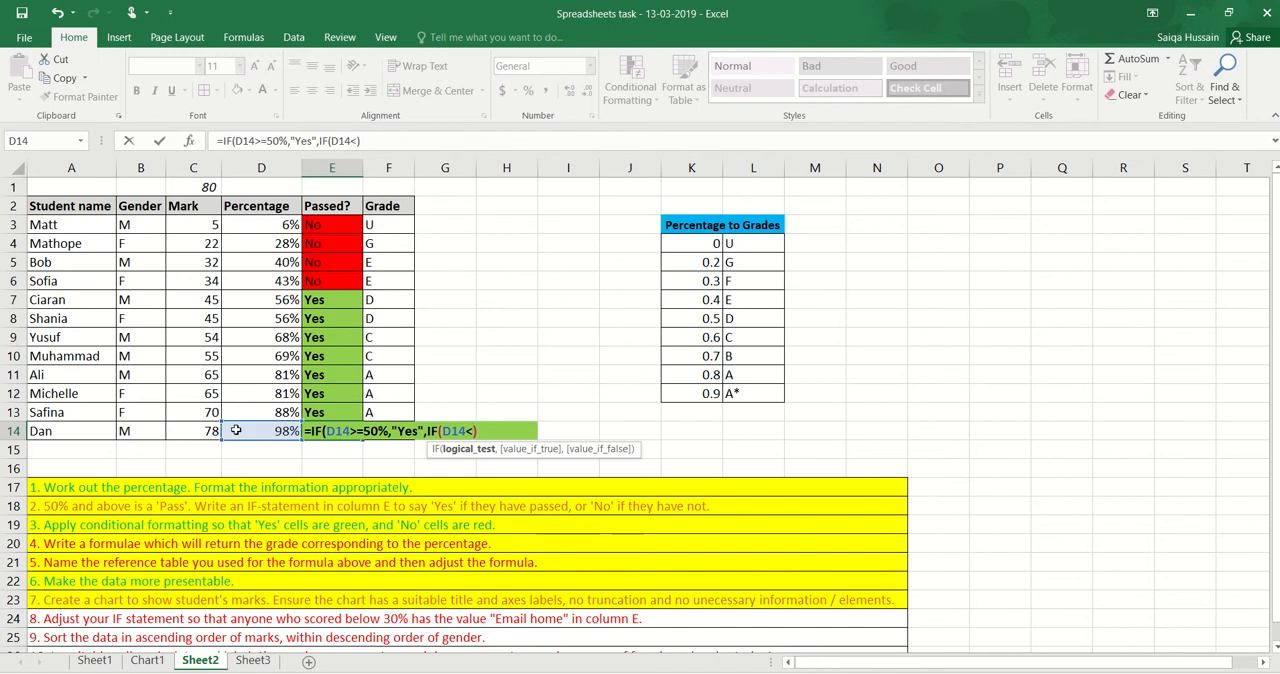
pyautogui.write('30')
pyautogui.write('%')
pyautogui.write(',"Ema')
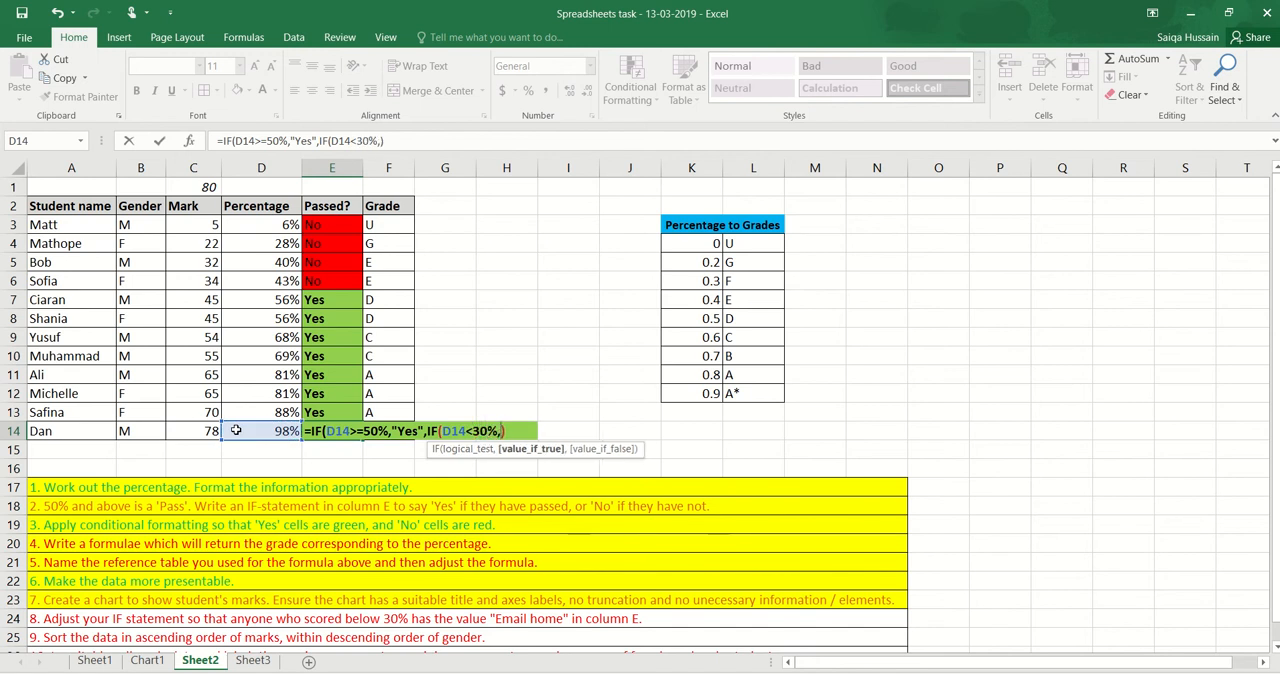
pyautogui.write('il"')
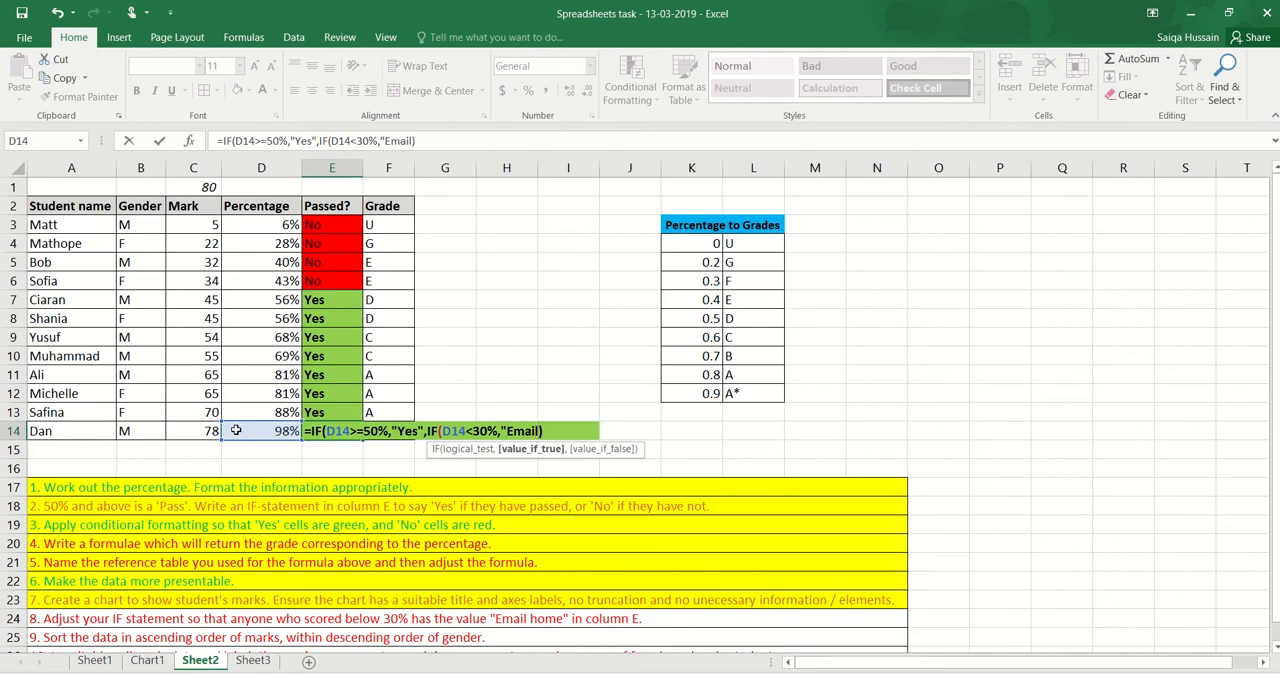
pyautogui.press('BackSpace')
pyautogui.write('Home",')
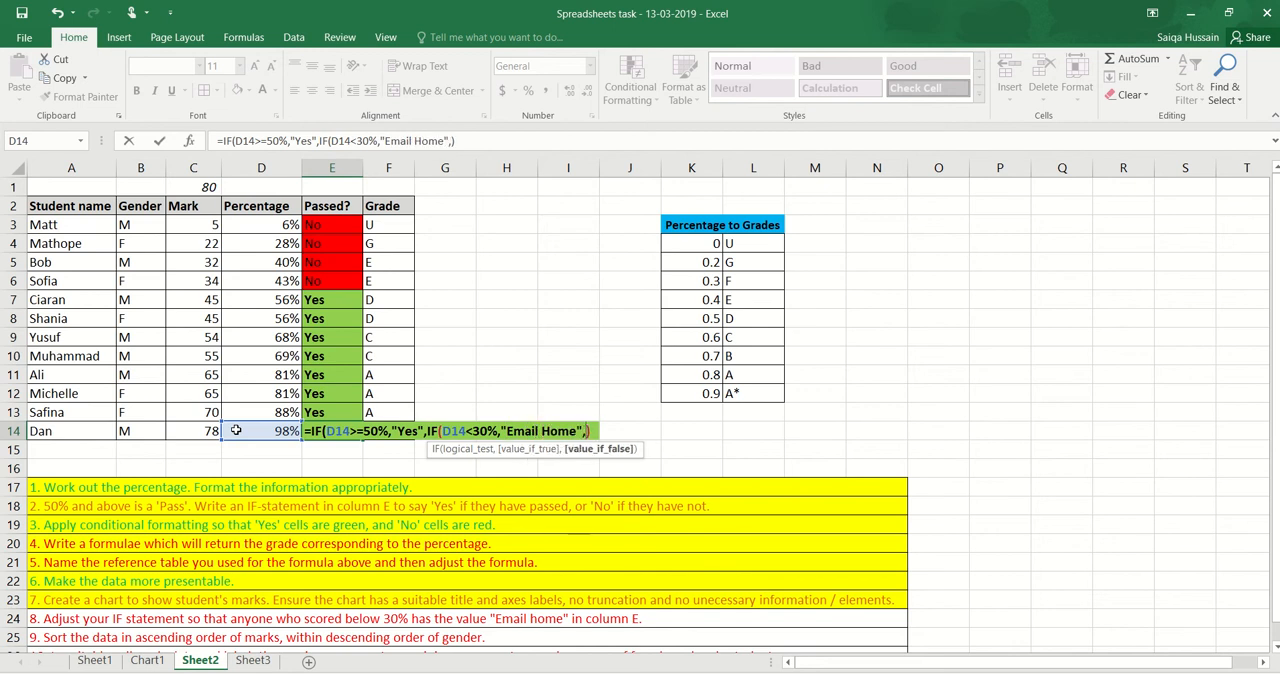
pyautogui.write('"No")')
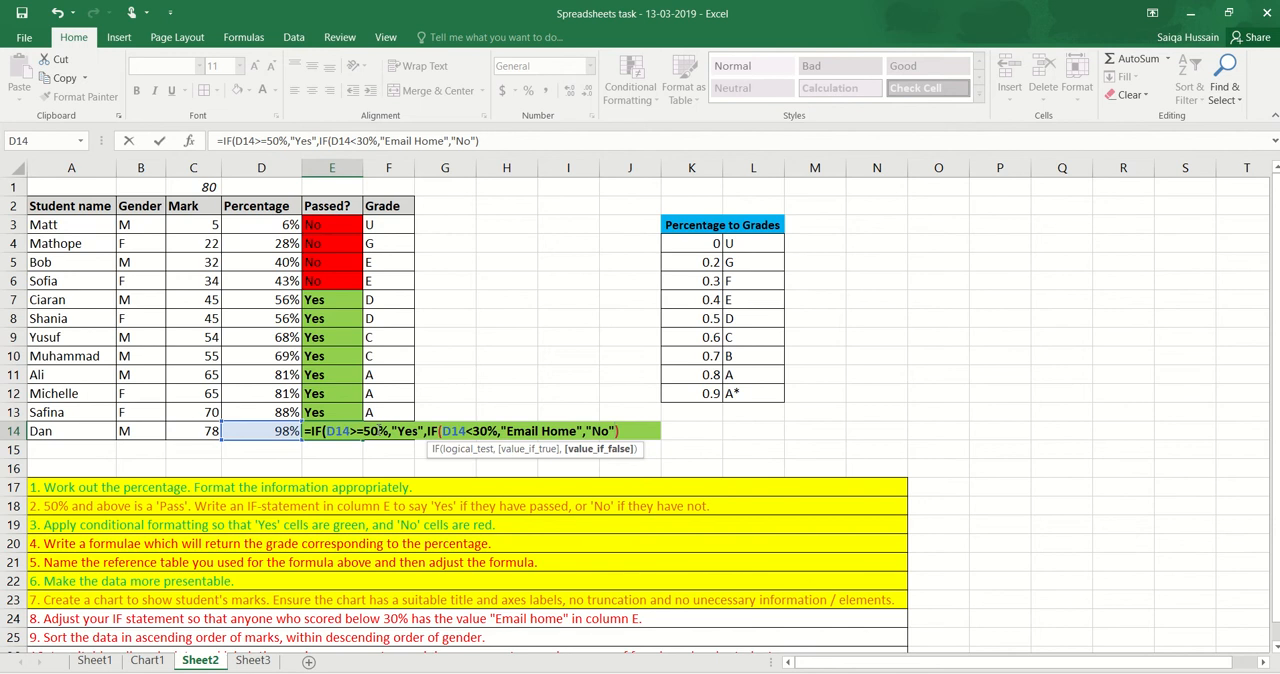
# Complete E14's nested IF with "No" as the false result, close both brackets and commit the formula
pyautogui.click(632, 431)
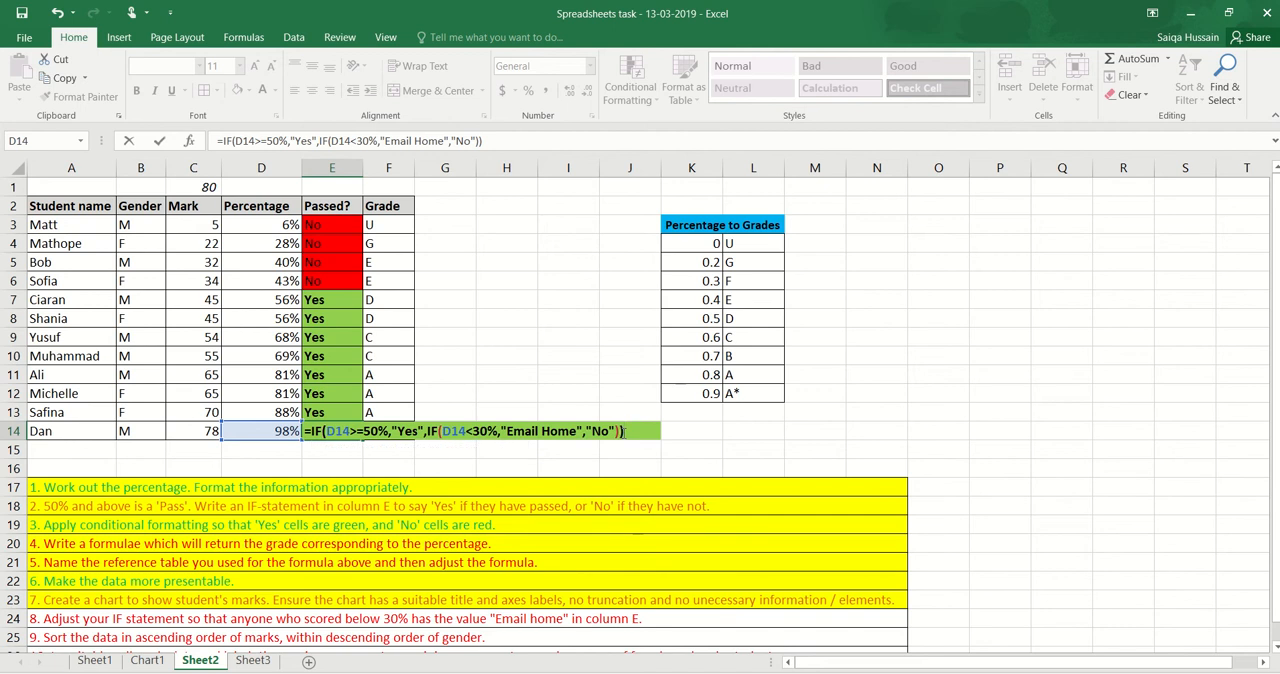
pyautogui.press('Return')
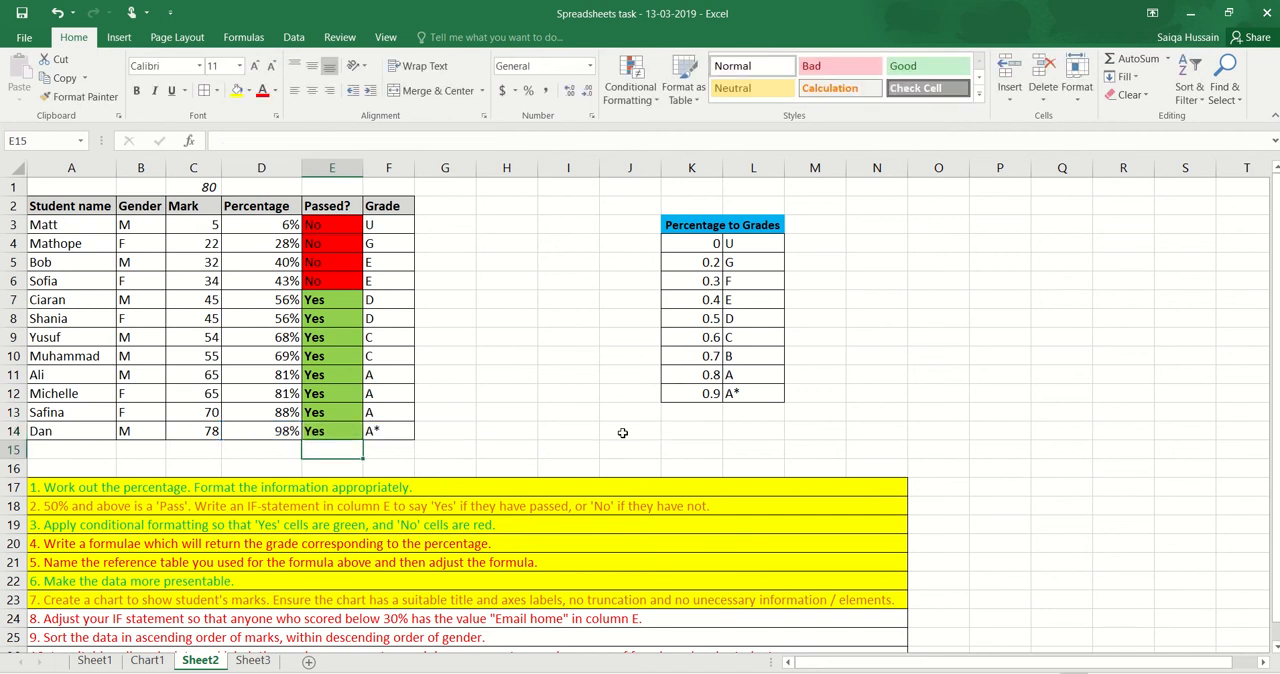
# Set the mark in C14 to 4 to test the formula, and auto-fit column E's width
pyautogui.click(336, 433)
pyautogui.click(207, 432)
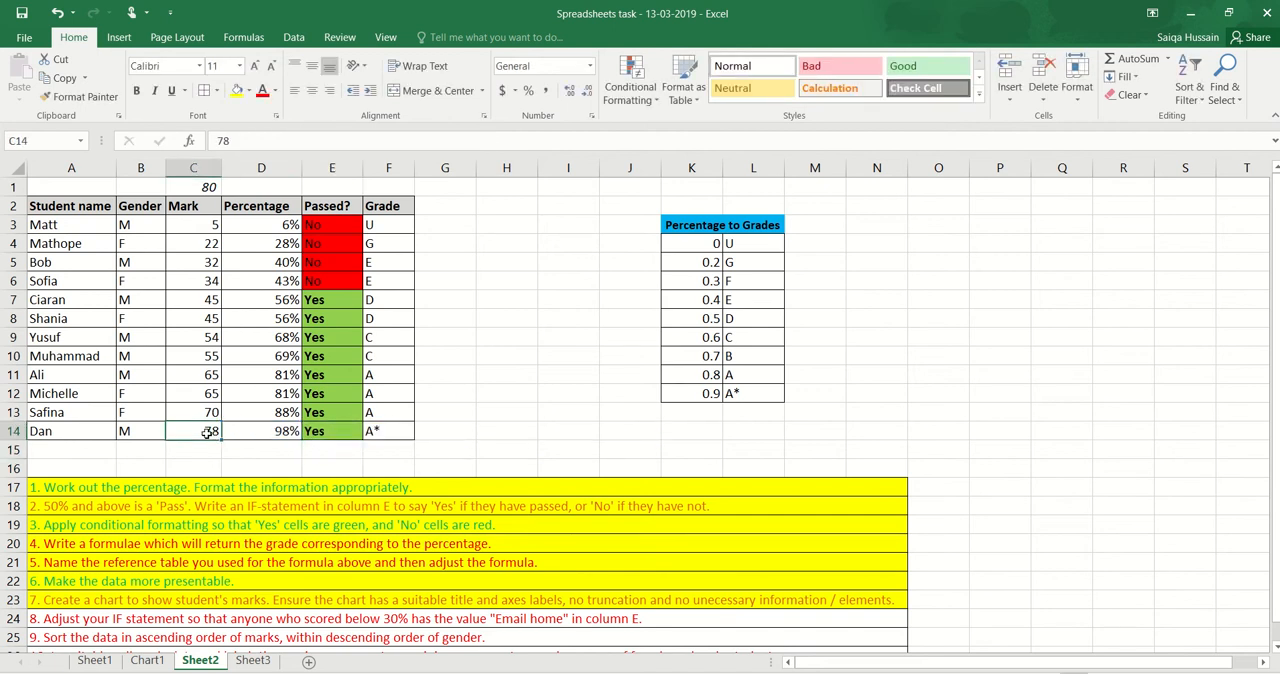
pyautogui.write('4')
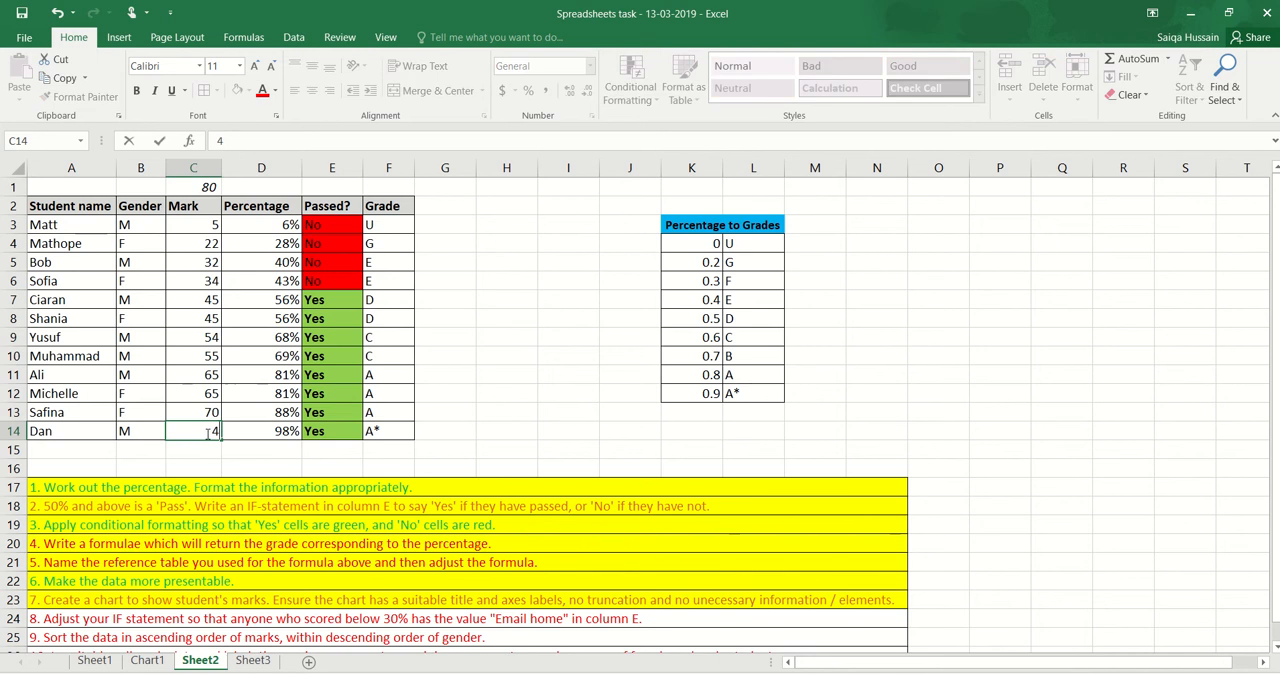
pyautogui.press('Return')
pyautogui.click(314, 430)
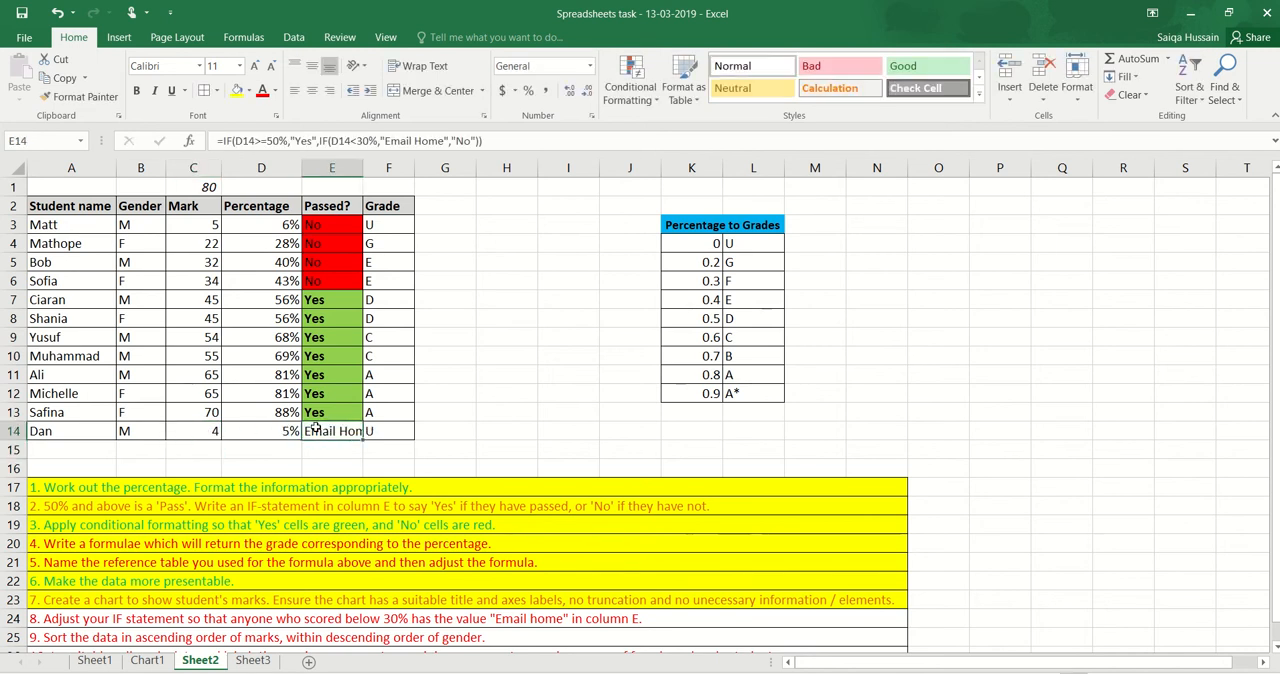
pyautogui.doubleClick(362, 167)
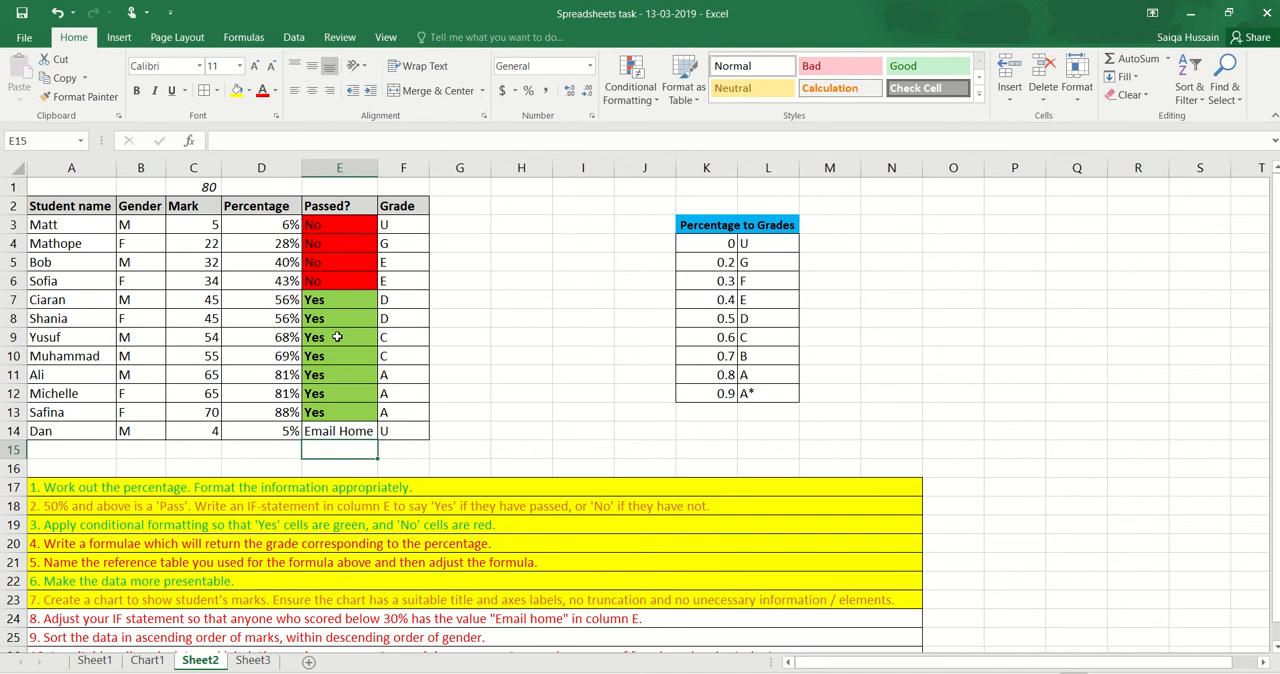
pyautogui.moveTo(345, 224); pyautogui.dragTo(341, 404)
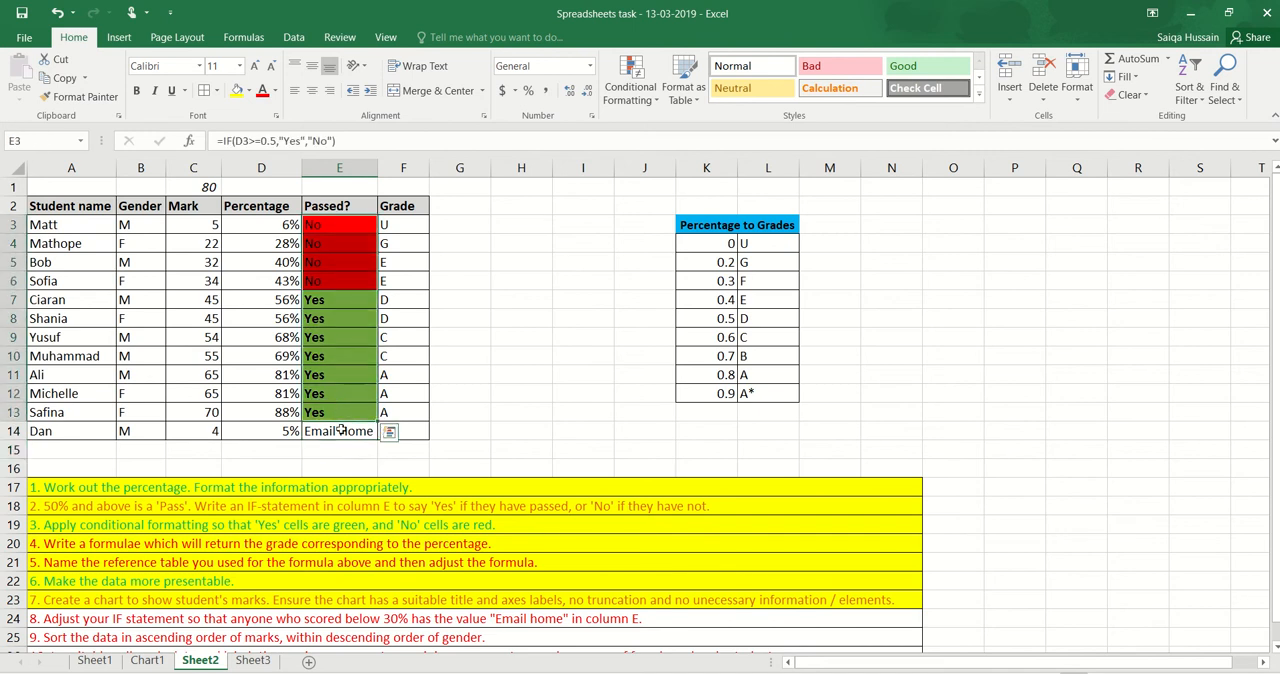
pyautogui.click(341, 431)
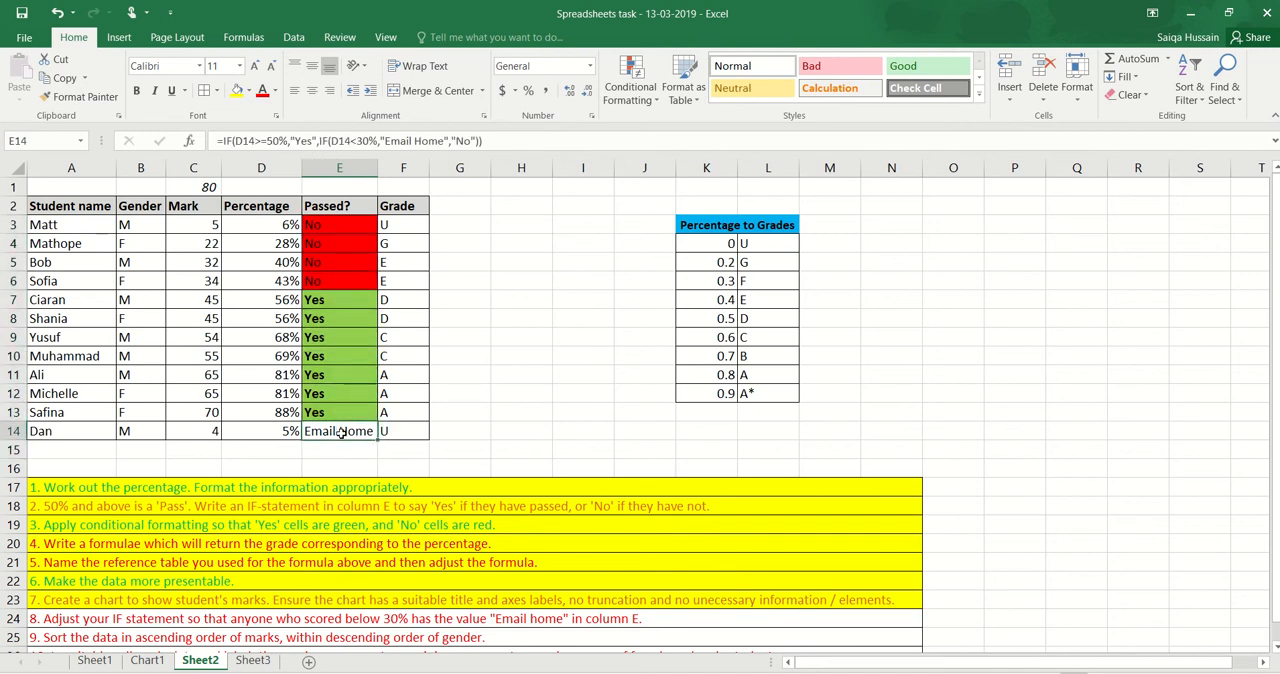
# In E13's IF formula, replace the "No" result with a nested IF that tests D13<30%
pyautogui.doubleClick(338, 411)
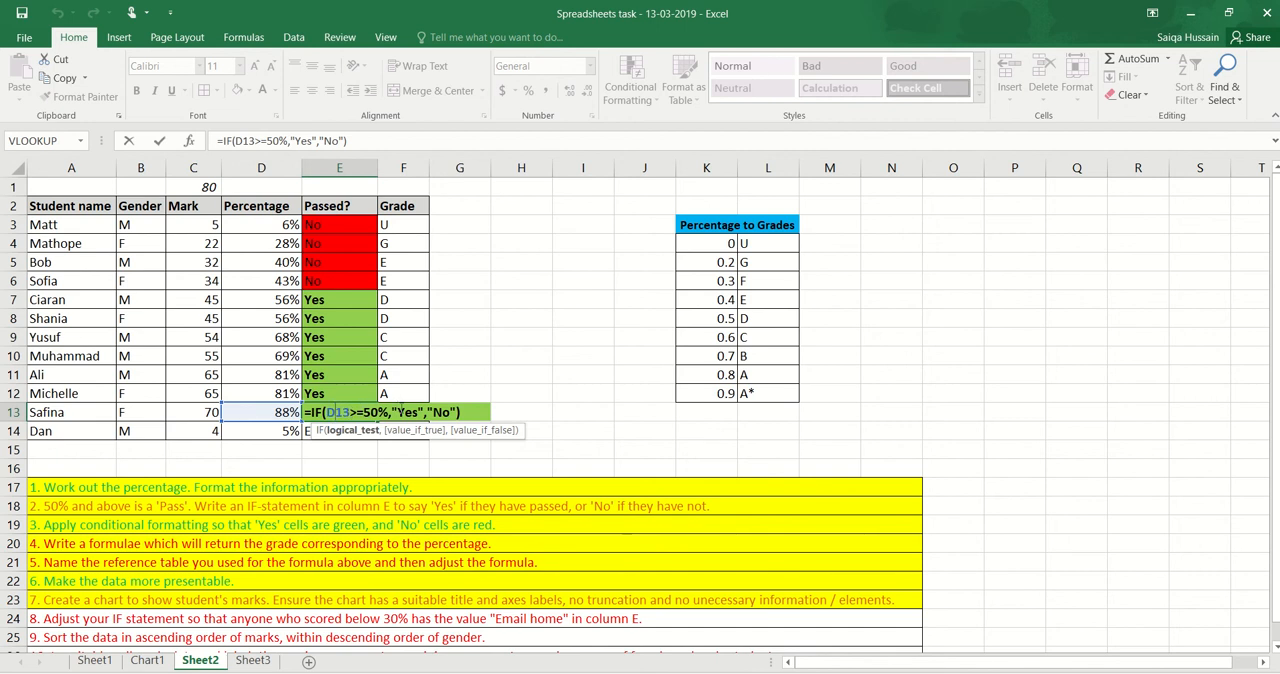
pyautogui.click(455, 412)
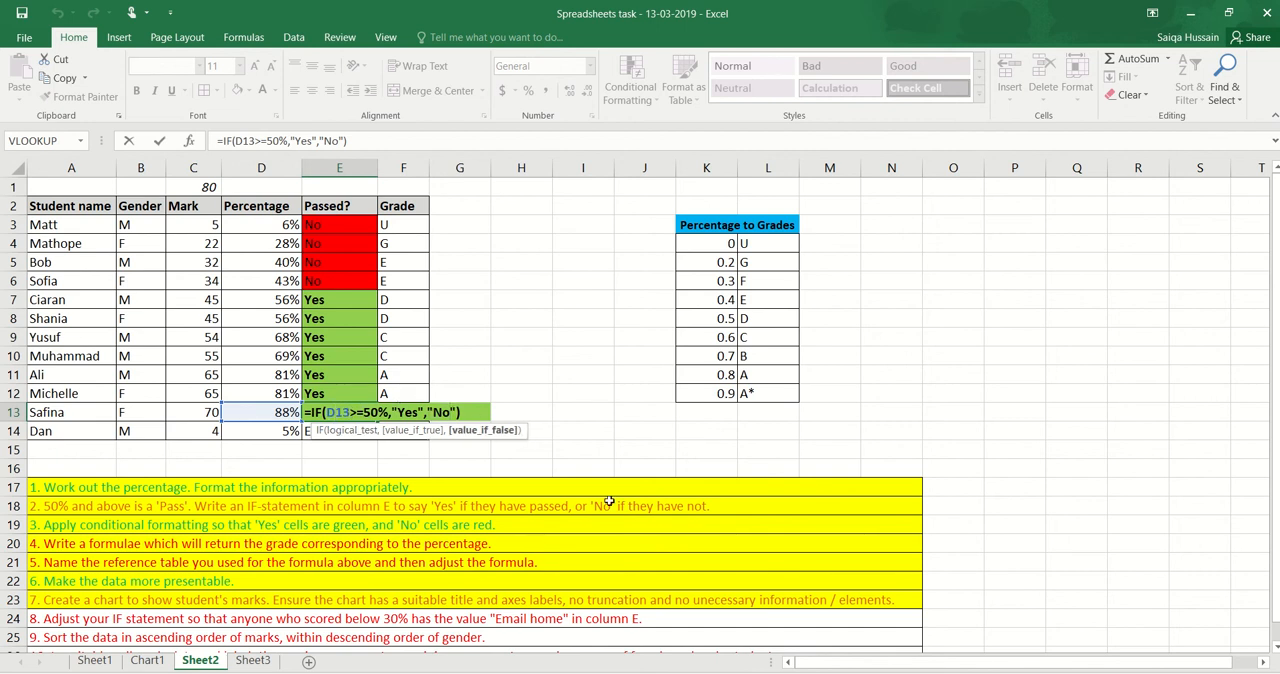
pyautogui.press('BackSpace')
pyautogui.press('BackSpace')
pyautogui.press('BackSpace')
pyautogui.press('BackSpace')
pyautogui.write('IF(')
pyautogui.click(276, 414)
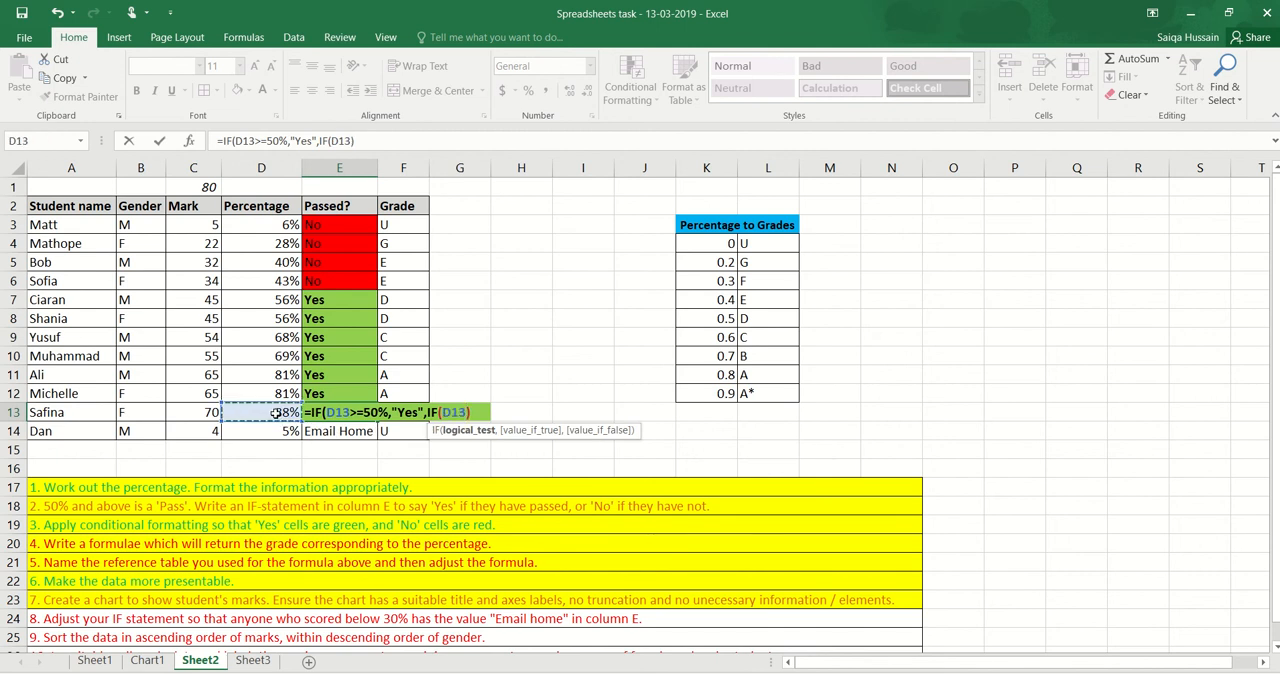
pyautogui.write('<30%)')
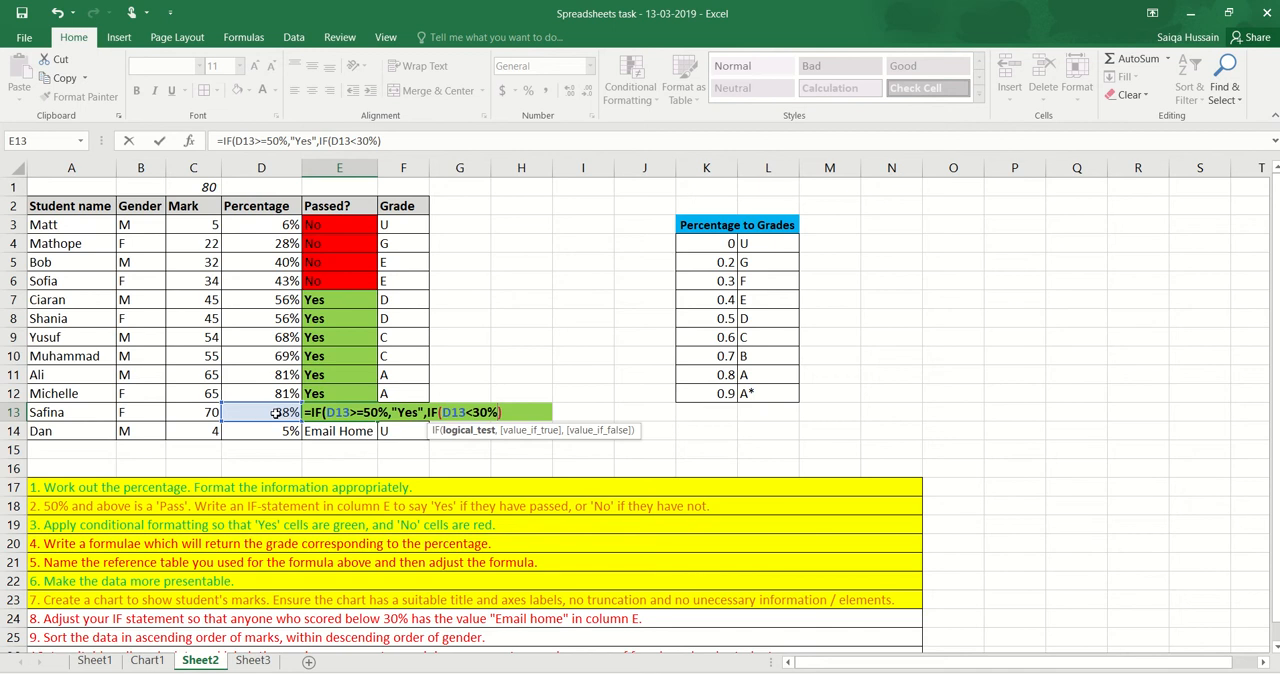
pyautogui.write(',')
pyautogui.write('"Ema')
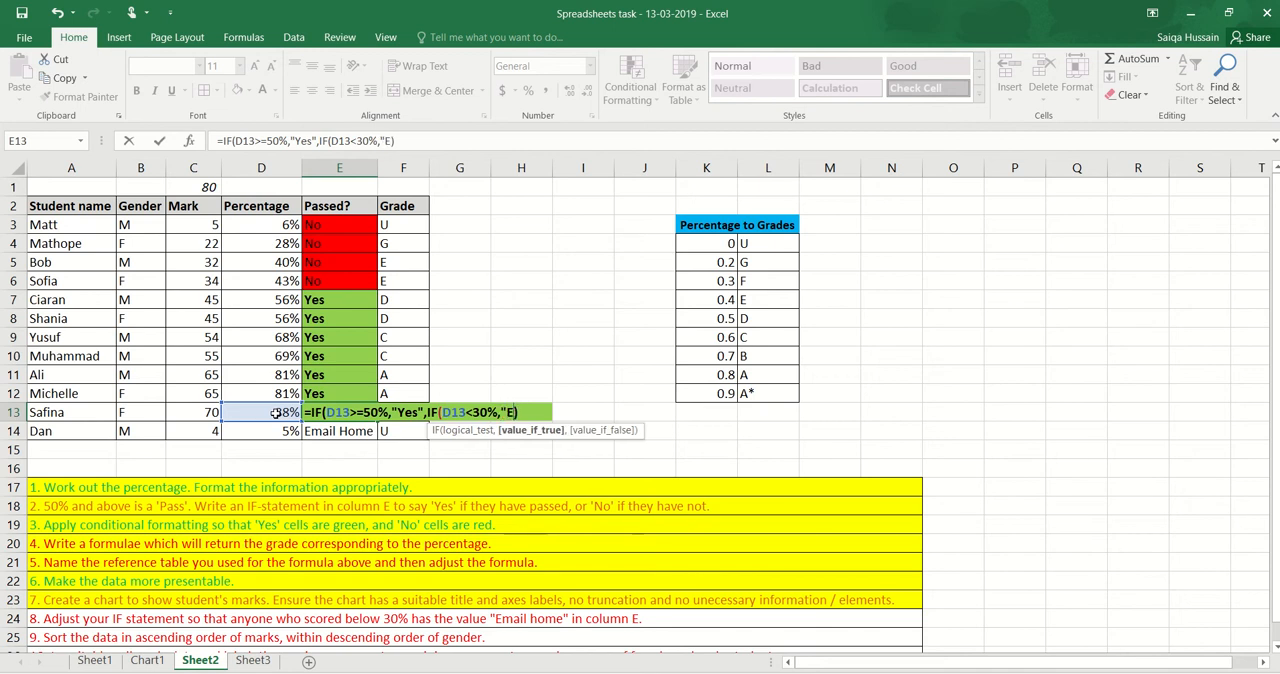
pyautogui.write('il Home')
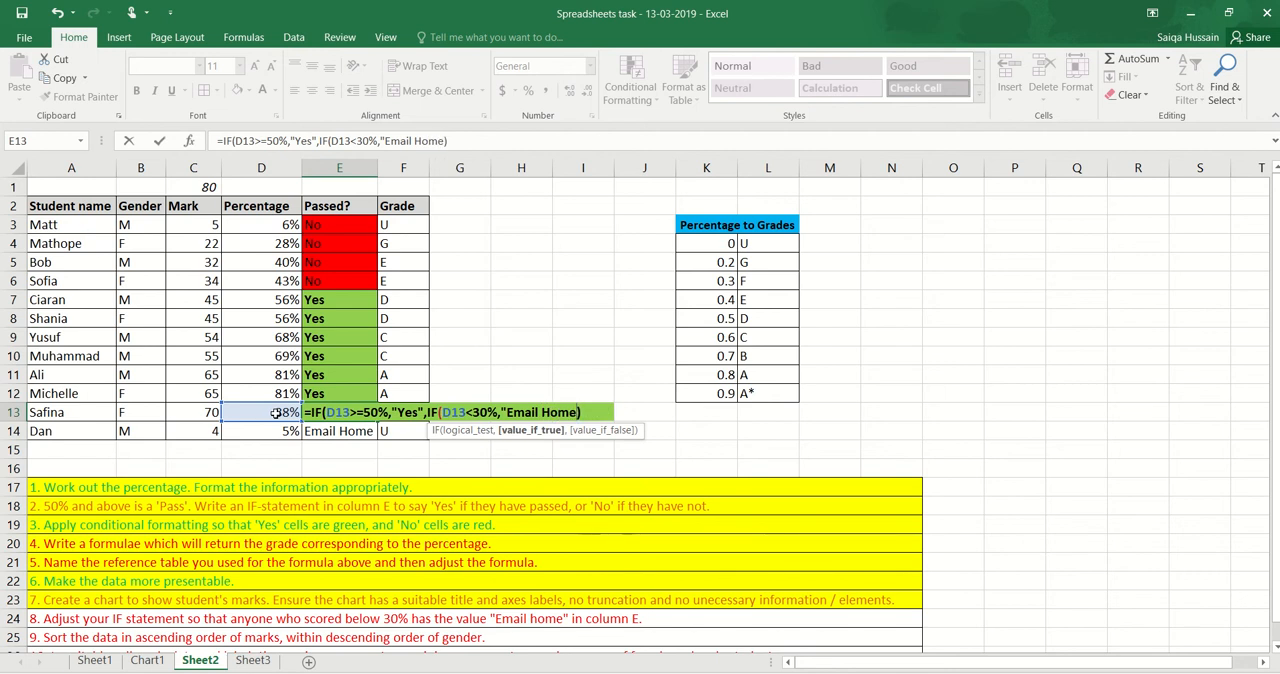
pyautogui.write('",')
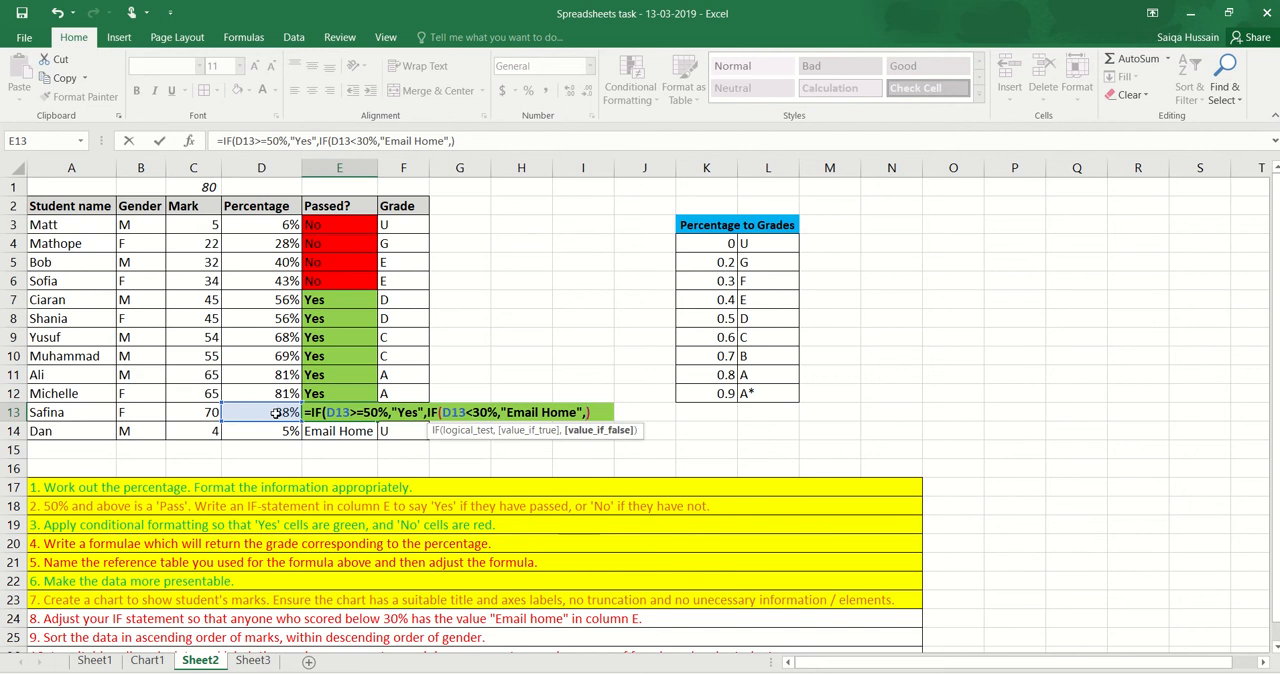
pyautogui.write('"No"')
pyautogui.write('"')
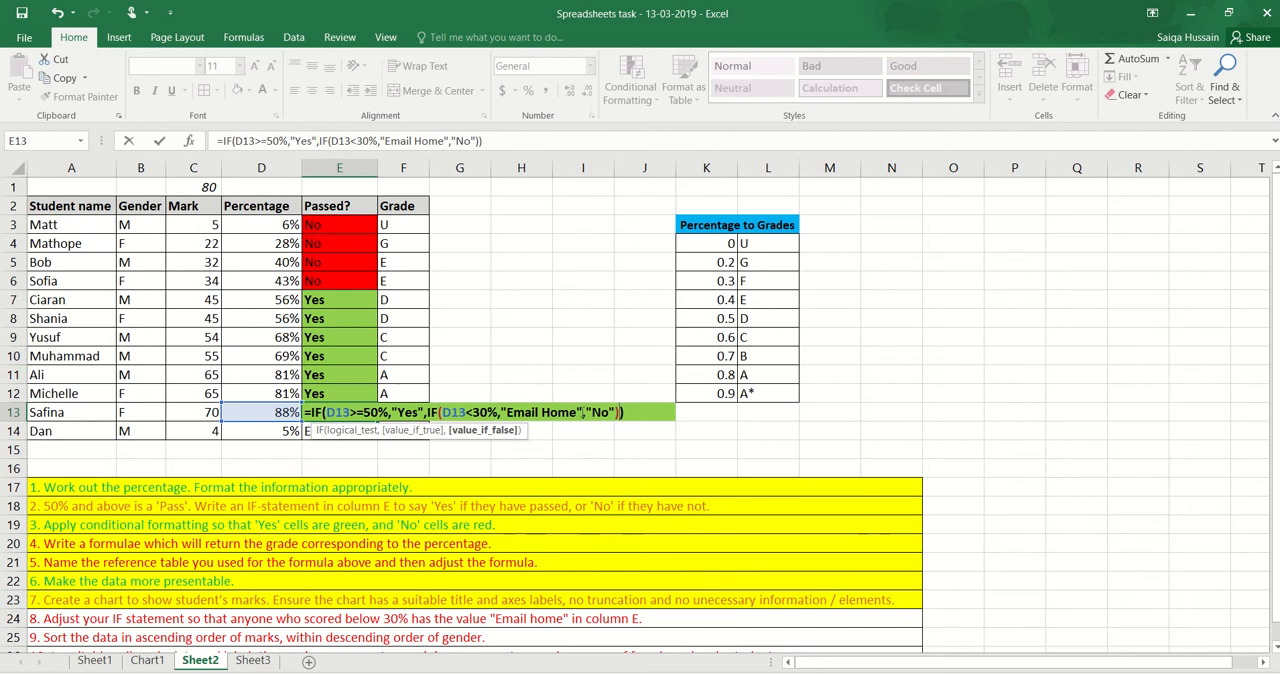
# Complete E13's nested IF to return "Email Home" when true and "No" when false, and commit it
pyautogui.press('Return')
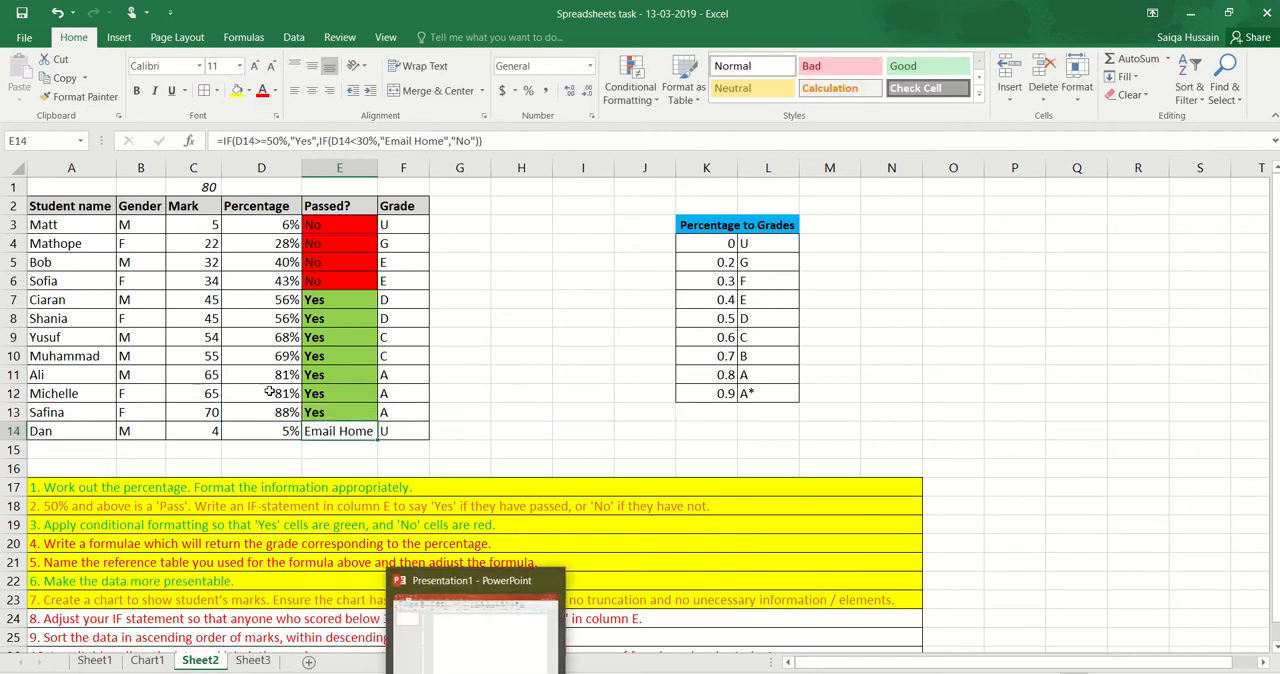
# Set the mark in C13 to 5 to test the nested IF formula in that row
pyautogui.click(207, 412)
pyautogui.write('5\\')
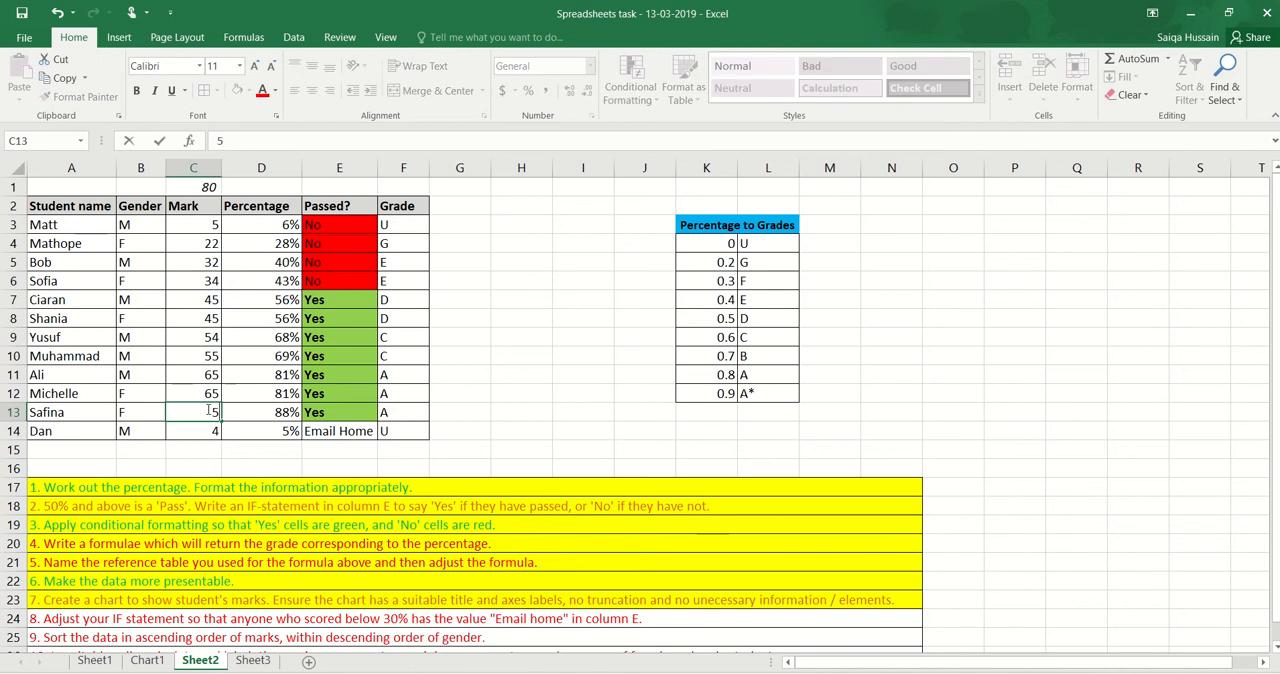
pyautogui.press('Return')
pyautogui.hotkey('ctrl', 'z')
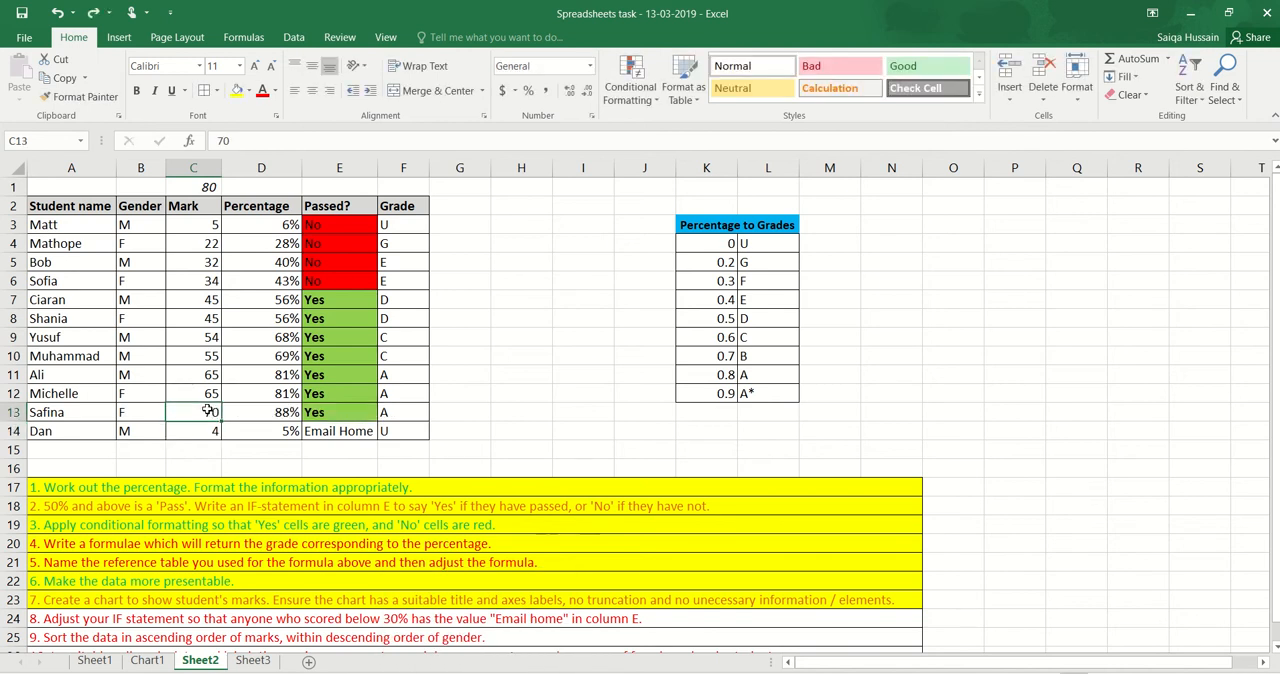
pyautogui.write('5')
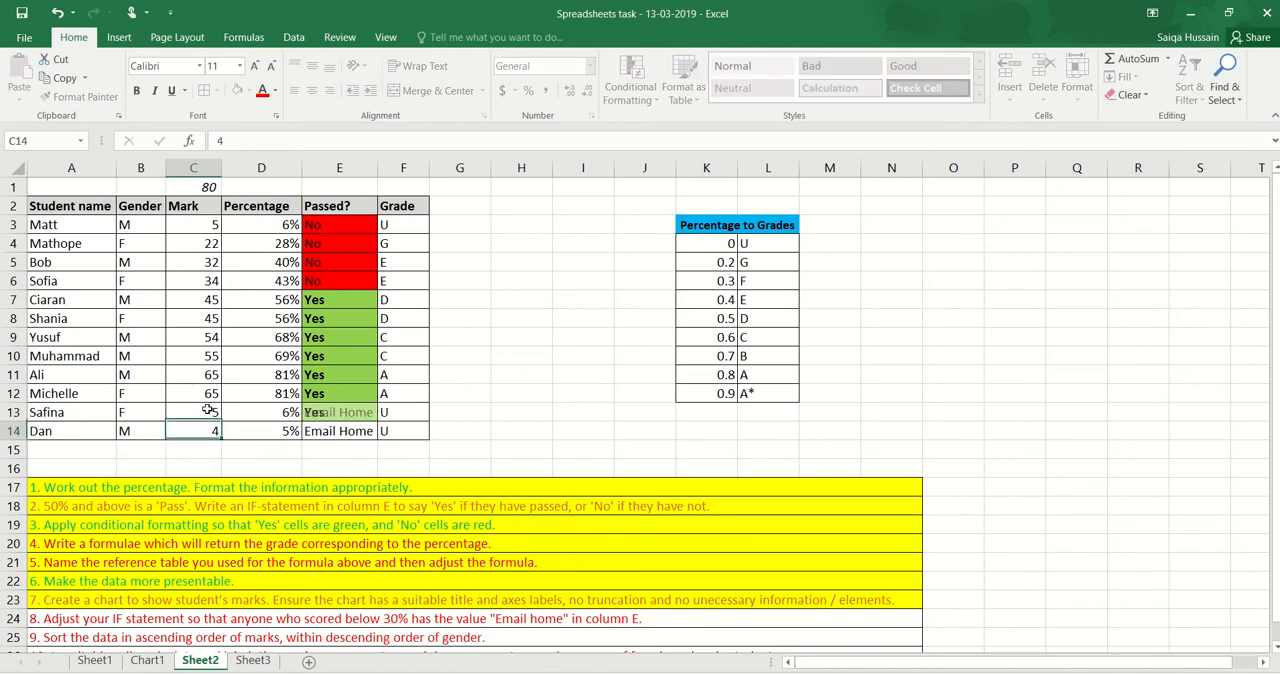
pyautogui.press('Return')
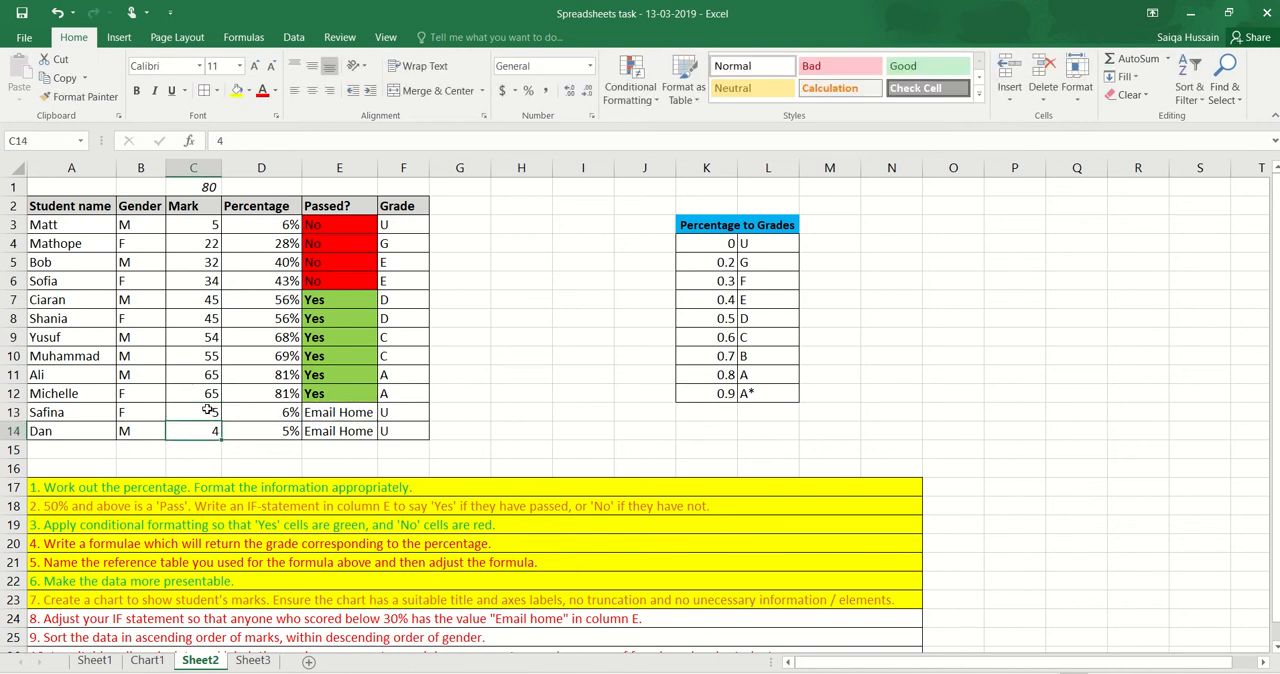
# Fill the nested IF formula from E14 upward through E3
pyautogui.click(357, 417)
pyautogui.click(360, 430)
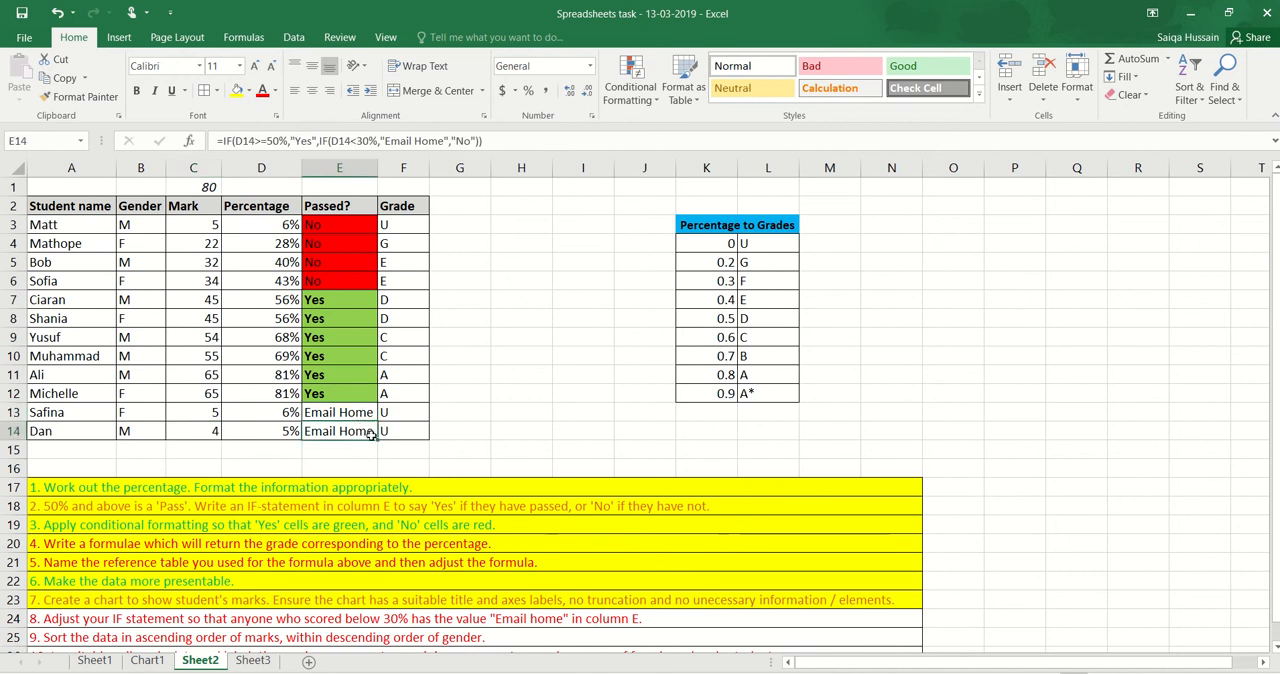
pyautogui.moveTo(377, 438); pyautogui.dragTo(356, 225)
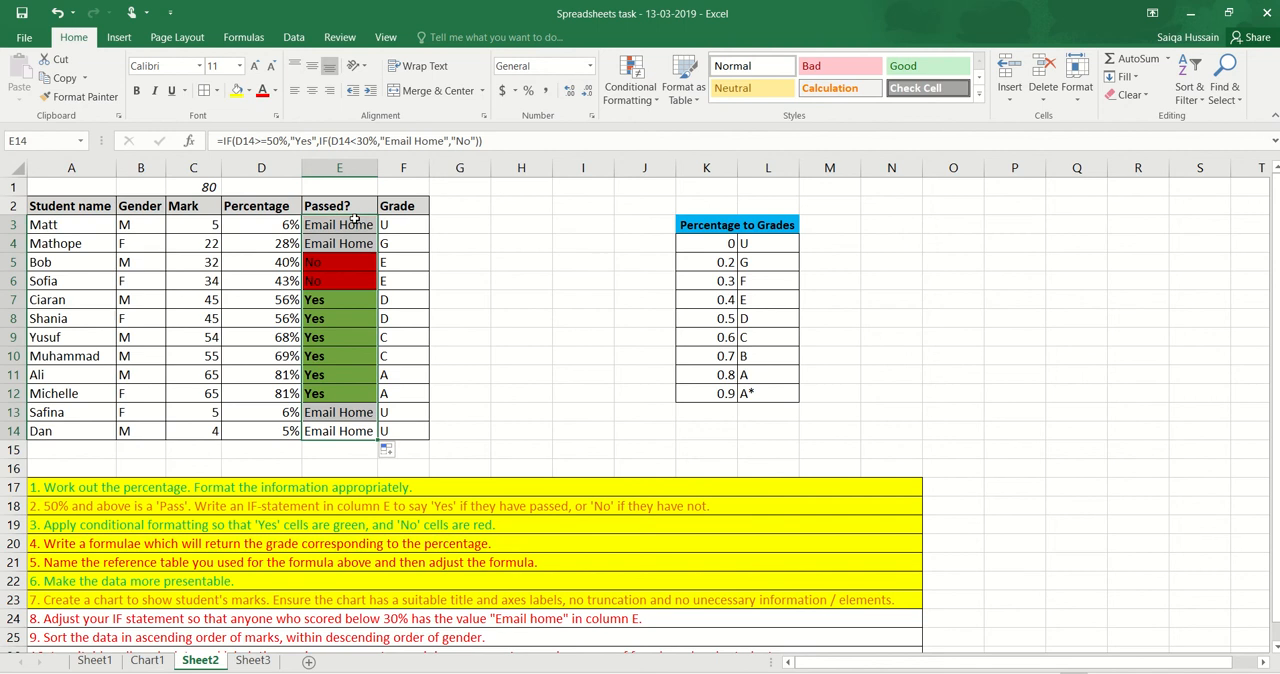
# Start a new conditional formatting rule for E3:E14 that formats only cells that contain a given value
pyautogui.click(340, 336)
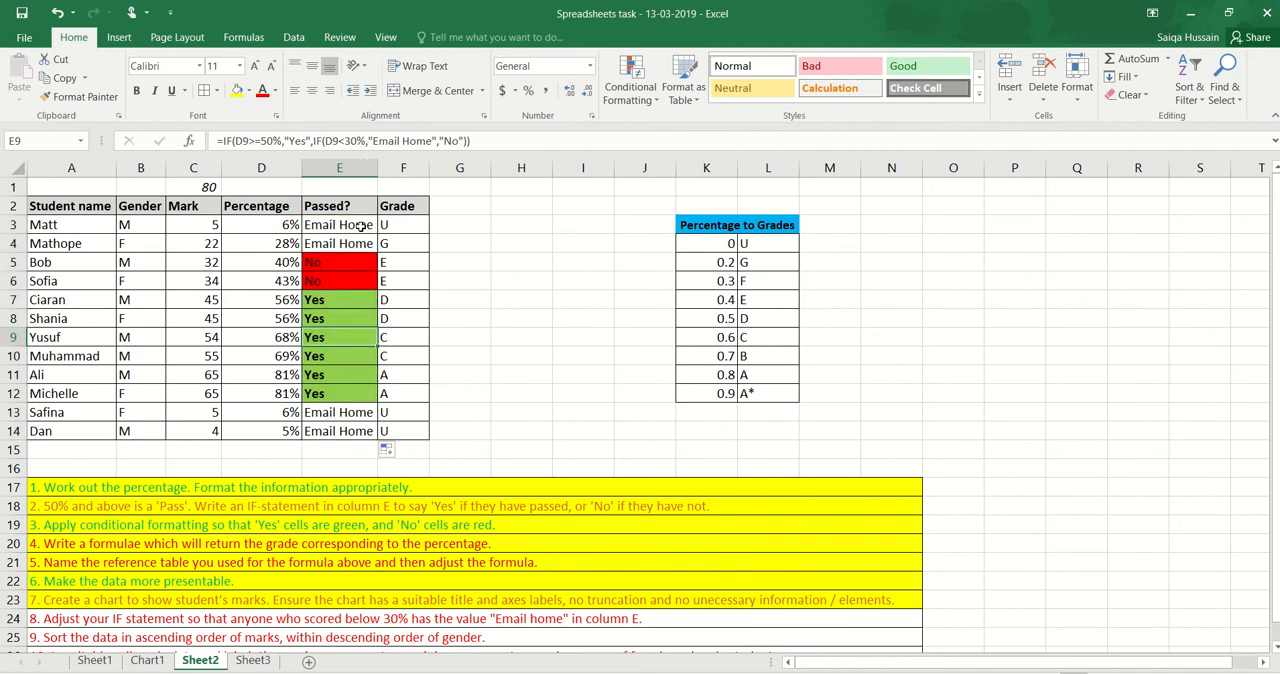
pyautogui.moveTo(360, 228); pyautogui.dragTo(349, 430)
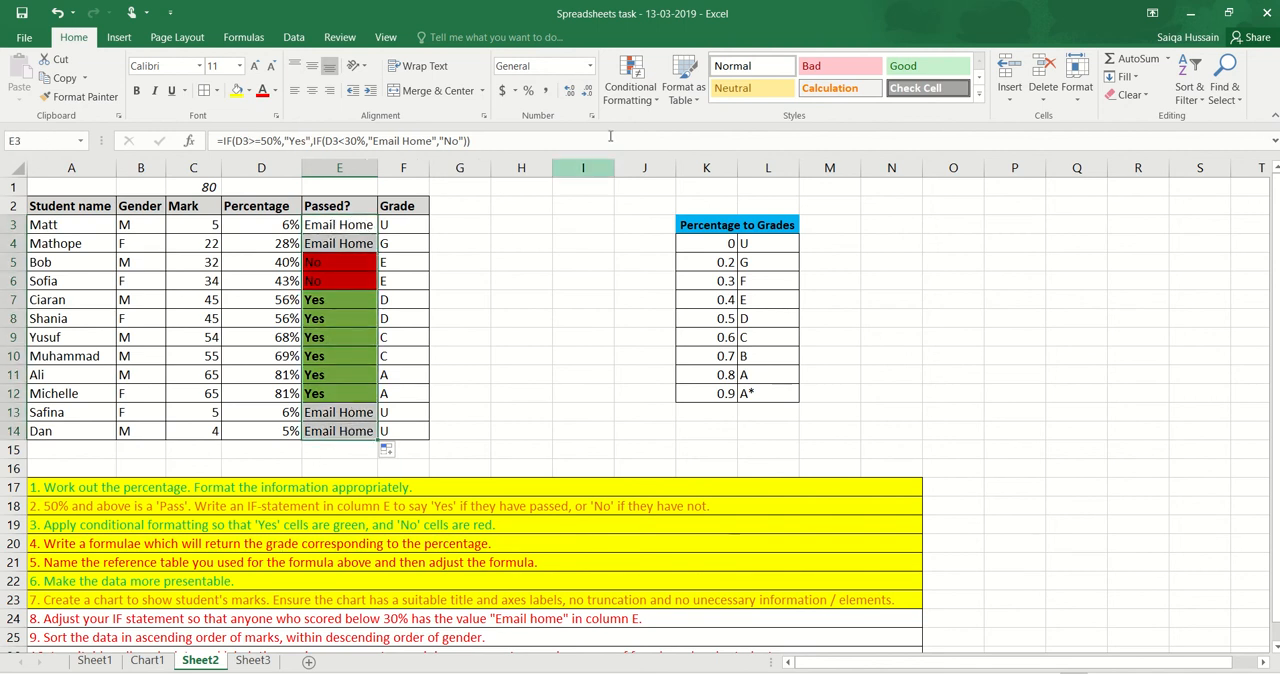
pyautogui.click(630, 88)
pyautogui.click(651, 298)
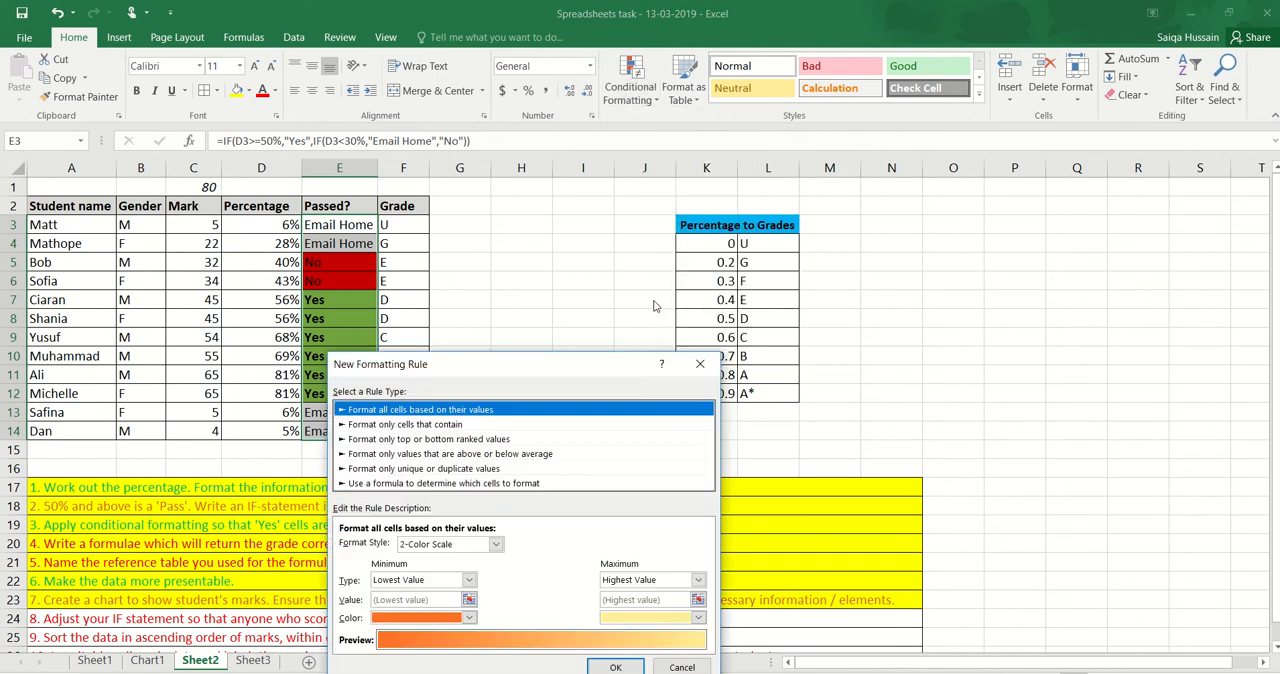
pyautogui.click(447, 427)
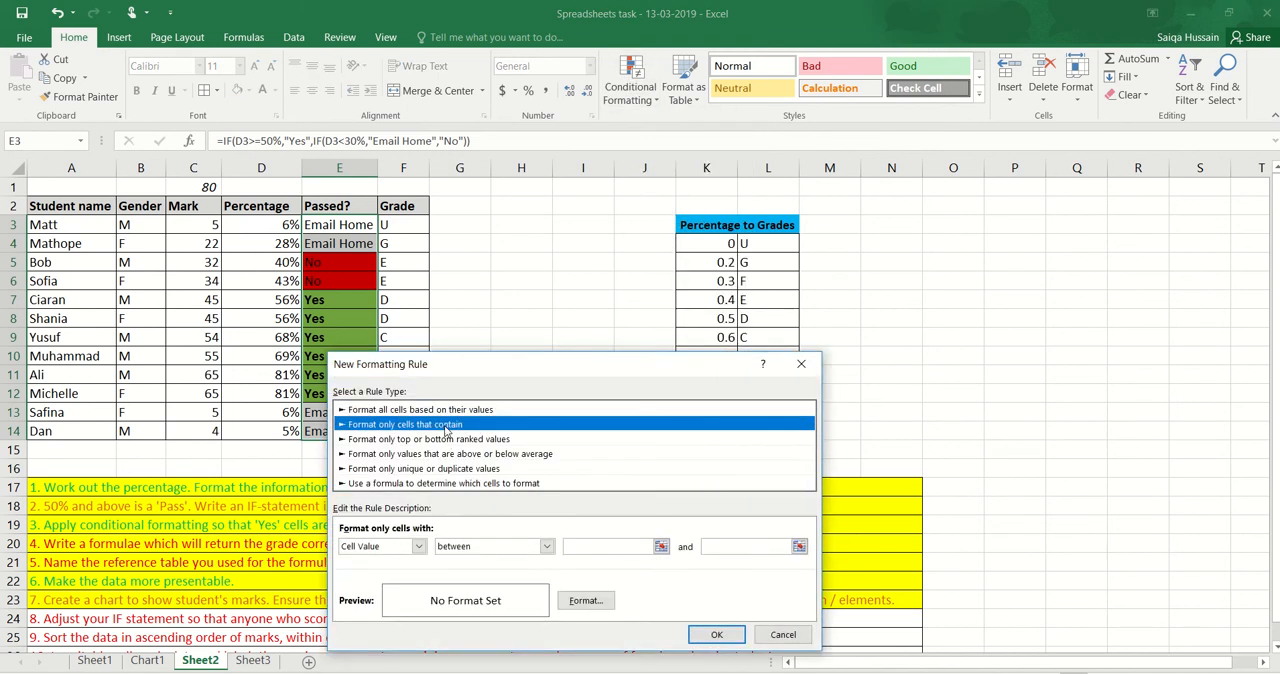
# Set the rule's condition to cell value equal to "Email home"
pyautogui.click(401, 550)
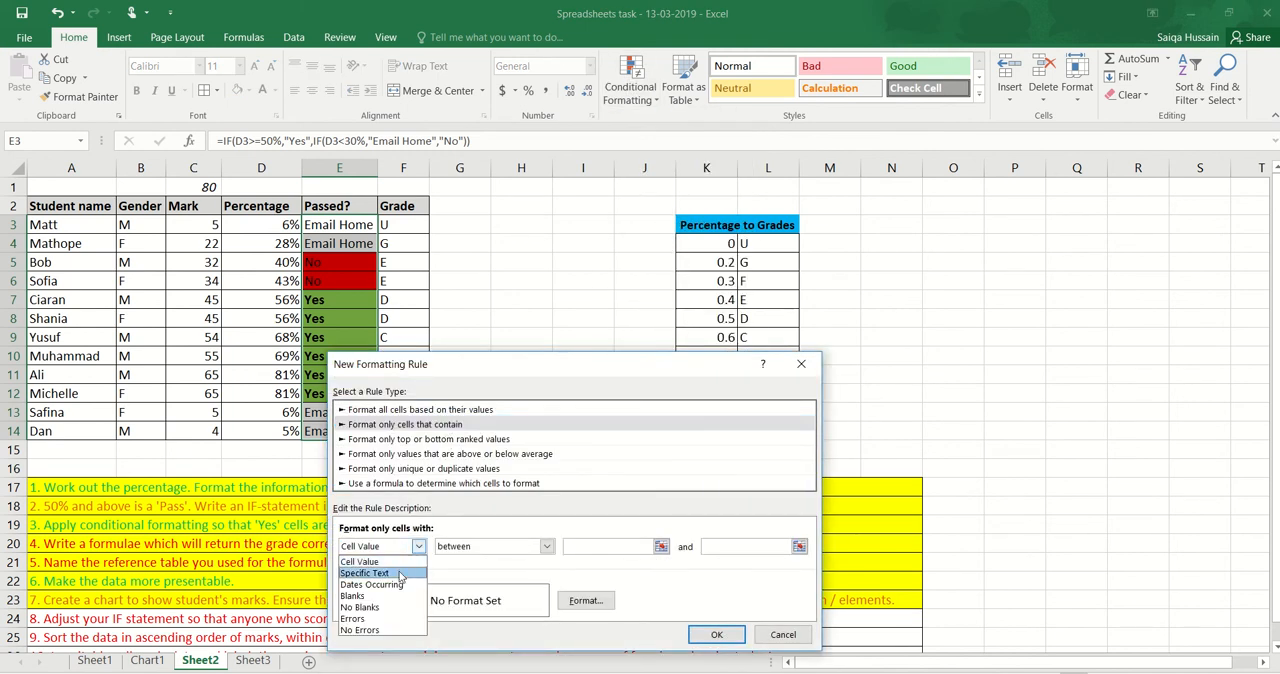
pyautogui.click(398, 561)
pyautogui.click(475, 547)
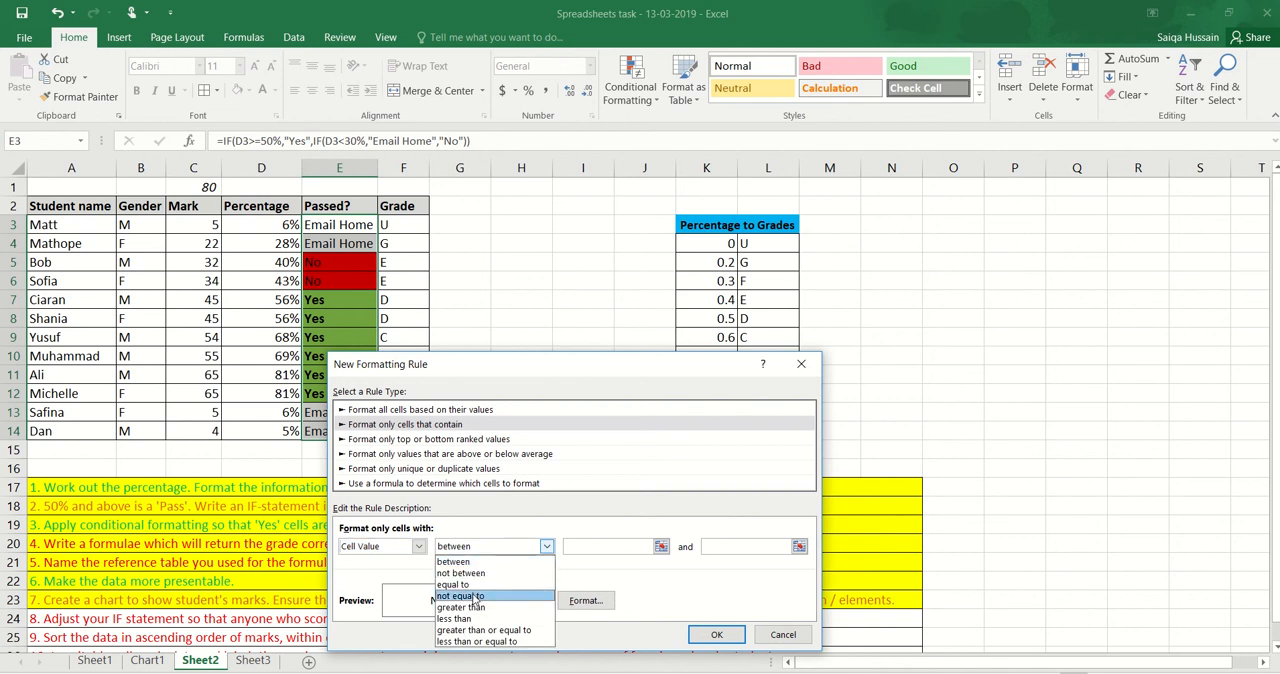
pyautogui.click(455, 584)
pyautogui.click(607, 547)
pyautogui.write('E')
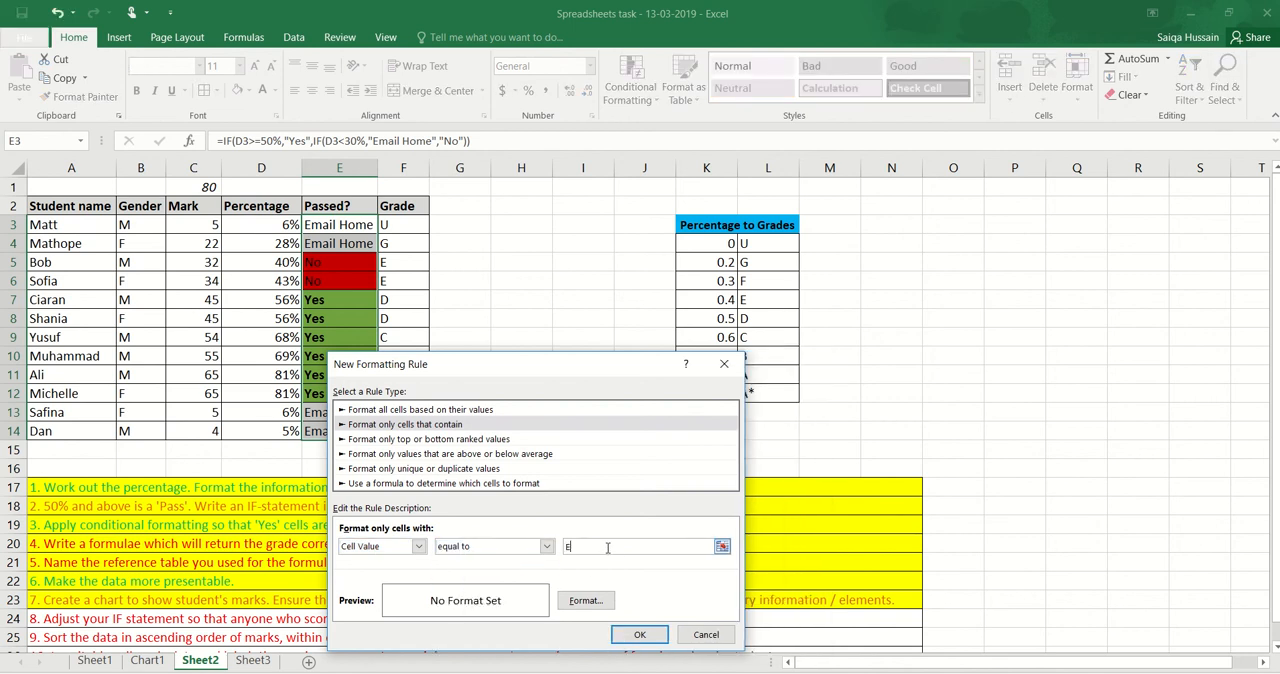
pyautogui.write('mail home')
# Give the rule an italic, purple font and apply it to the Passed? cells
pyautogui.click(590, 604)
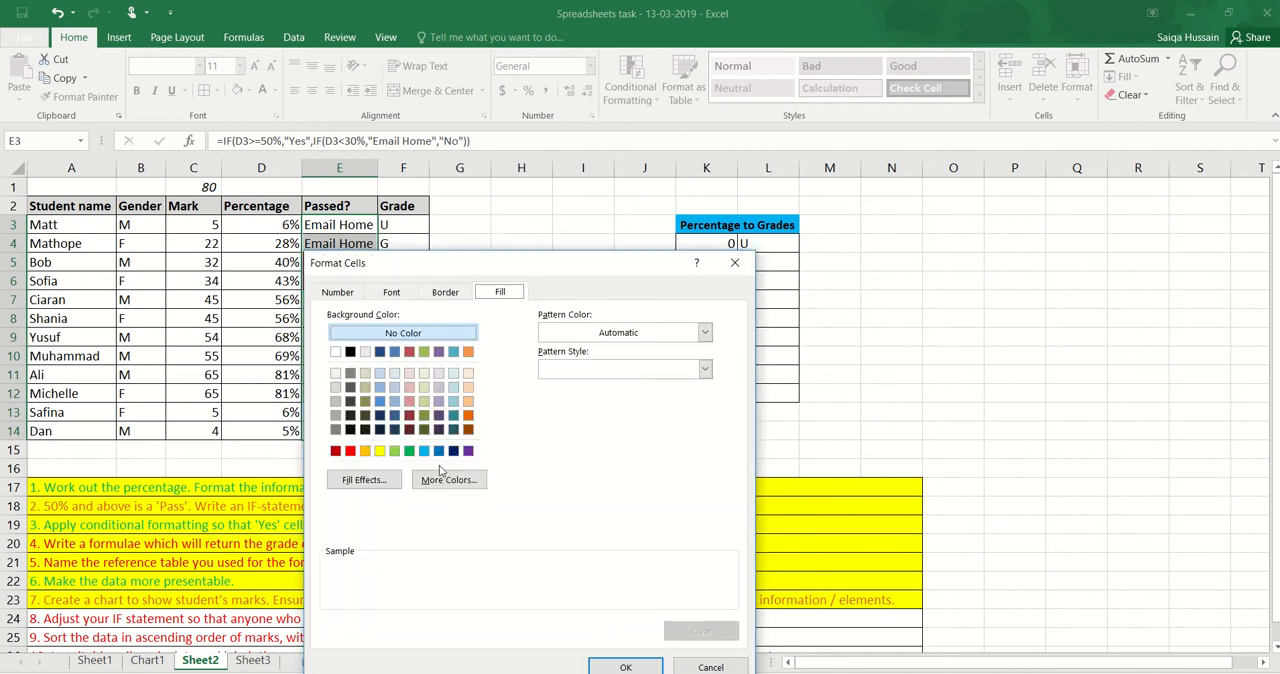
pyautogui.click(390, 296)
pyautogui.click(525, 359)
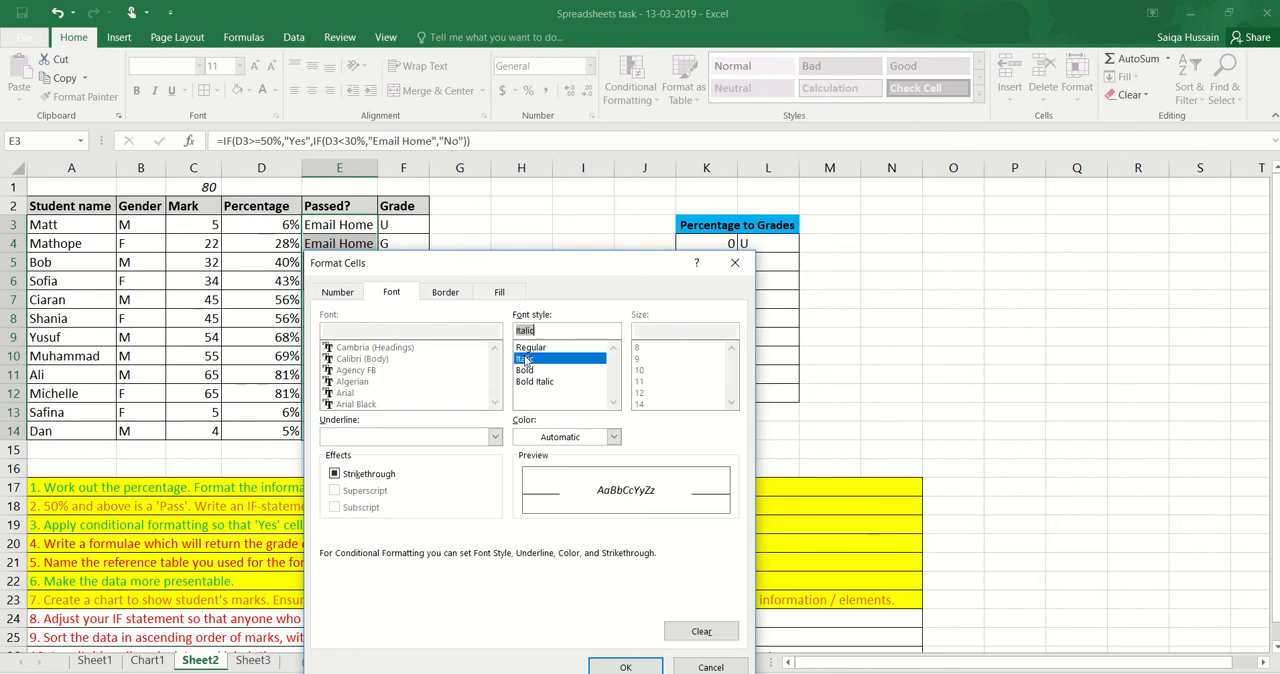
pyautogui.click(562, 438)
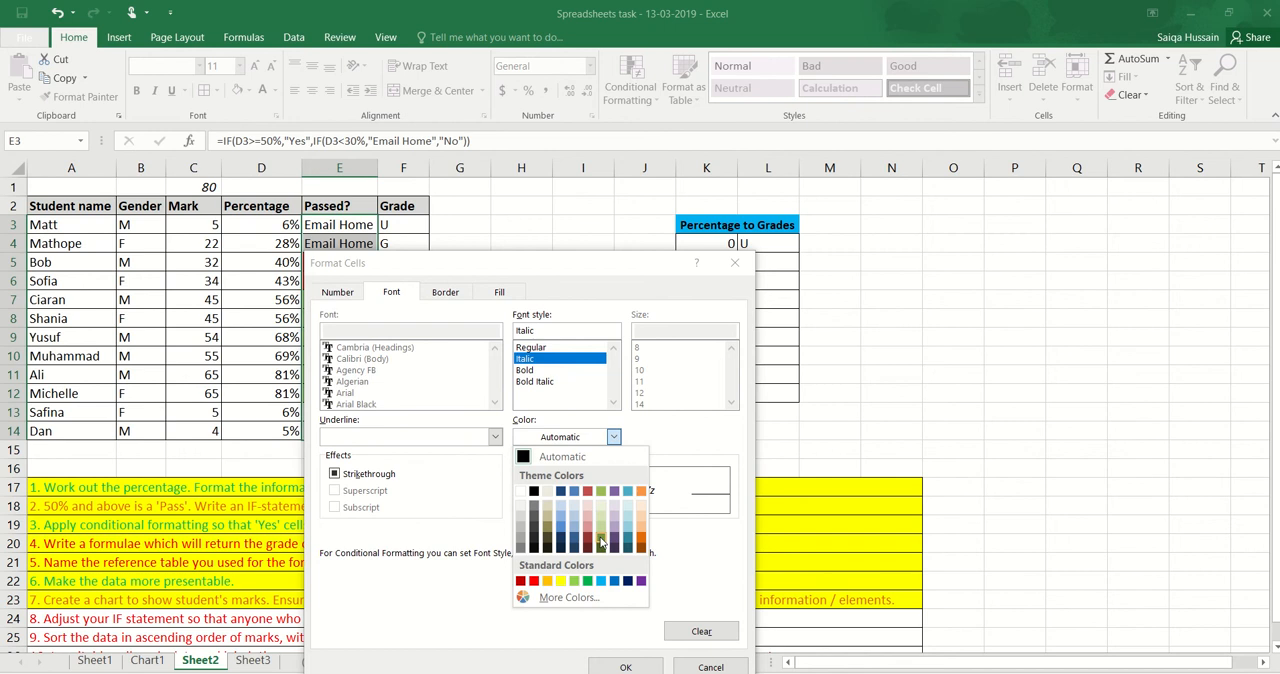
pyautogui.click(640, 581)
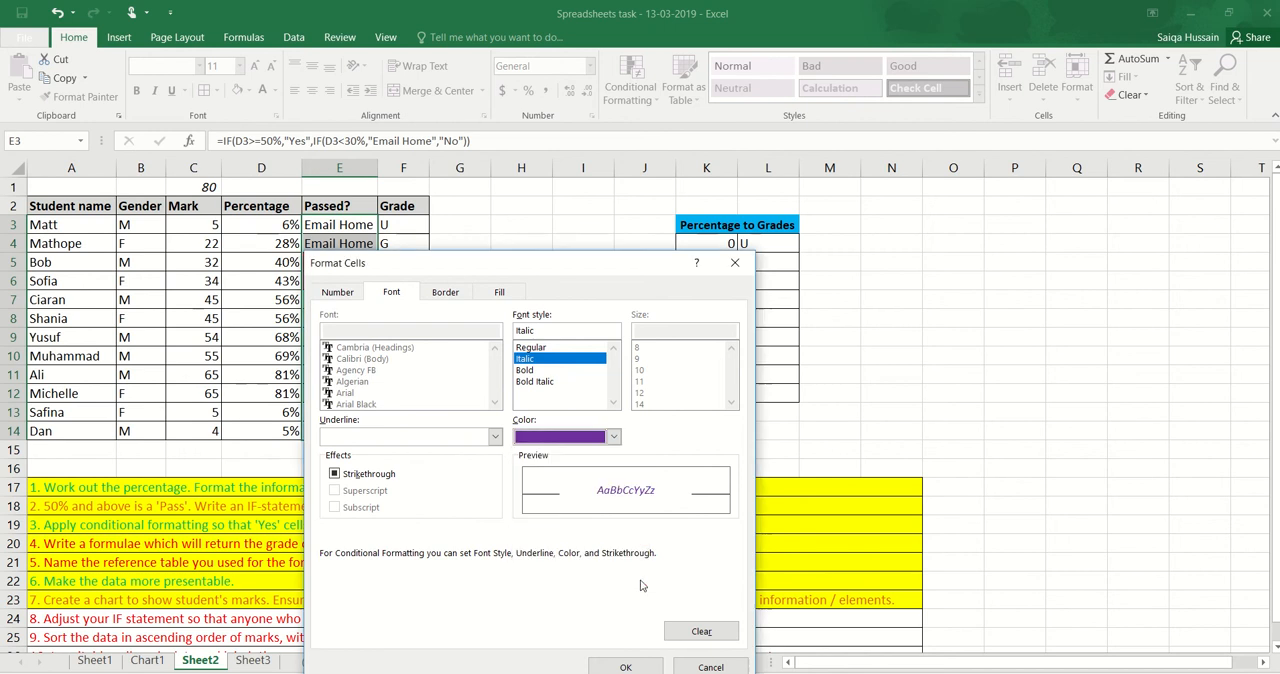
pyautogui.click(642, 668)
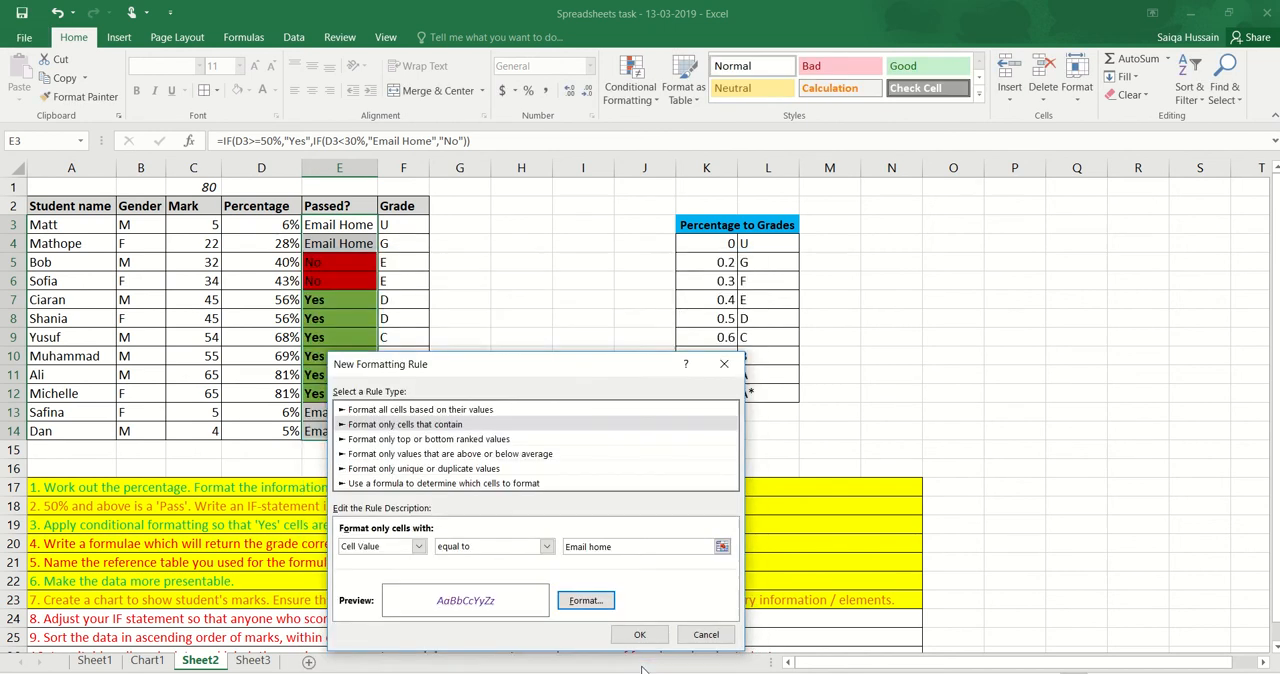
pyautogui.click(646, 633)
pyautogui.click(458, 390)
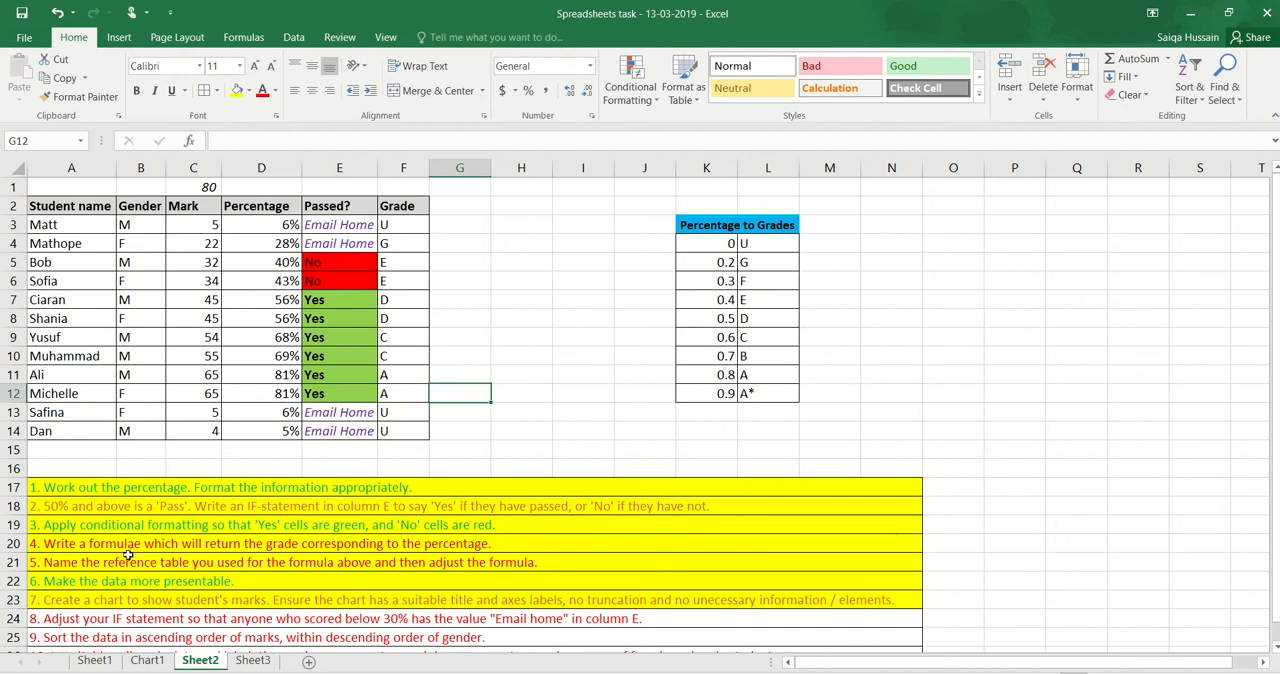
# Fill task 8's row (A24) with yellow to mark it as done
pyautogui.click(44, 619)
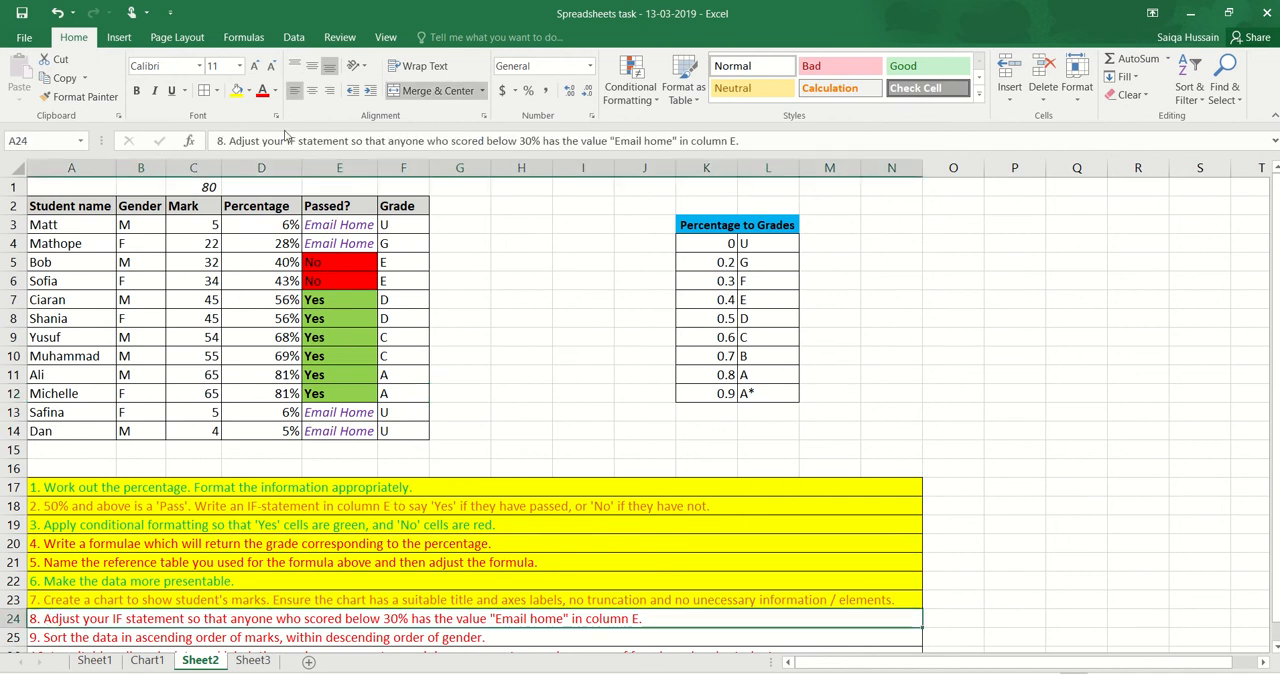
pyautogui.click(237, 90)
pyautogui.scroll(-1, 363, 329)
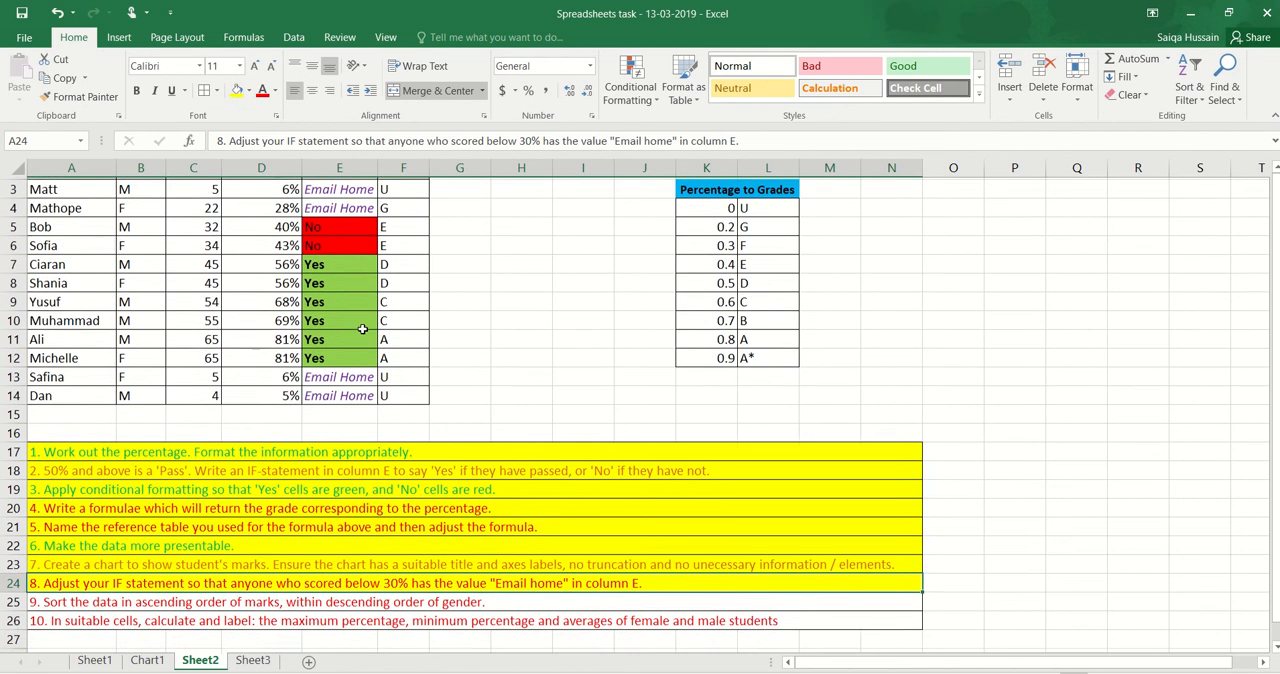
# For task 9, select the student table A2:F14 including its headers and open the custom Sort settings
pyautogui.moveTo(702, 6)
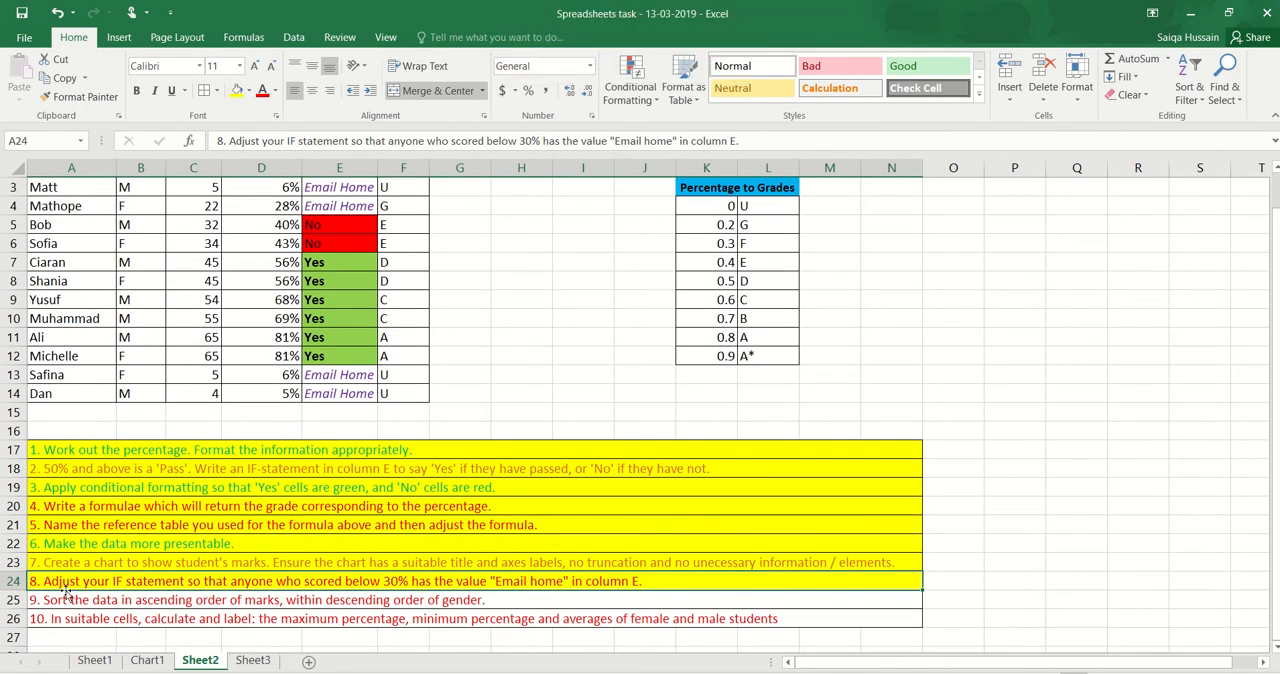
pyautogui.click(35, 605)
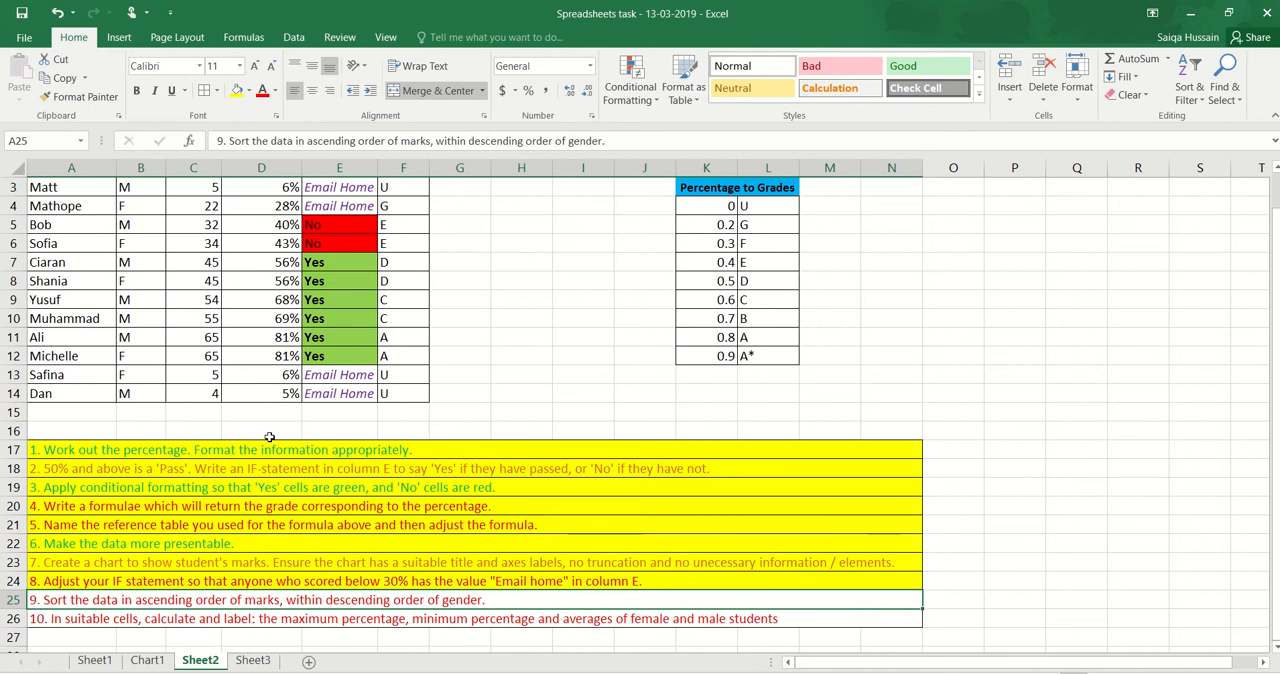
pyautogui.scroll(1, 269, 437)
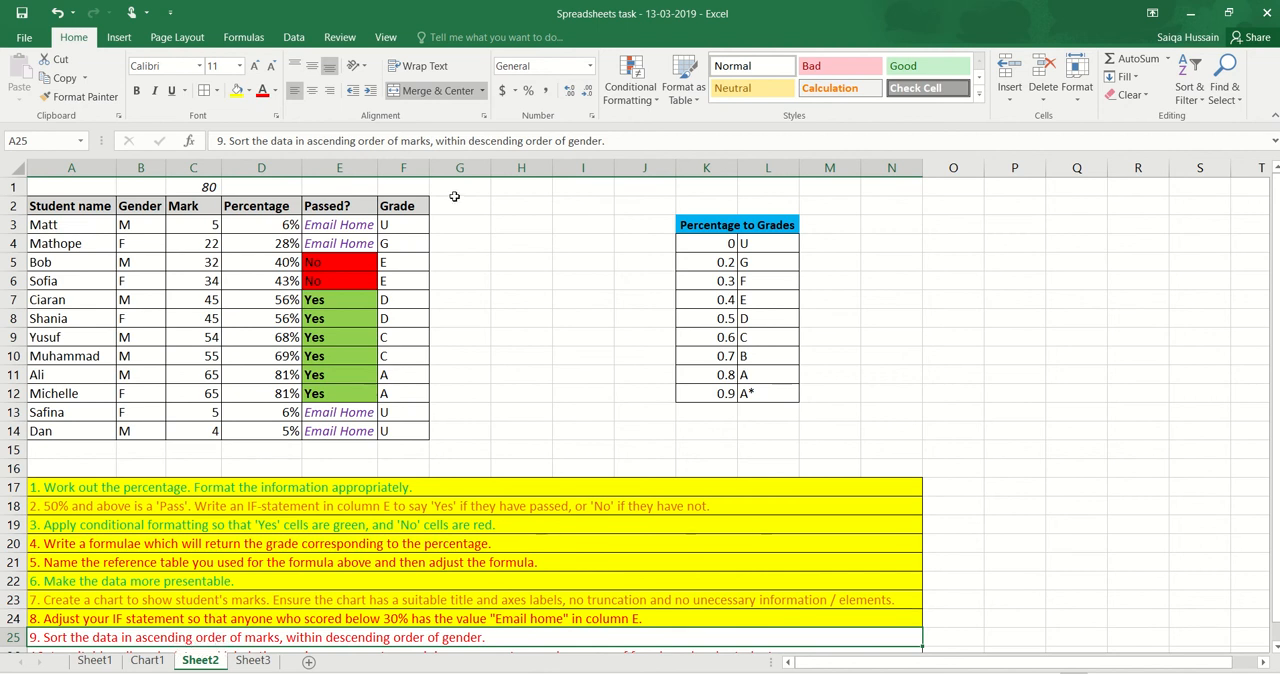
pyautogui.click(297, 39)
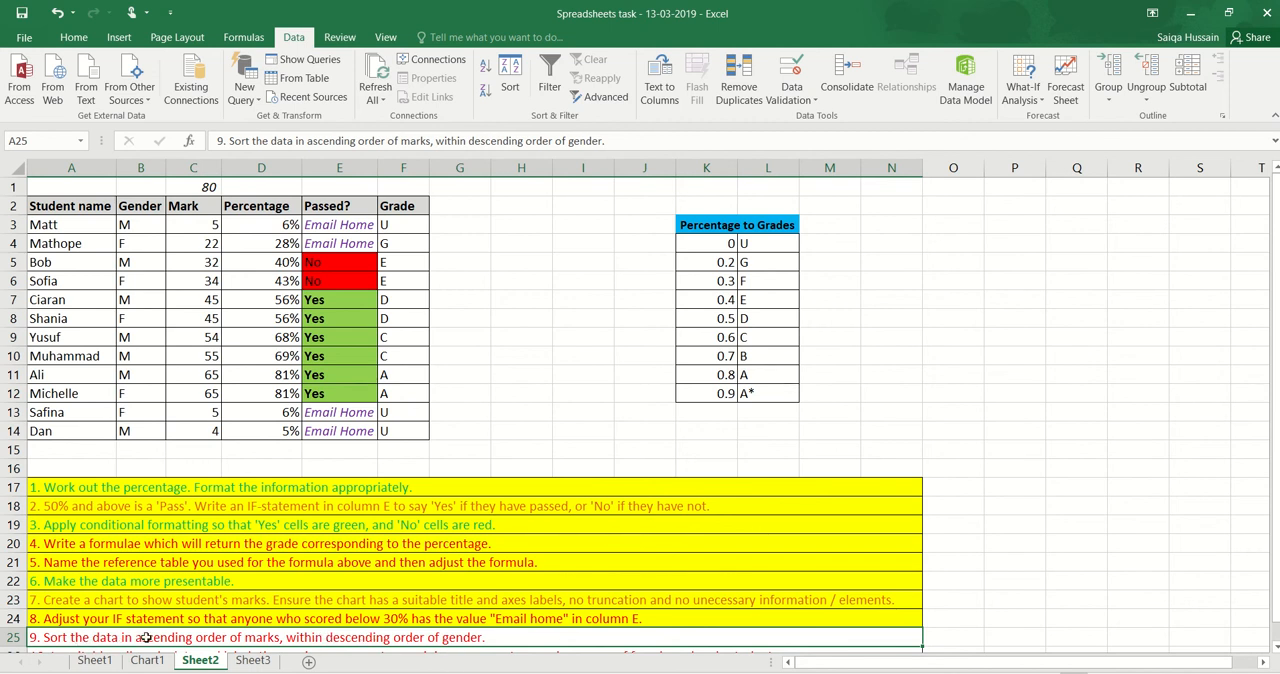
pyautogui.moveTo(214, 208); pyautogui.dragTo(179, 428)
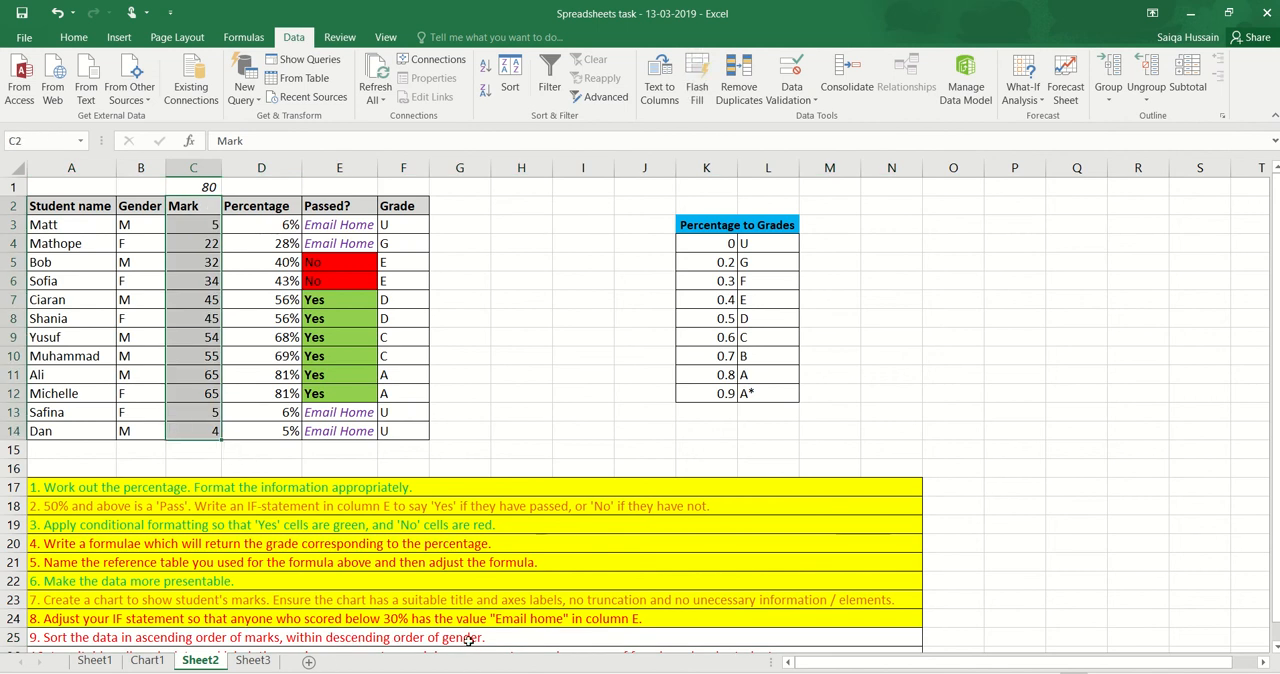
pyautogui.click(127, 245)
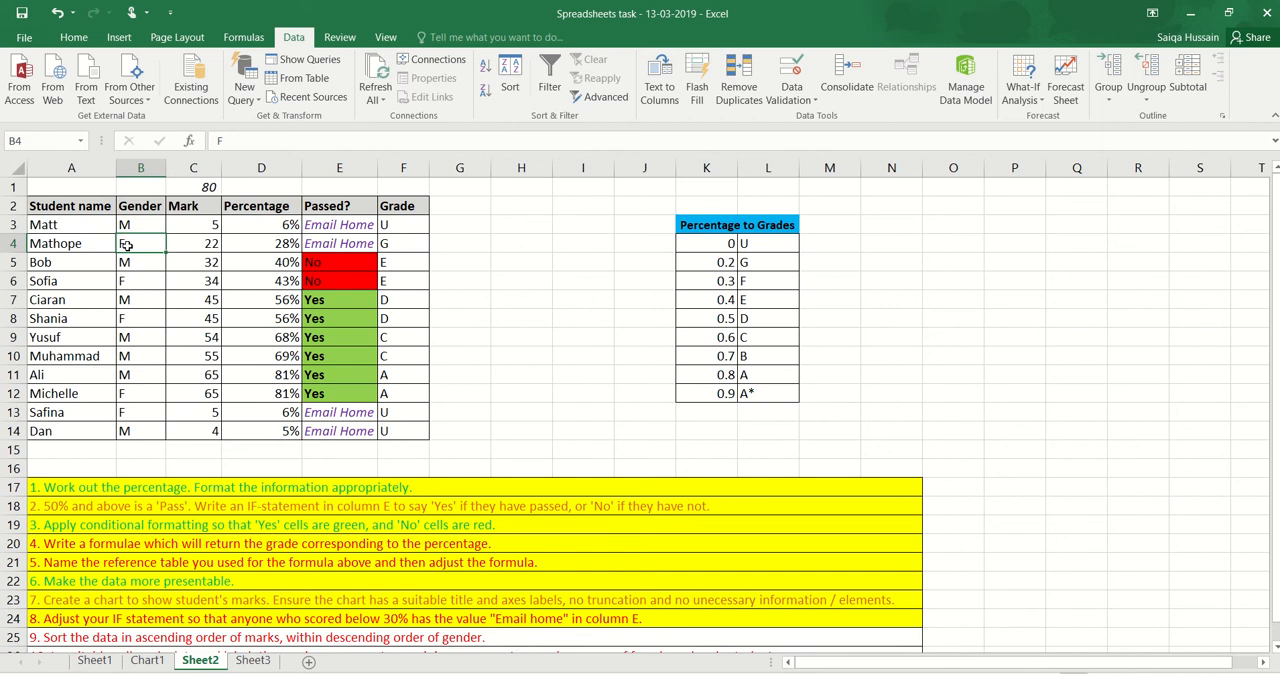
pyautogui.moveTo(95, 207); pyautogui.dragTo(398, 430)
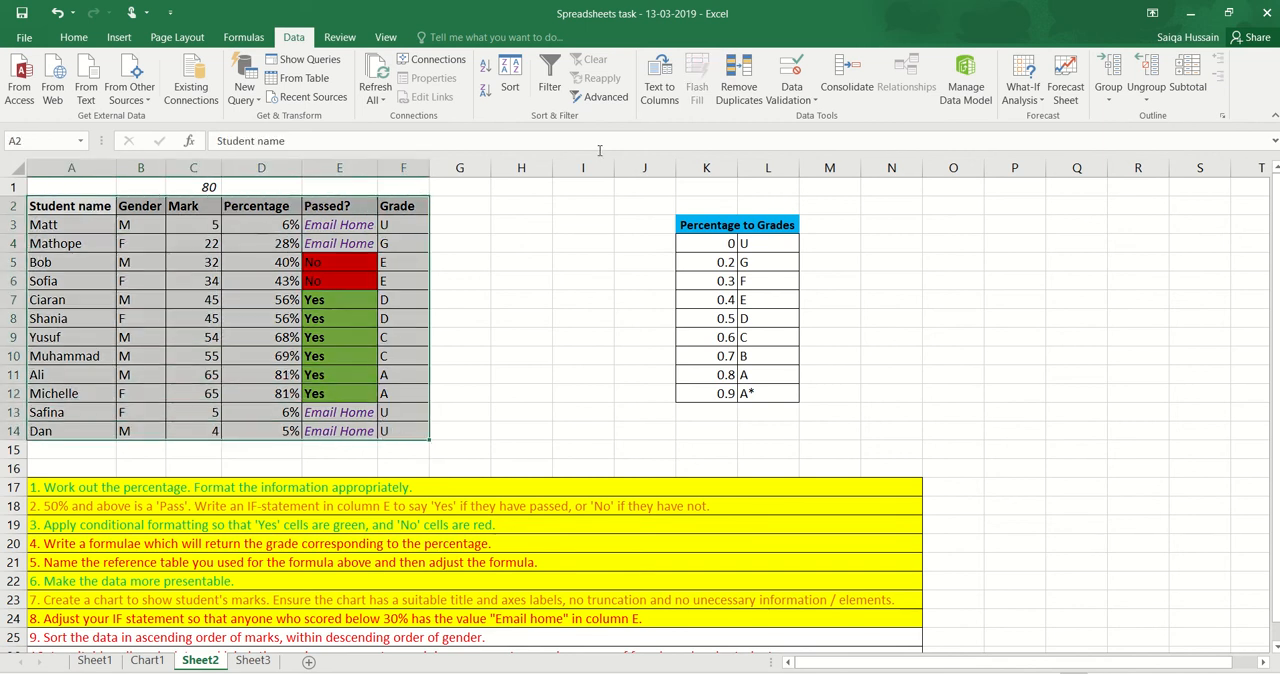
pyautogui.click(511, 77)
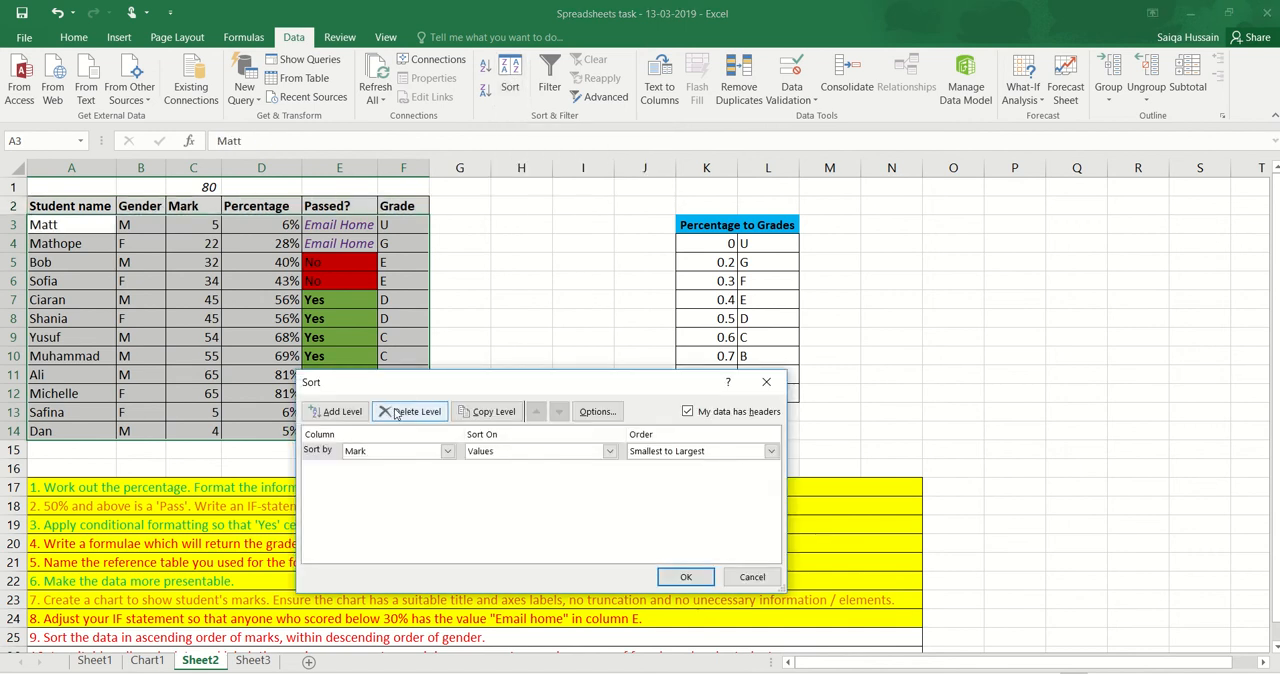
# Set the first sort level to Gender, on values, in Z to A order
pyautogui.click(400, 452)
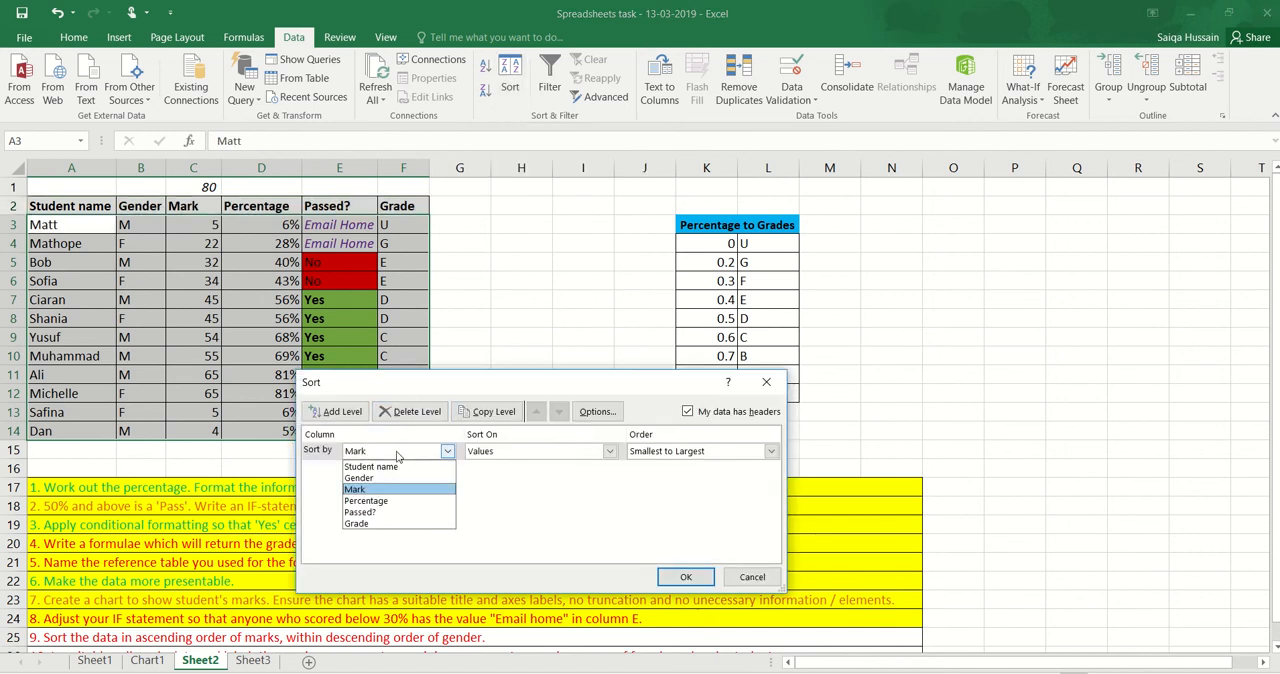
pyautogui.click(401, 480)
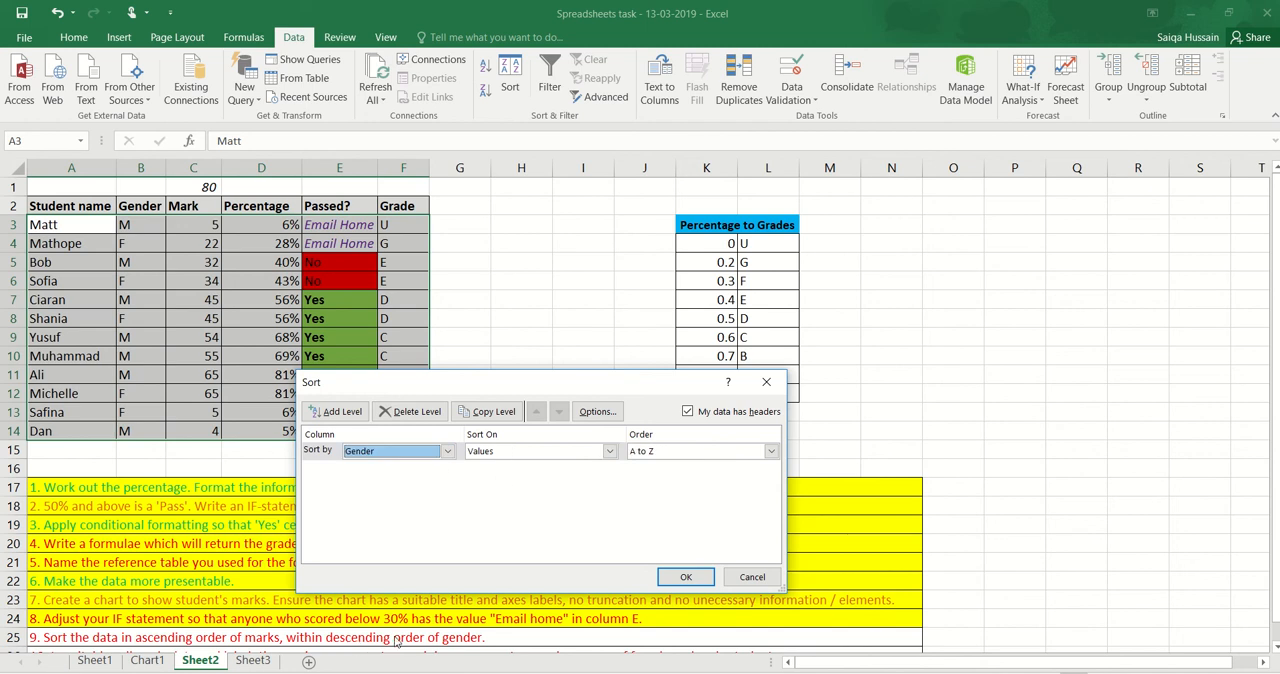
pyautogui.click(540, 451)
pyautogui.click(534, 462)
pyautogui.click(663, 454)
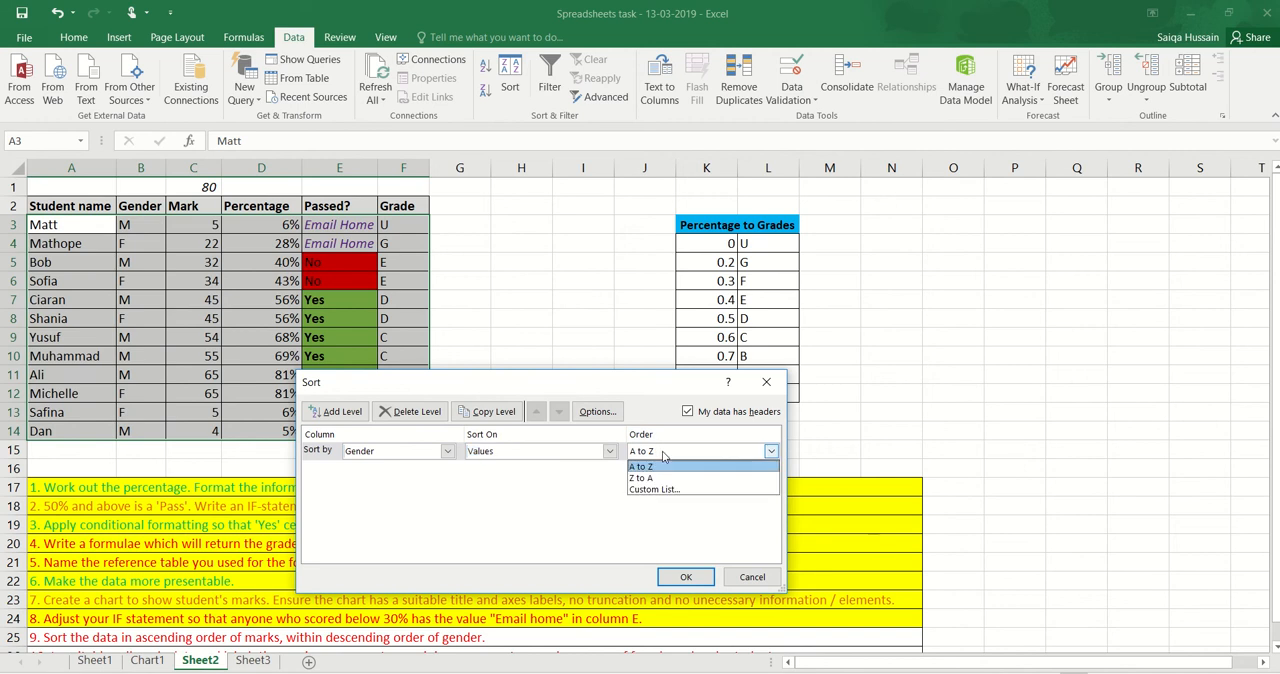
pyautogui.click(671, 479)
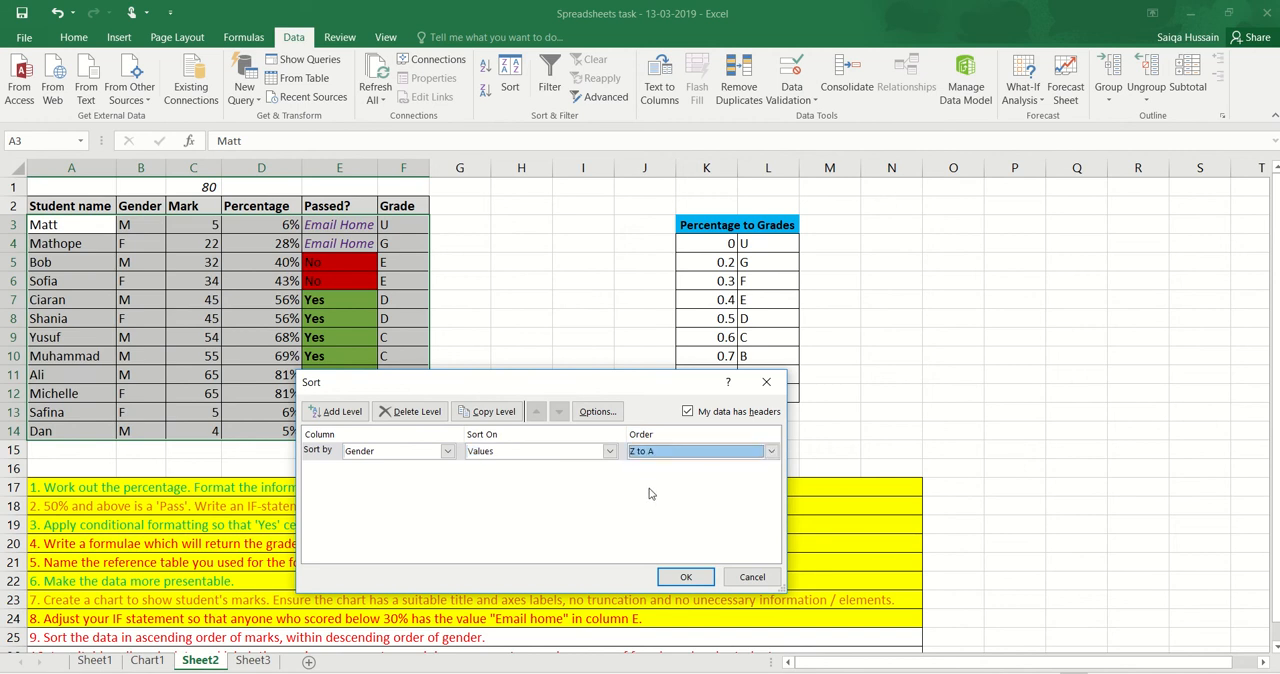
# Add a second sort level by Mark, on values, smallest to largest, and apply the sort
pyautogui.click(336, 411)
pyautogui.click(386, 469)
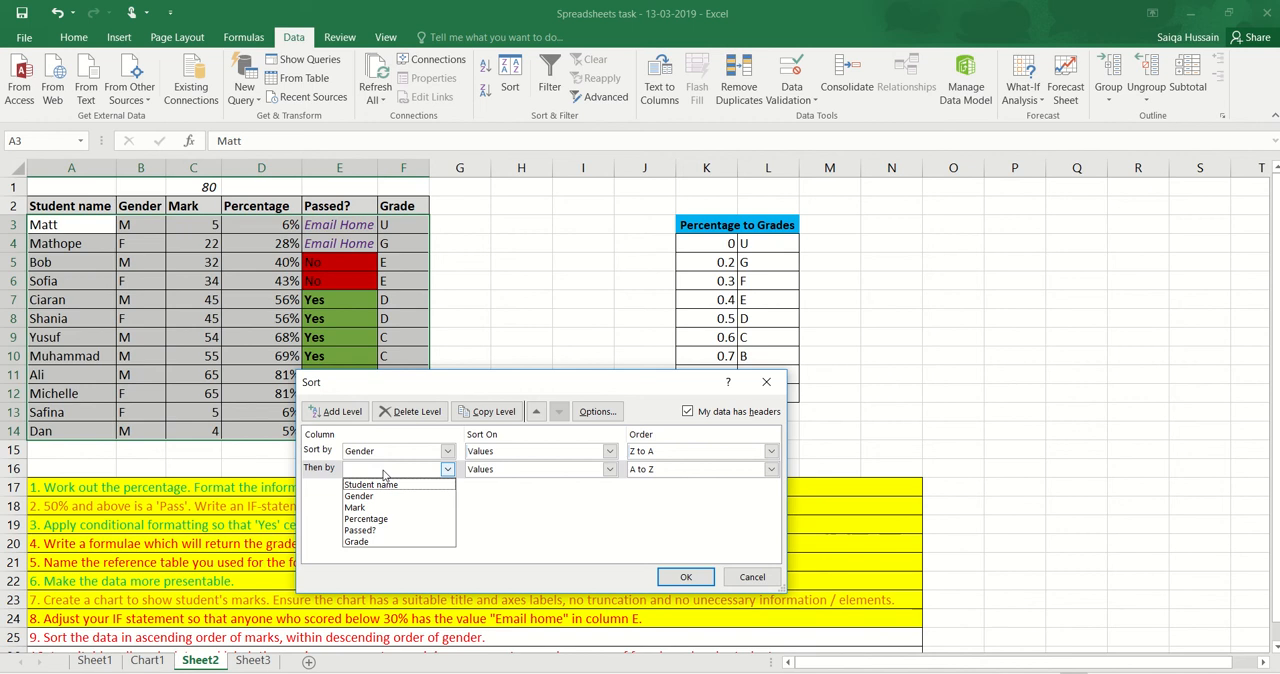
pyautogui.click(393, 510)
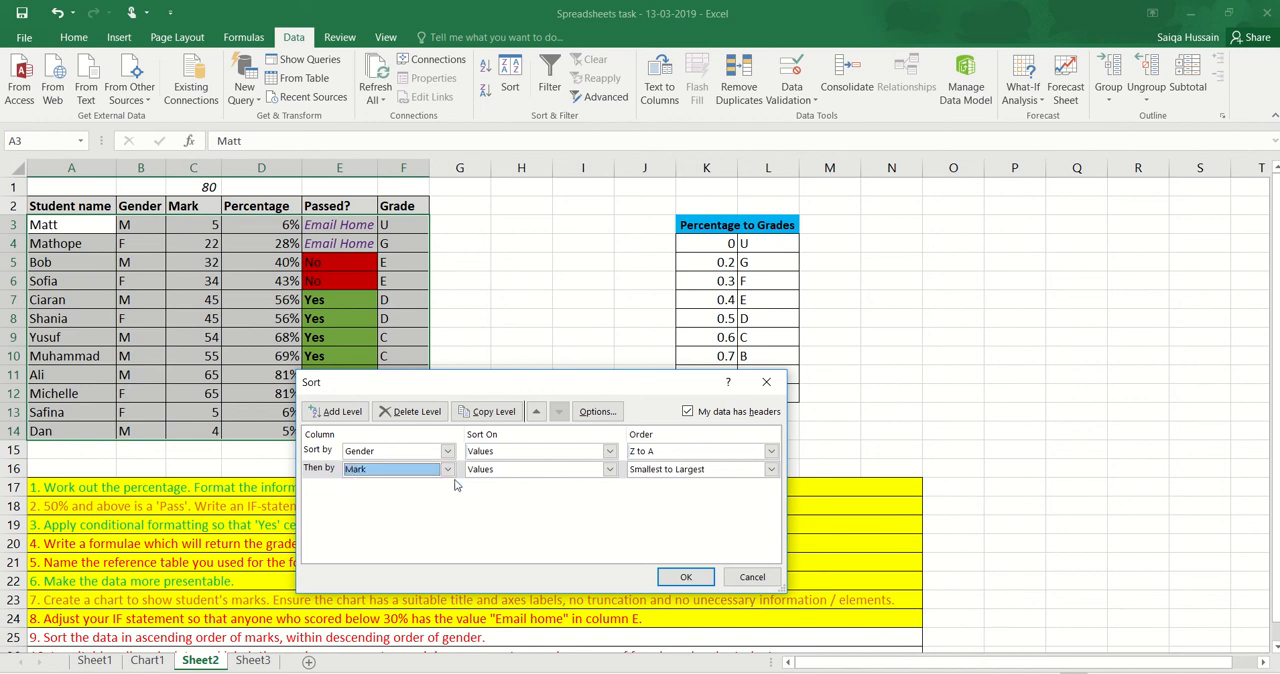
pyautogui.click(648, 470)
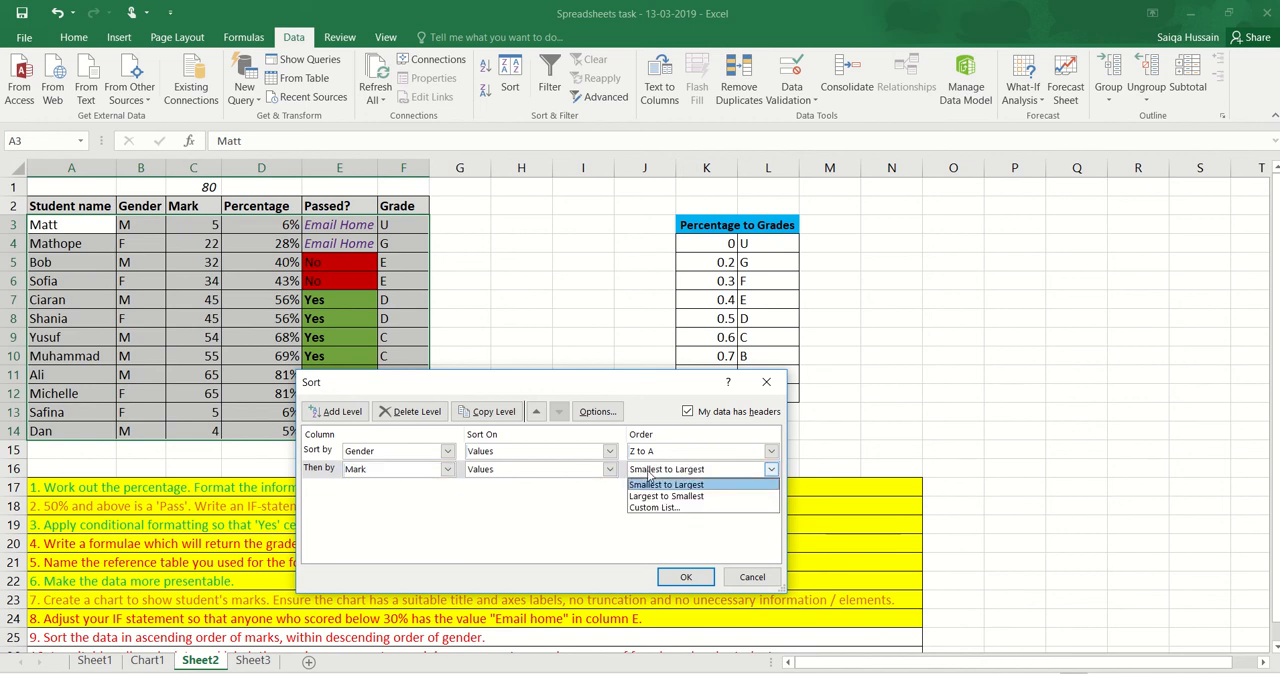
pyautogui.click(658, 484)
pyautogui.click(688, 576)
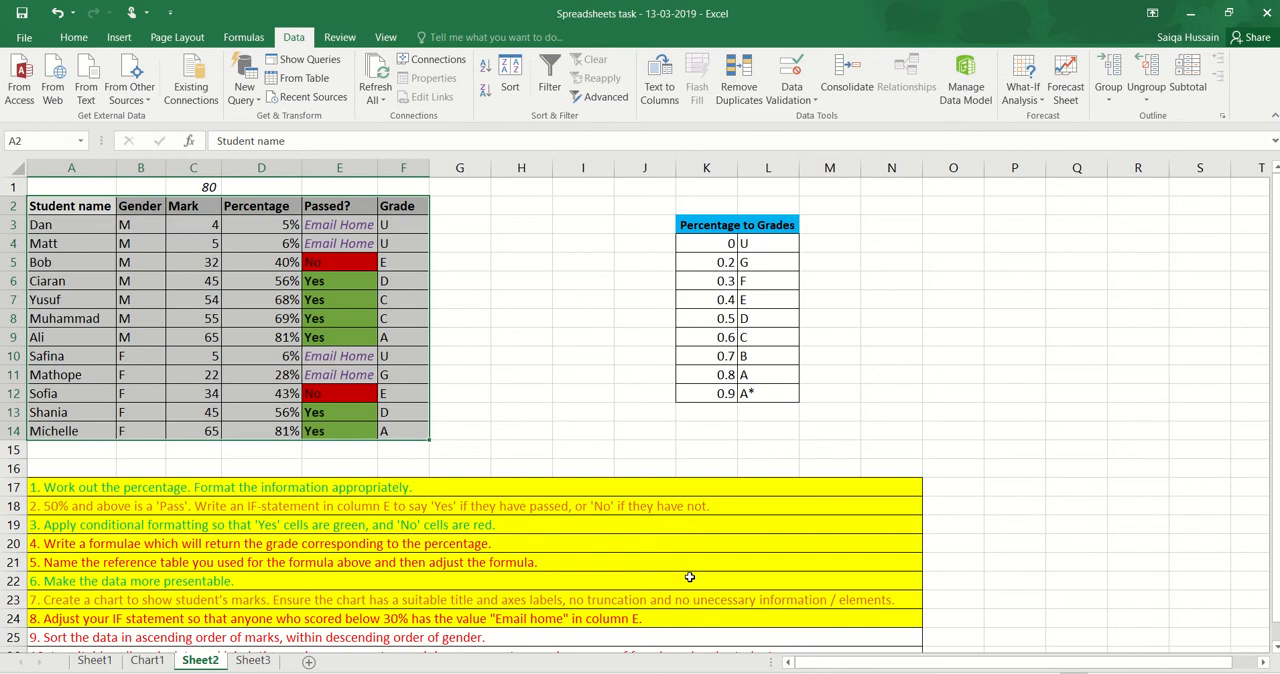
pyautogui.click(524, 370)
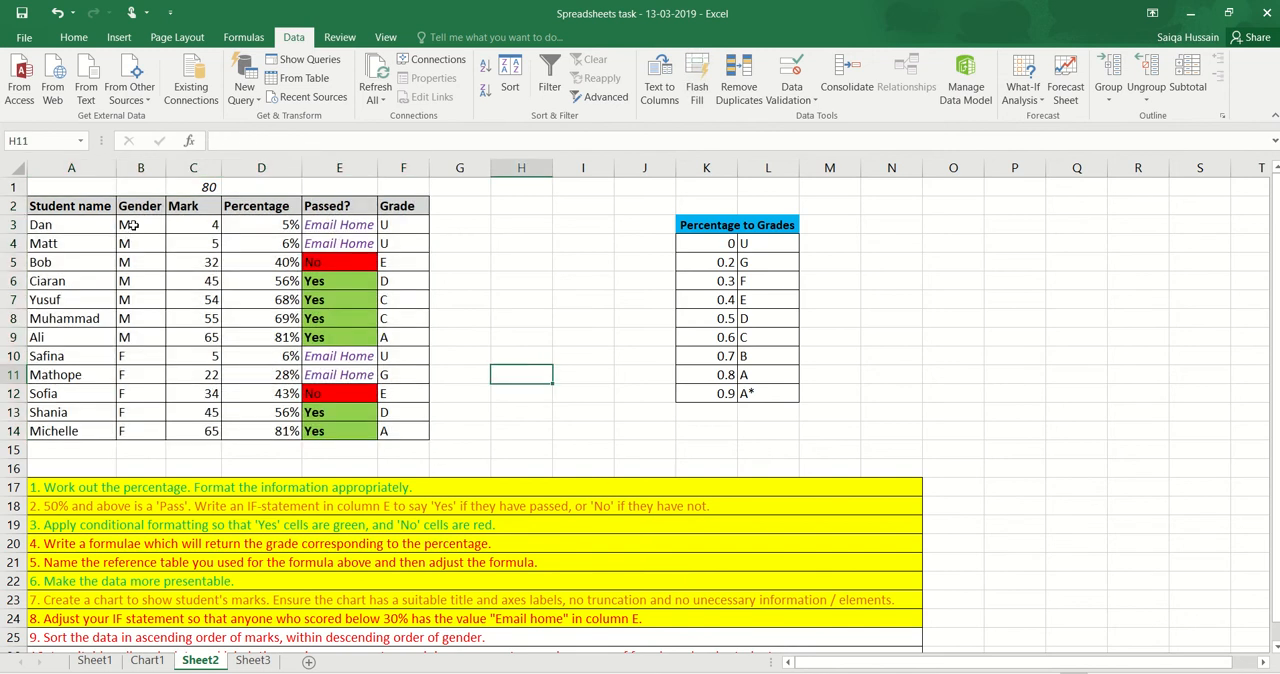
# Check the order of the Gender and Mark columns in the sorted student table
pyautogui.moveTo(131, 225); pyautogui.dragTo(129, 430)
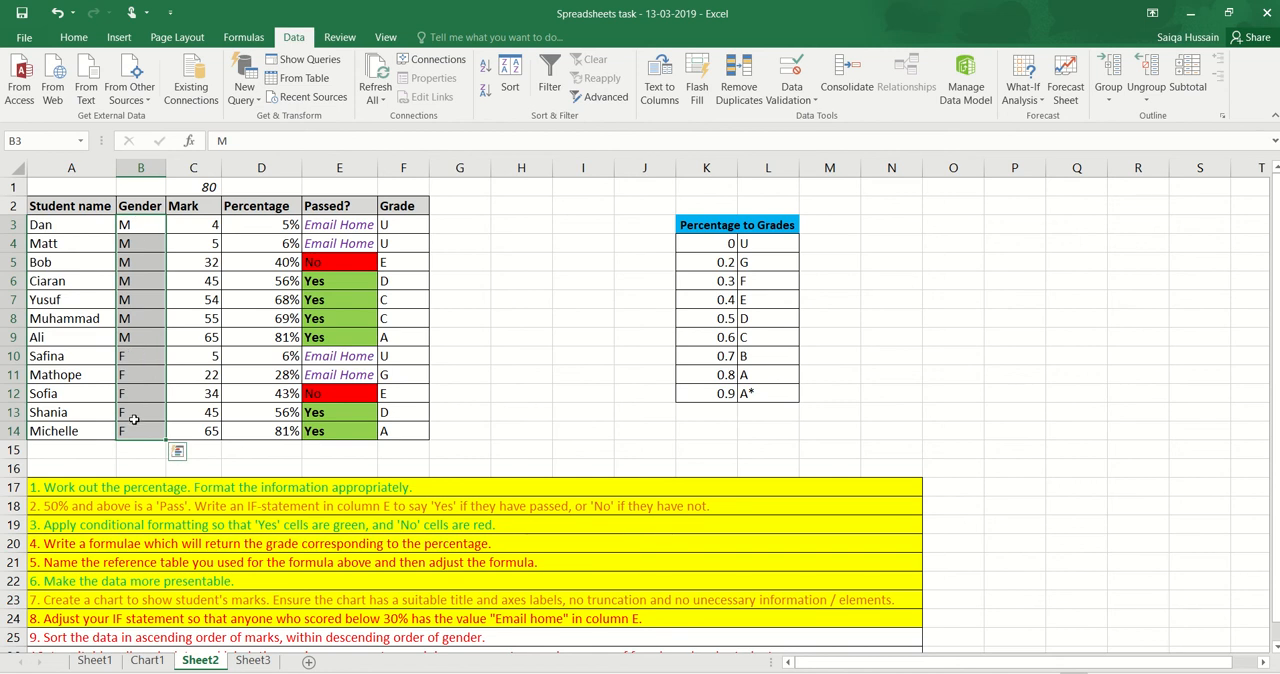
pyautogui.click(208, 339)
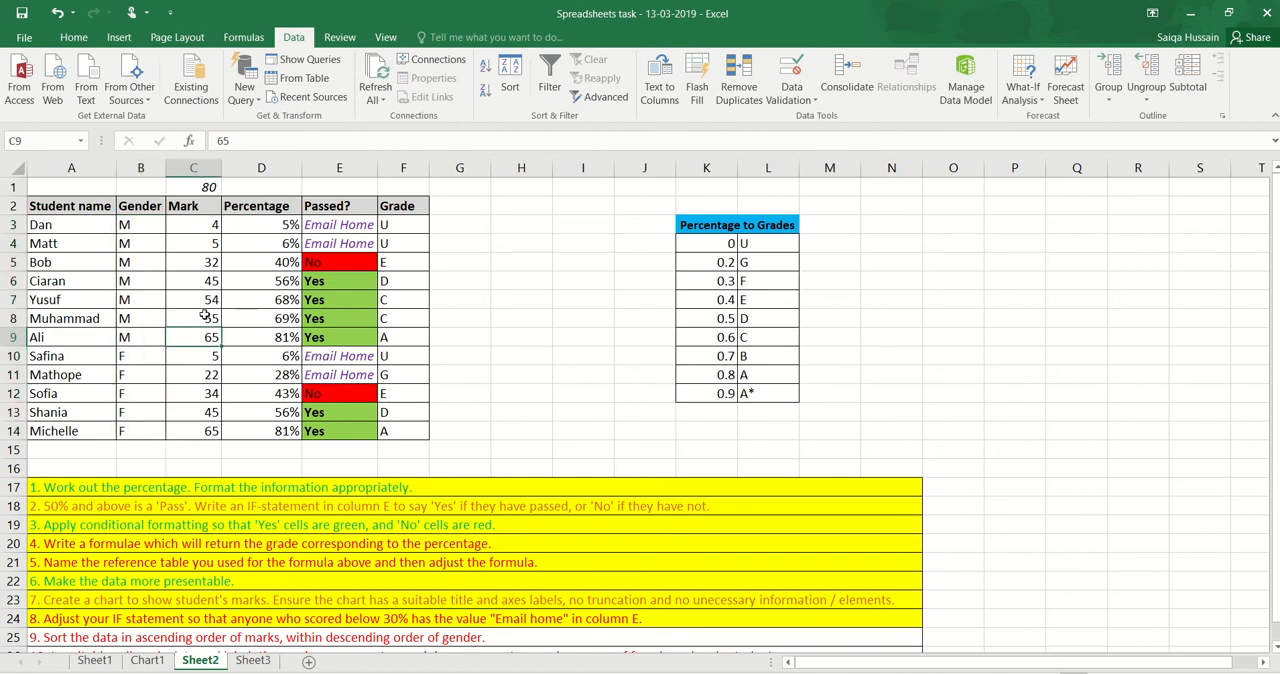
pyautogui.moveTo(153, 224); pyautogui.dragTo(140, 341)
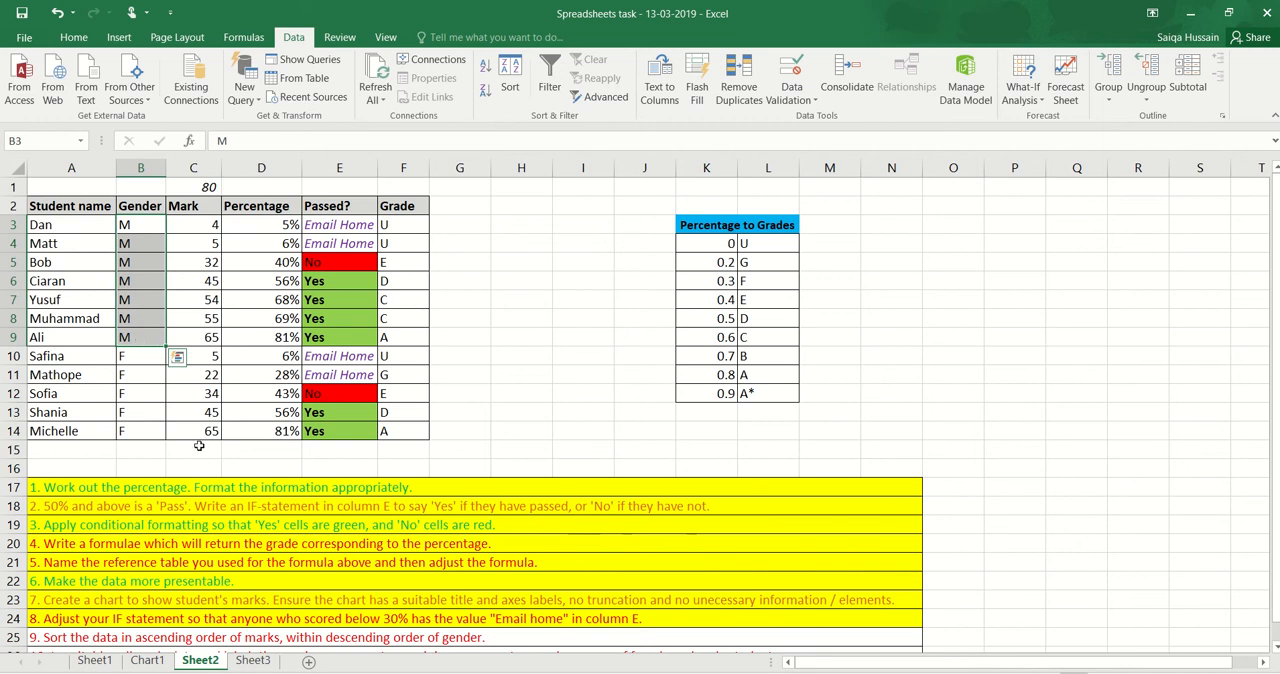
# Check that the marks ascend within the male rows C3:C9 and within the female rows C10:C14
pyautogui.moveTo(201, 224); pyautogui.dragTo(194, 340)
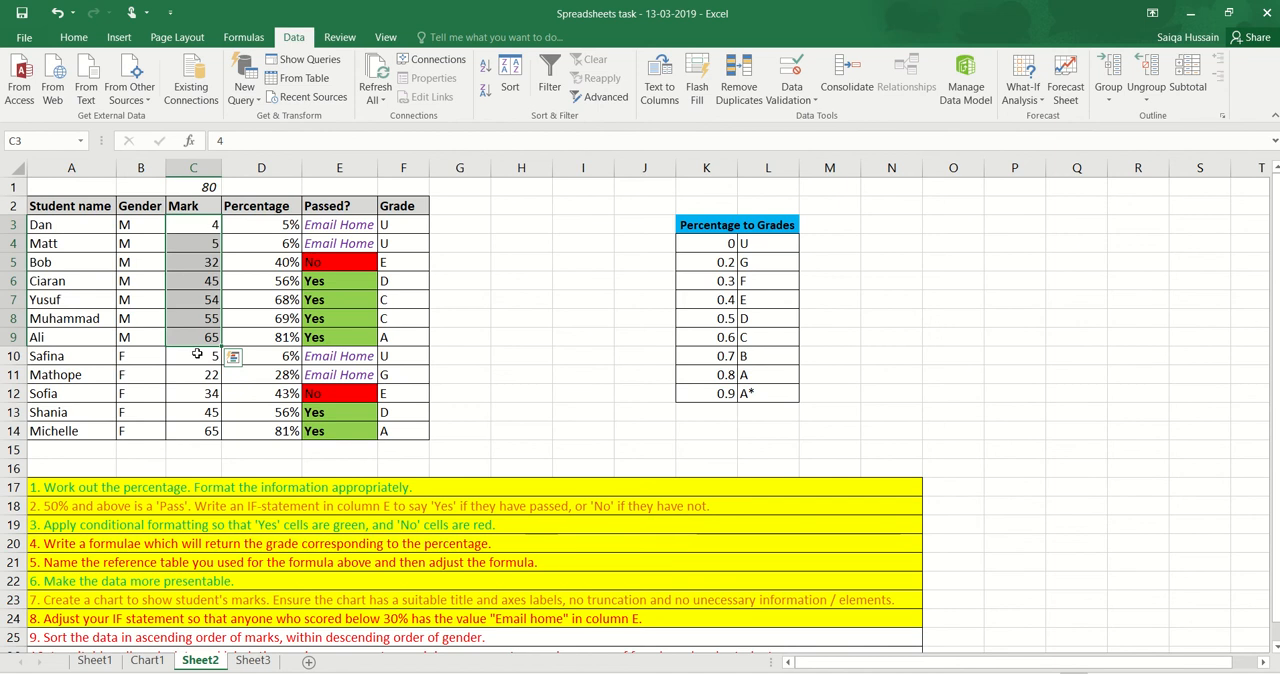
pyautogui.moveTo(197, 354); pyautogui.dragTo(194, 433)
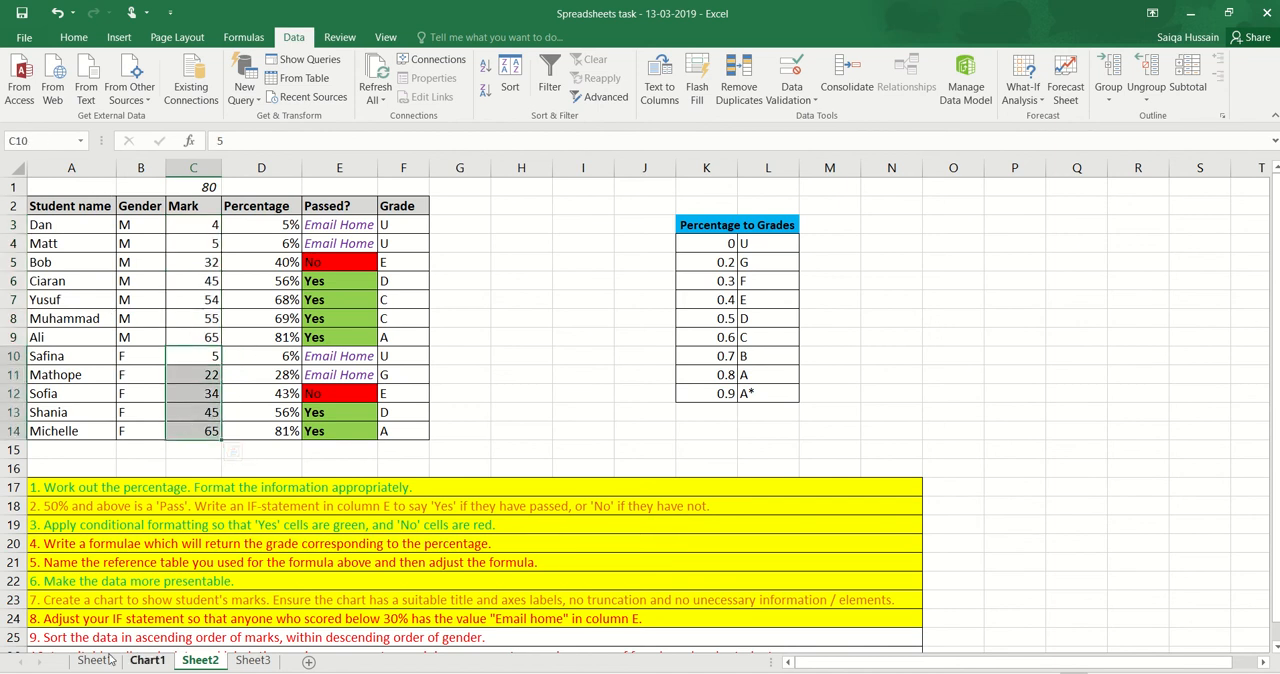
# Fill the task 9 row (A25) with yellow to mark it as completed
pyautogui.click(45, 638)
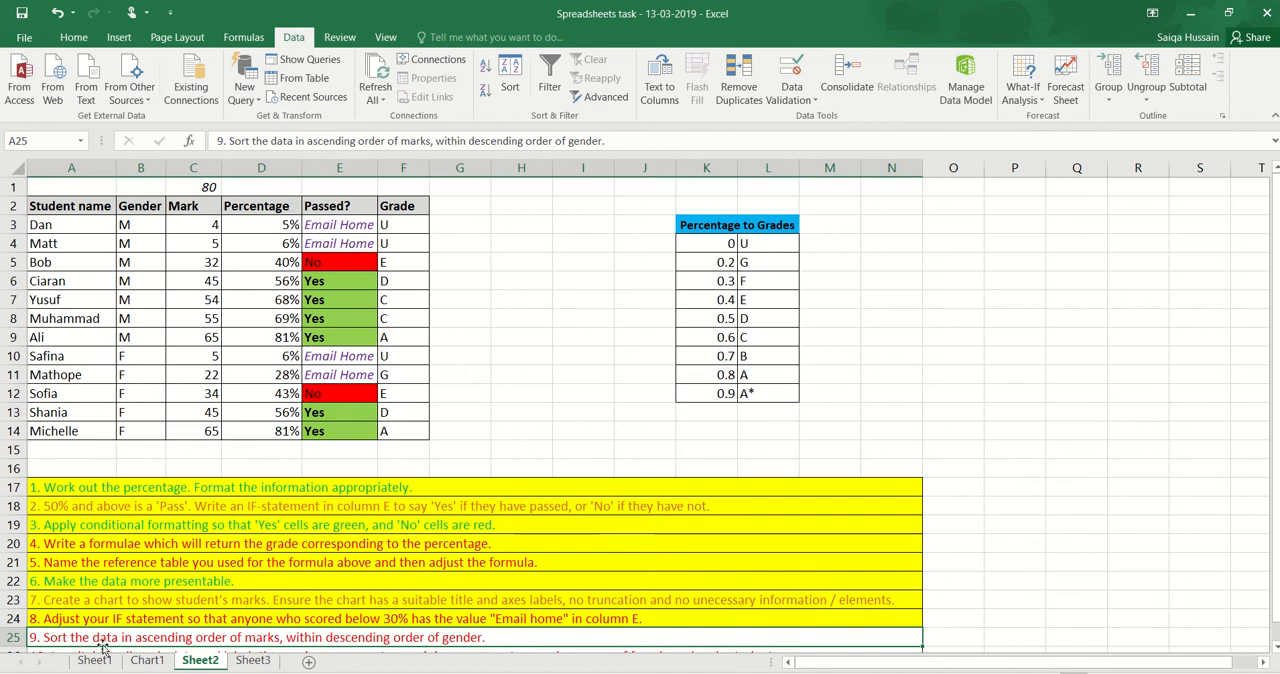
pyautogui.click(76, 38)
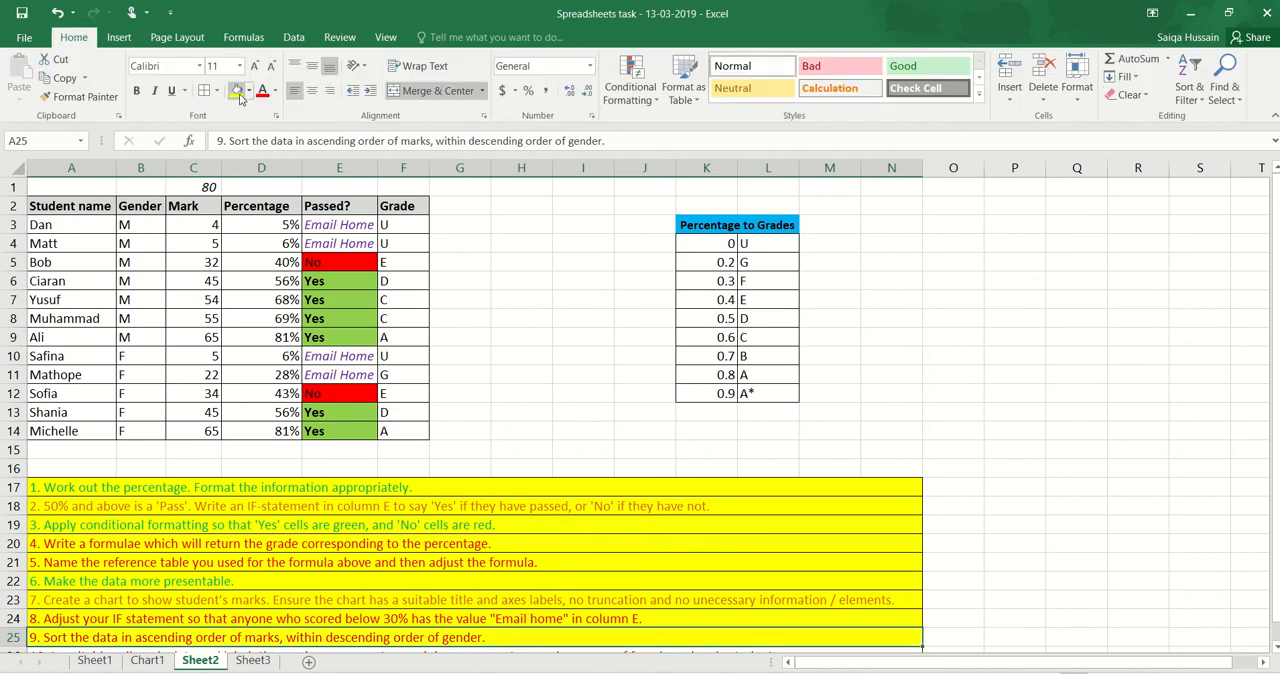
pyautogui.click(436, 530)
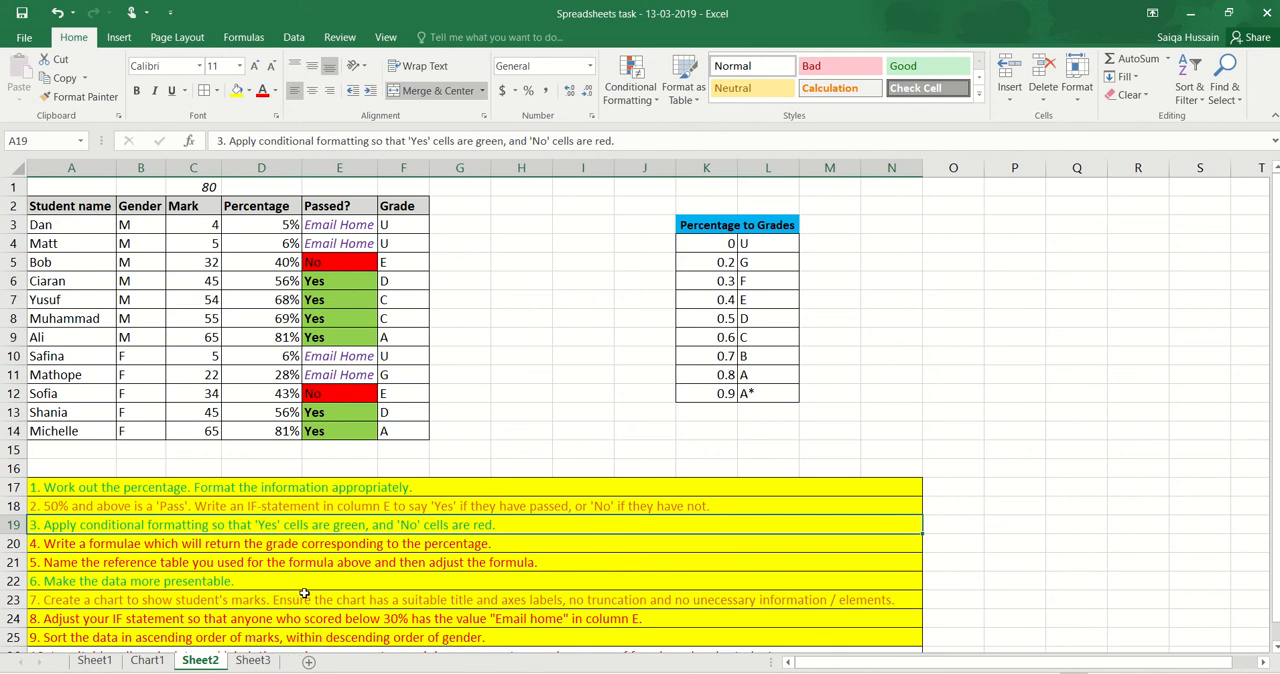
# Read task 10 in row 26 and look over column H for a free area for its calculations
pyautogui.scroll(-1, 304, 593)
pyautogui.click(43, 619)
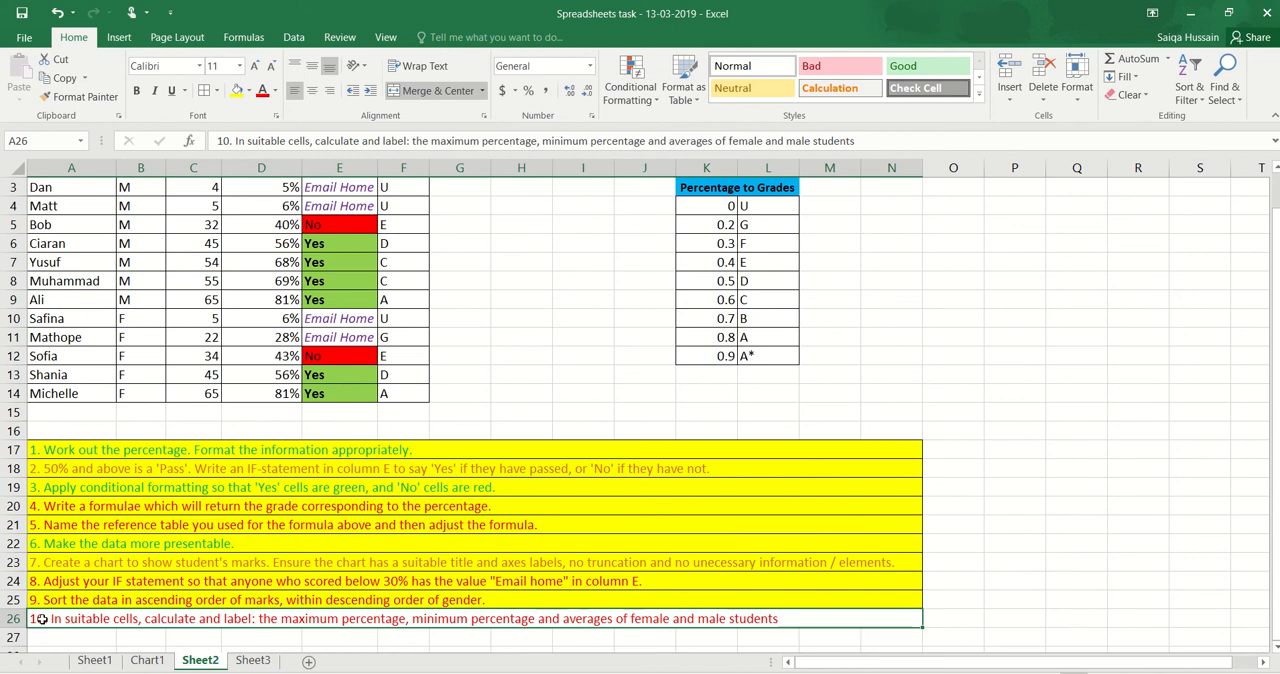
pyautogui.click(522, 372)
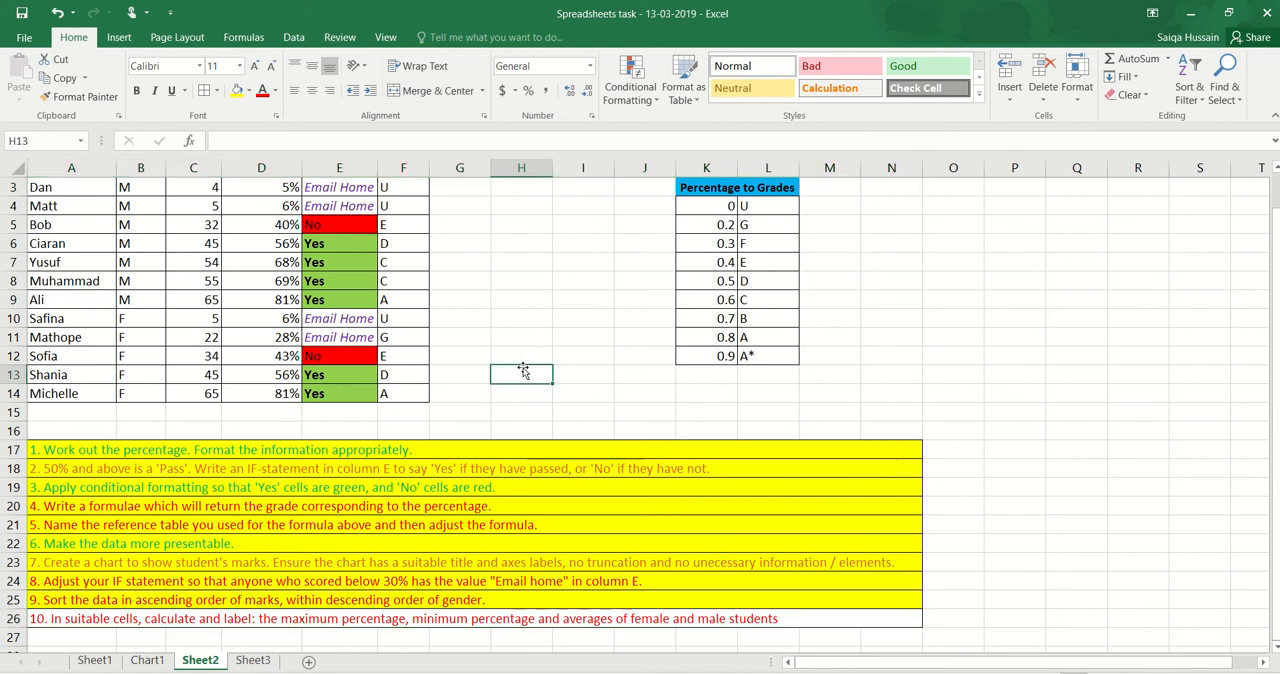
pyautogui.scroll(1, 522, 370)
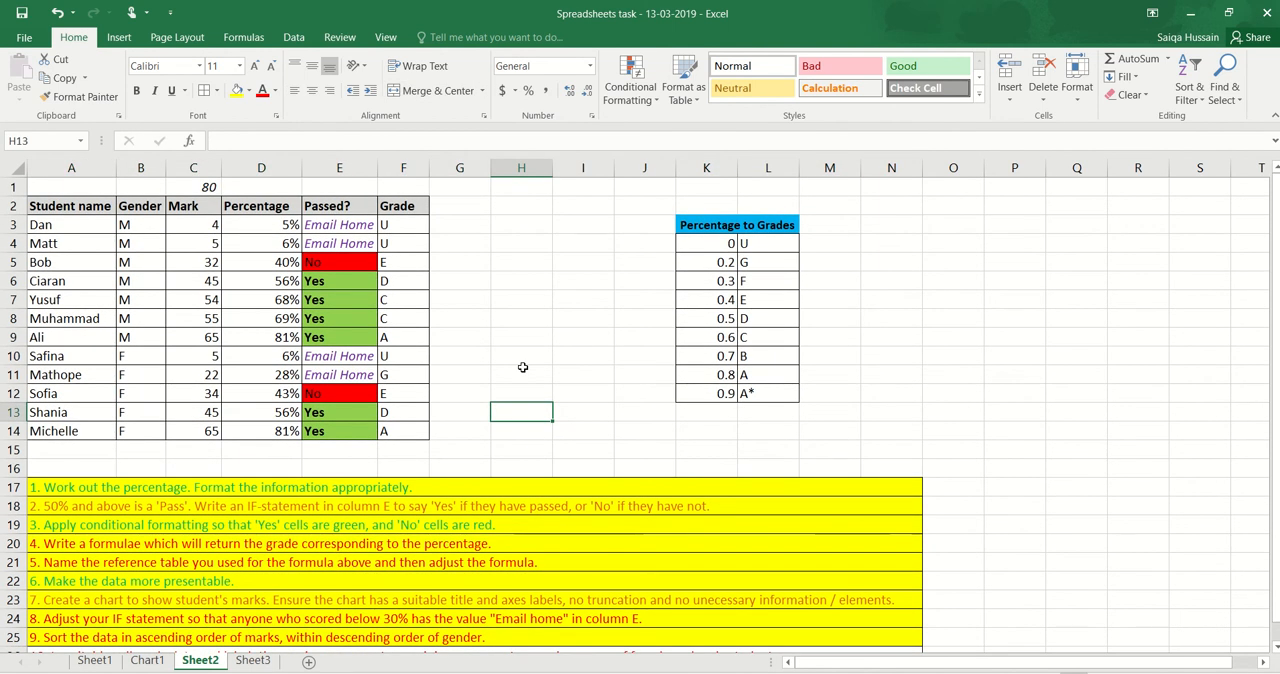
pyautogui.click(518, 212)
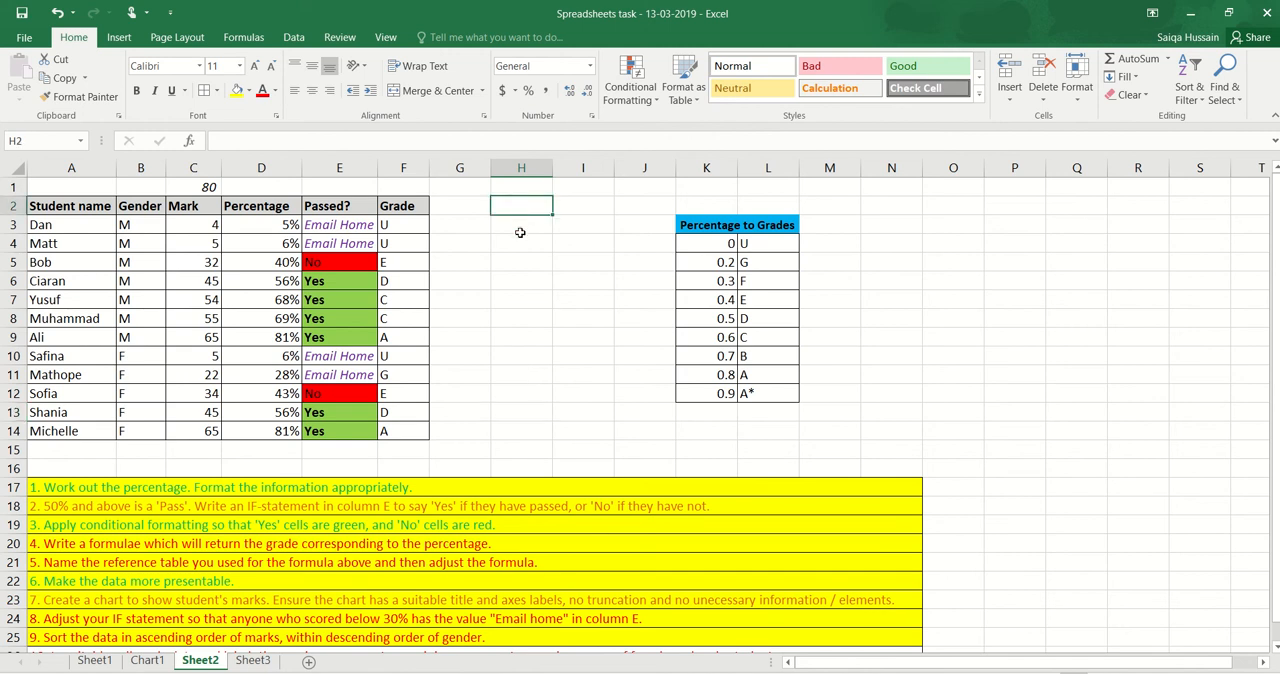
pyautogui.click(520, 241)
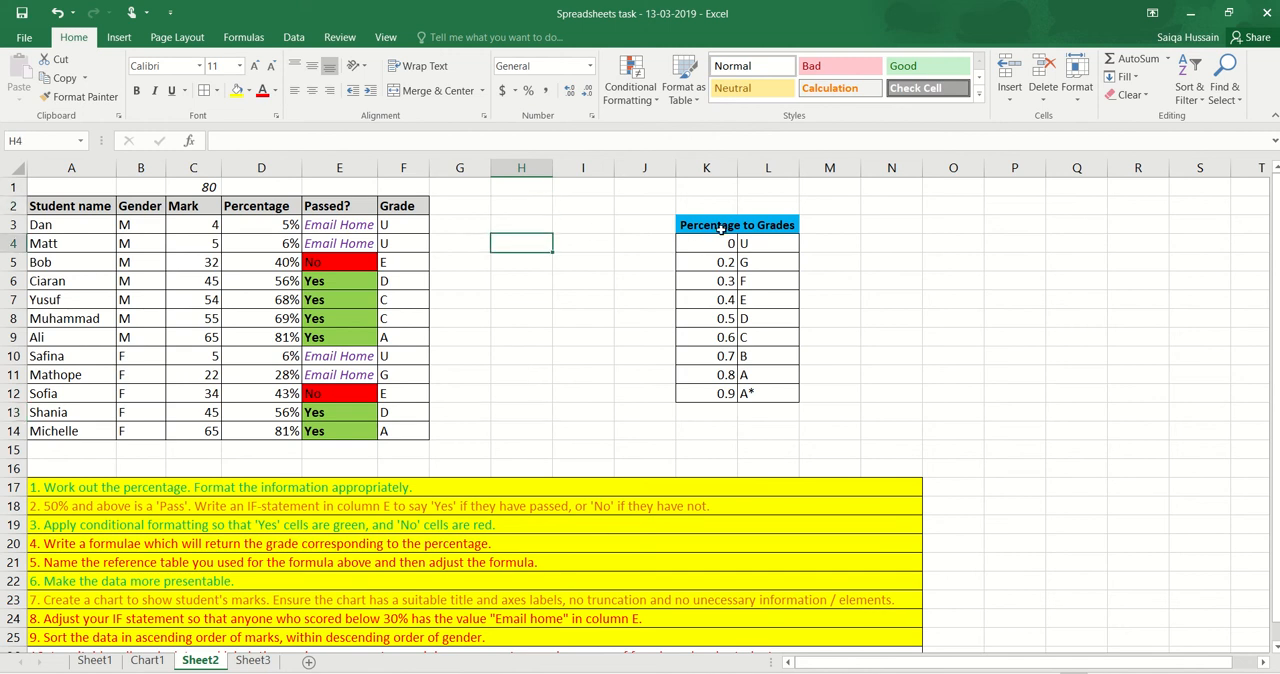
pyautogui.click(527, 462)
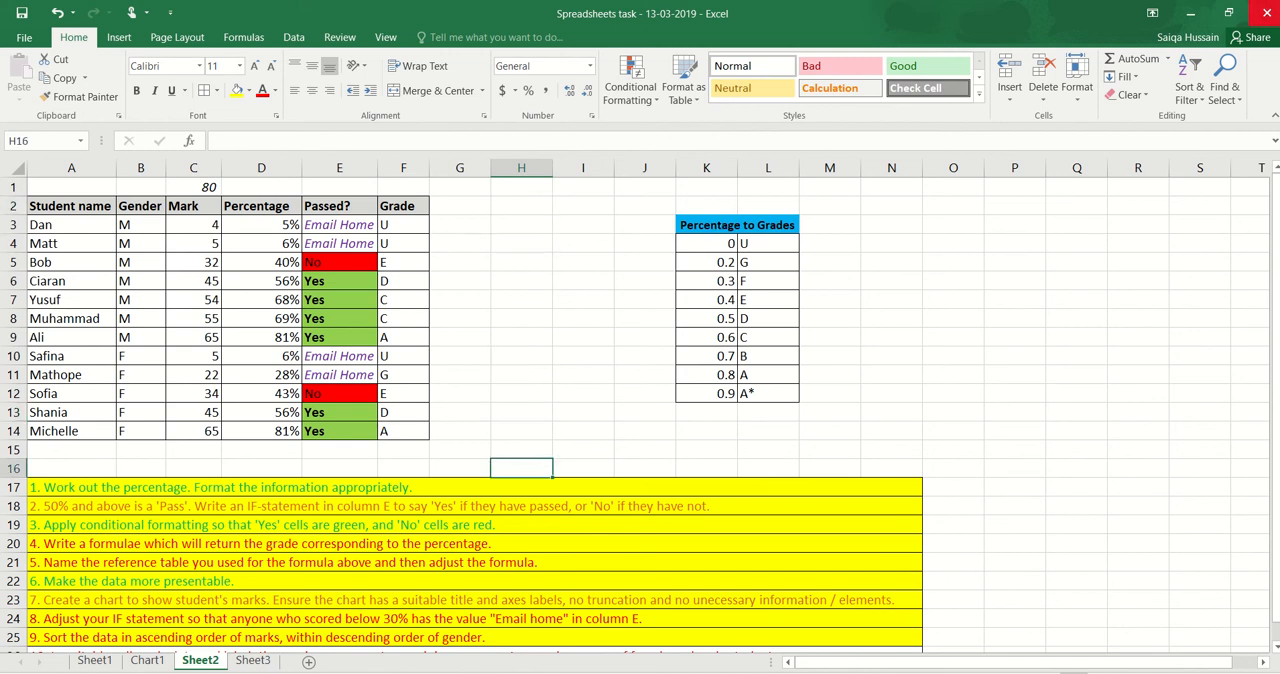
pyautogui.click(1166, 61)
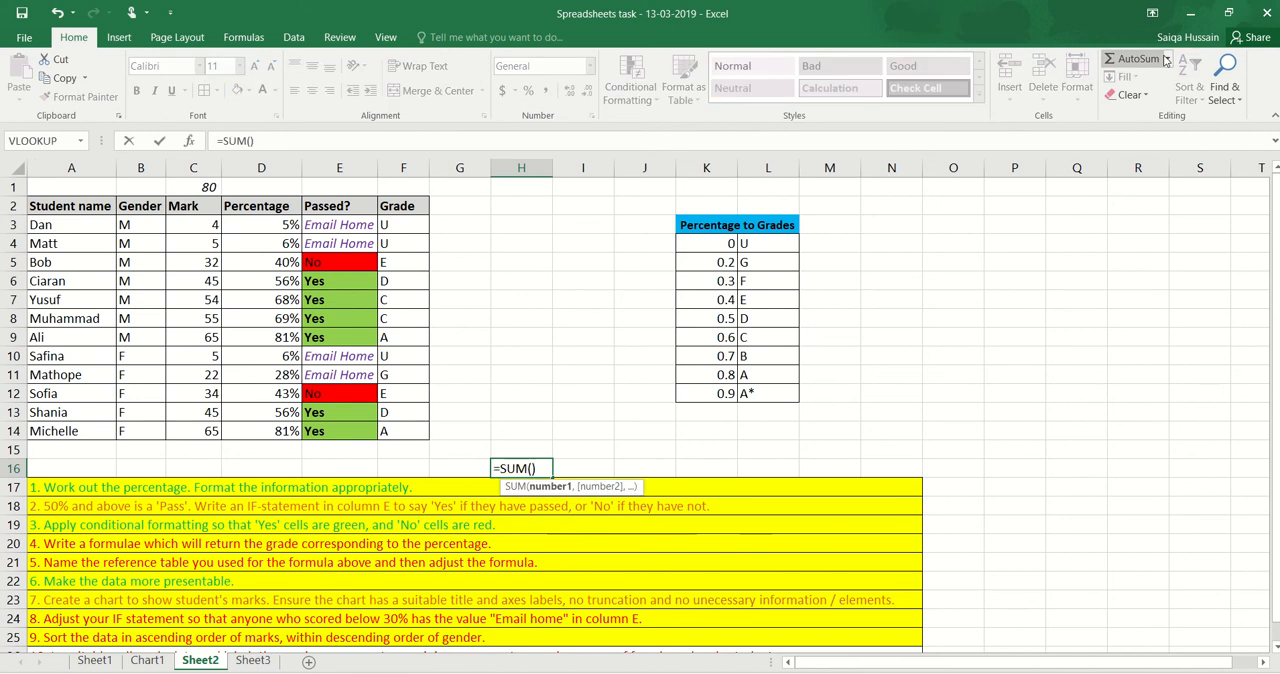
pyautogui.press('BackSpace')
pyautogui.press('BackSpace')
pyautogui.press('BackSpace')
pyautogui.press('BackSpace')
pyautogui.press('BackSpace')
pyautogui.press('BackSpace')
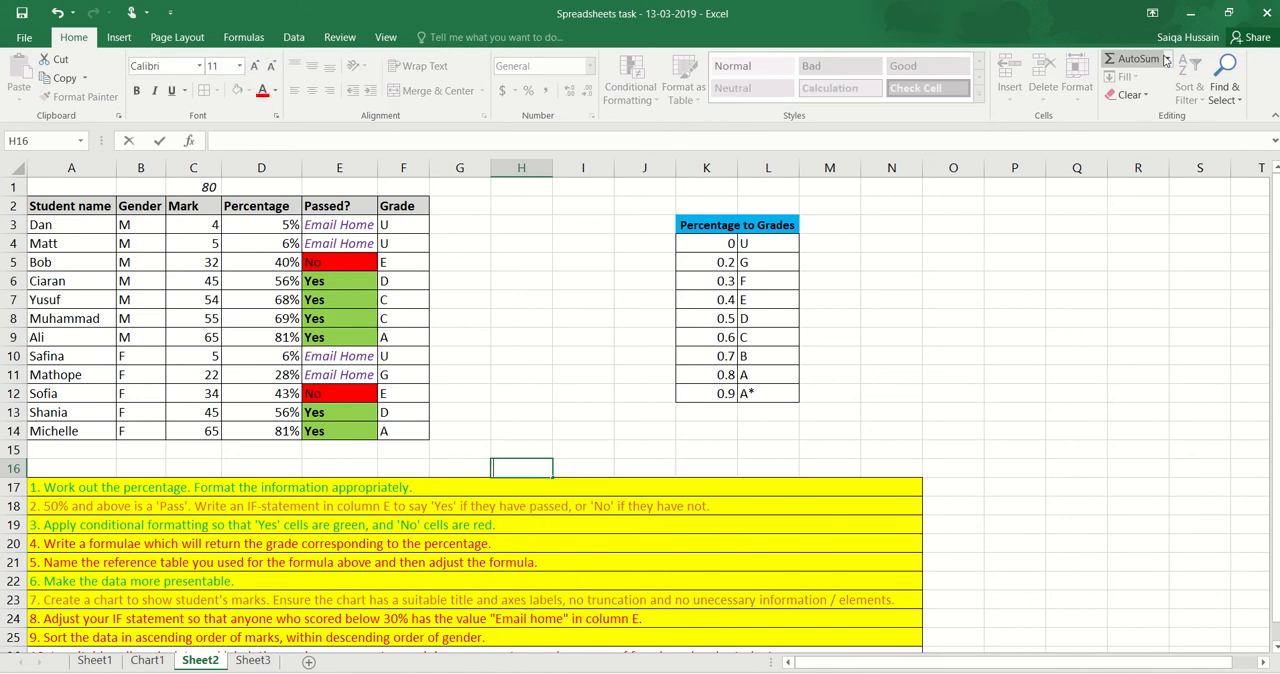
pyautogui.click(1169, 60)
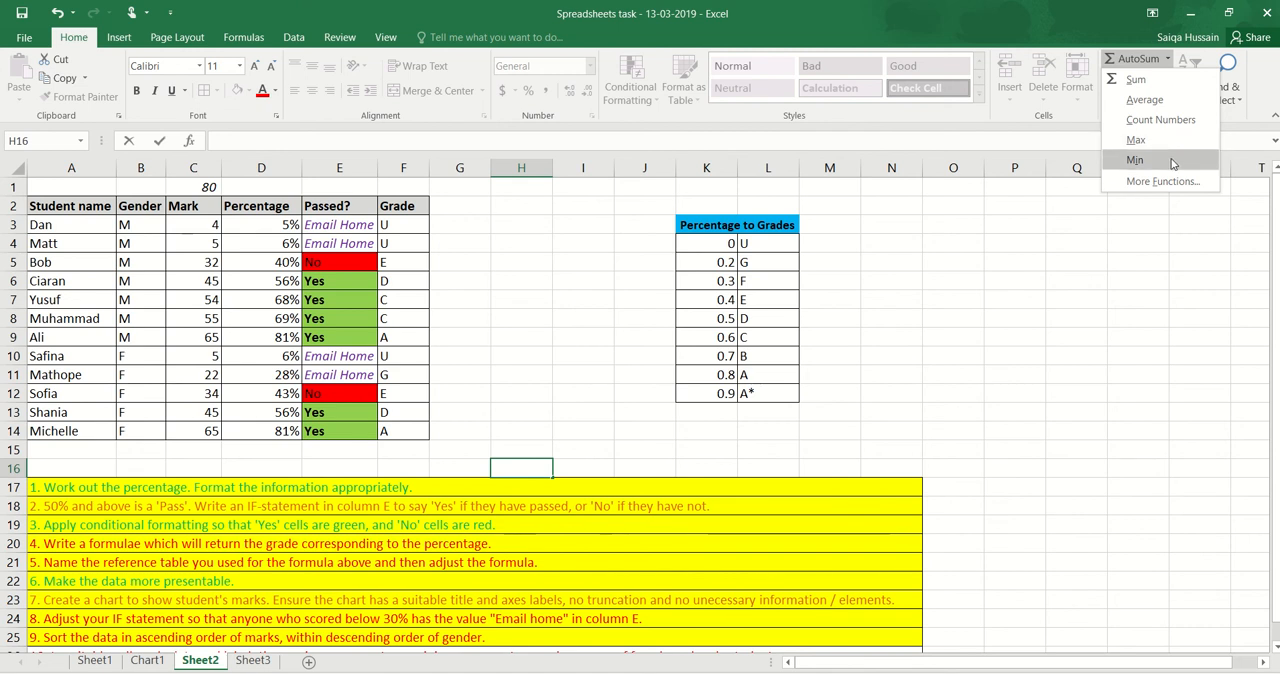
pyautogui.press('Escape')
# Enter the labels Males, Max, Min and Average in H3:H6, and select cell I4 beside Max
pyautogui.click(537, 221)
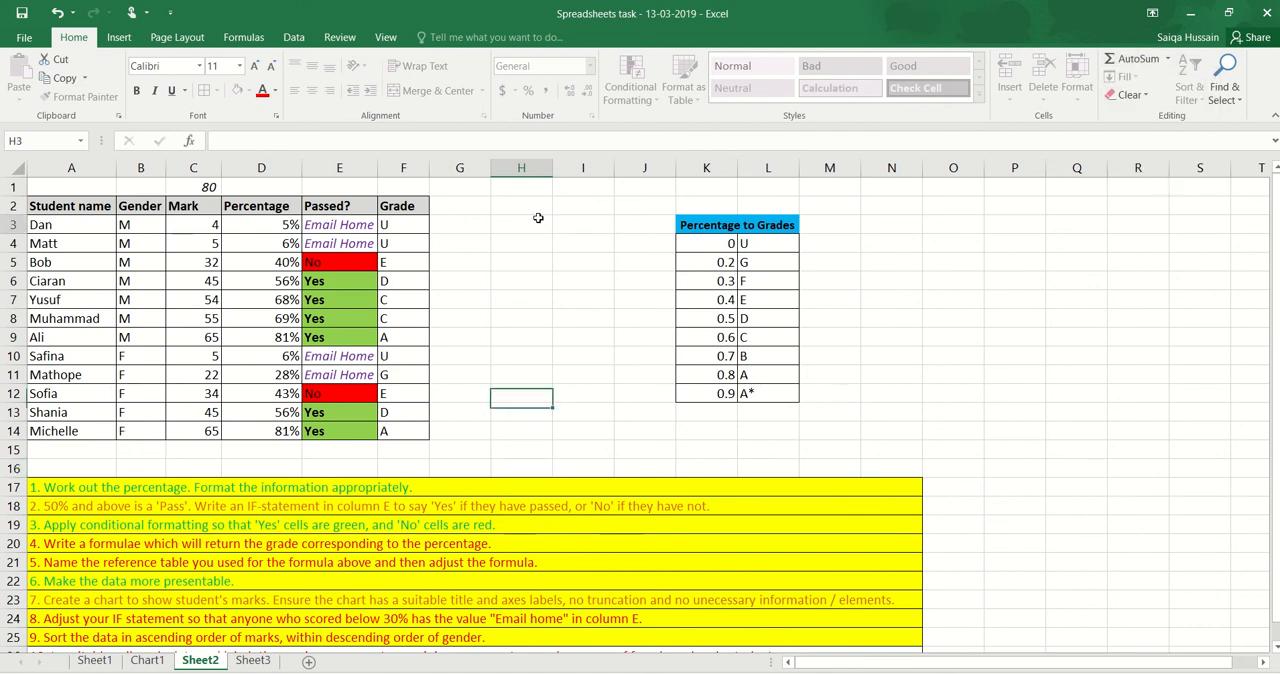
pyautogui.write('Males')
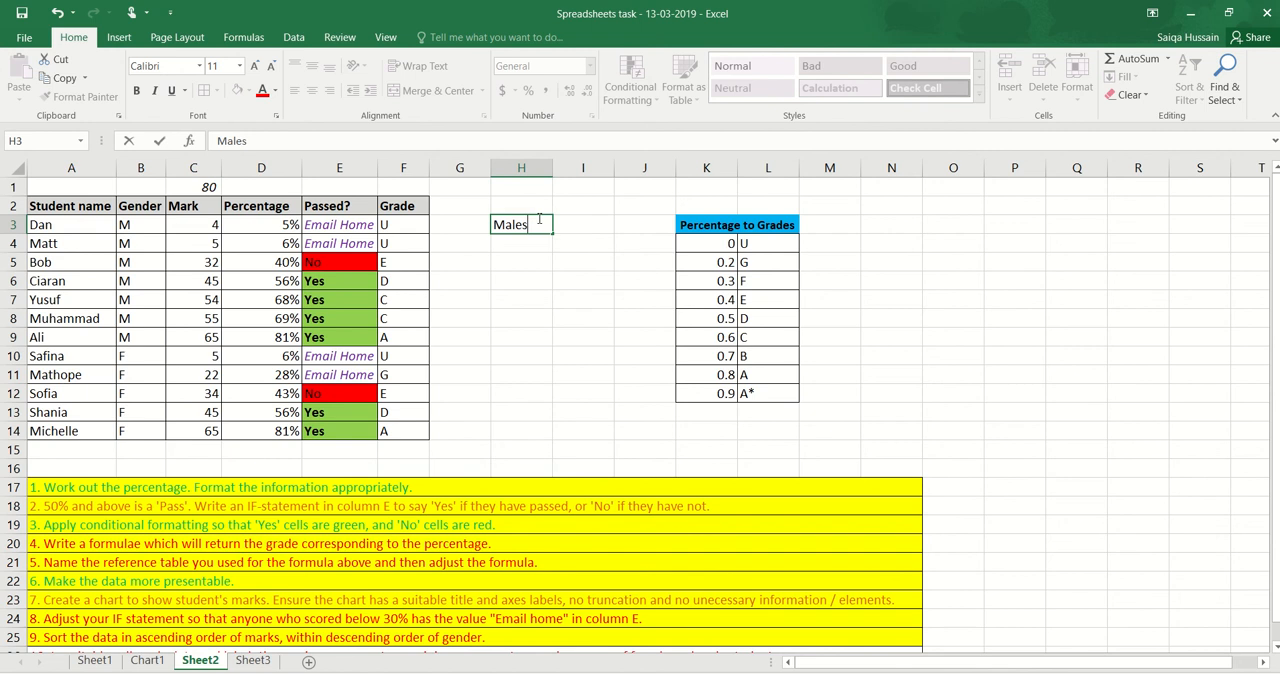
pyautogui.press('Return')
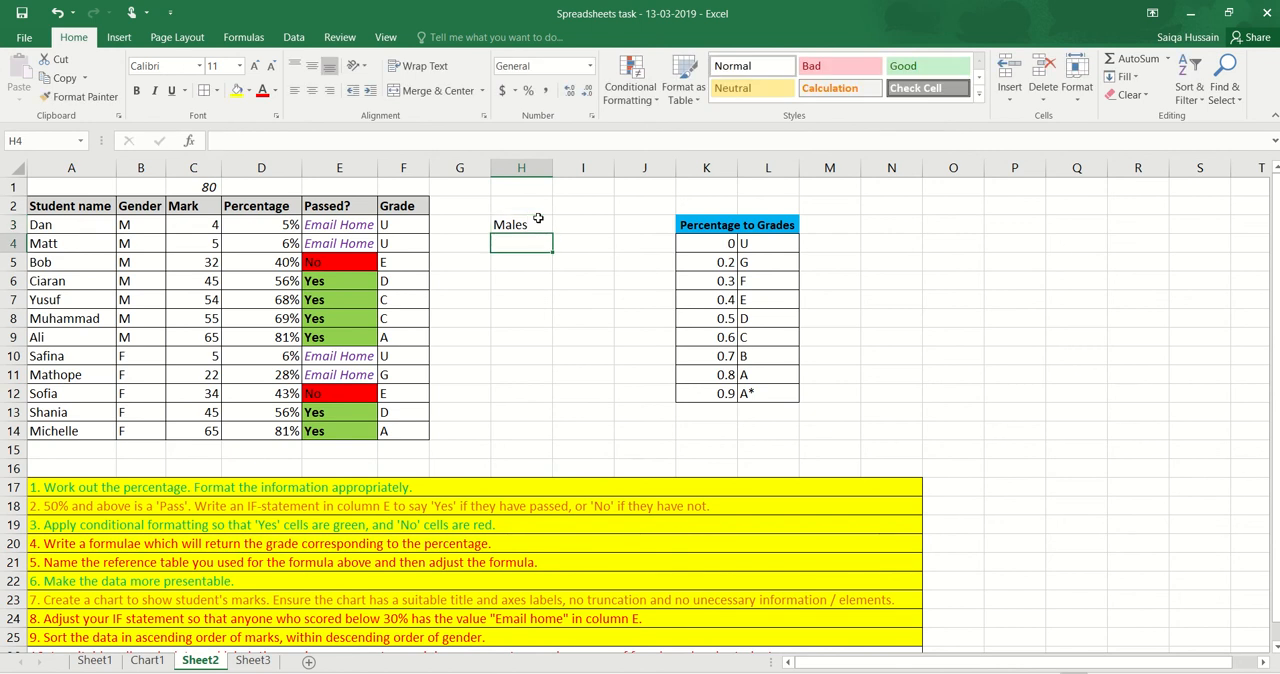
pyautogui.write('Max')
pyautogui.press('Return')
pyautogui.write('Min')
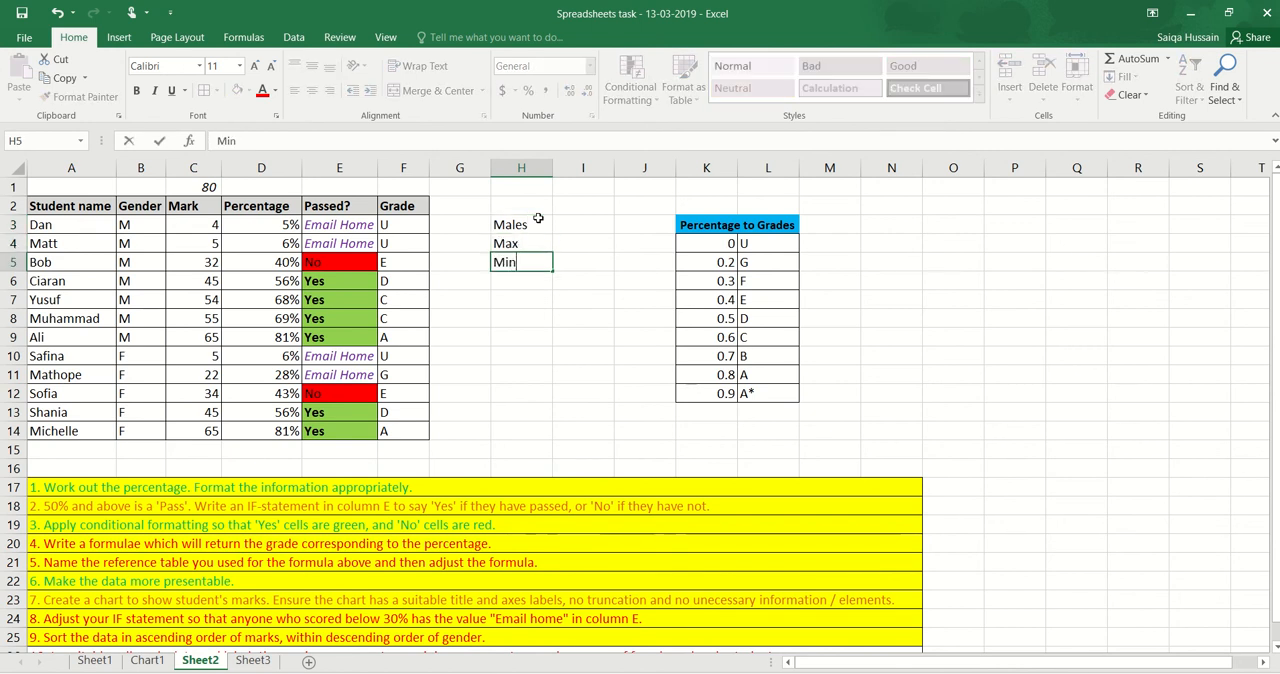
pyautogui.press('Return')
pyautogui.write('Average')
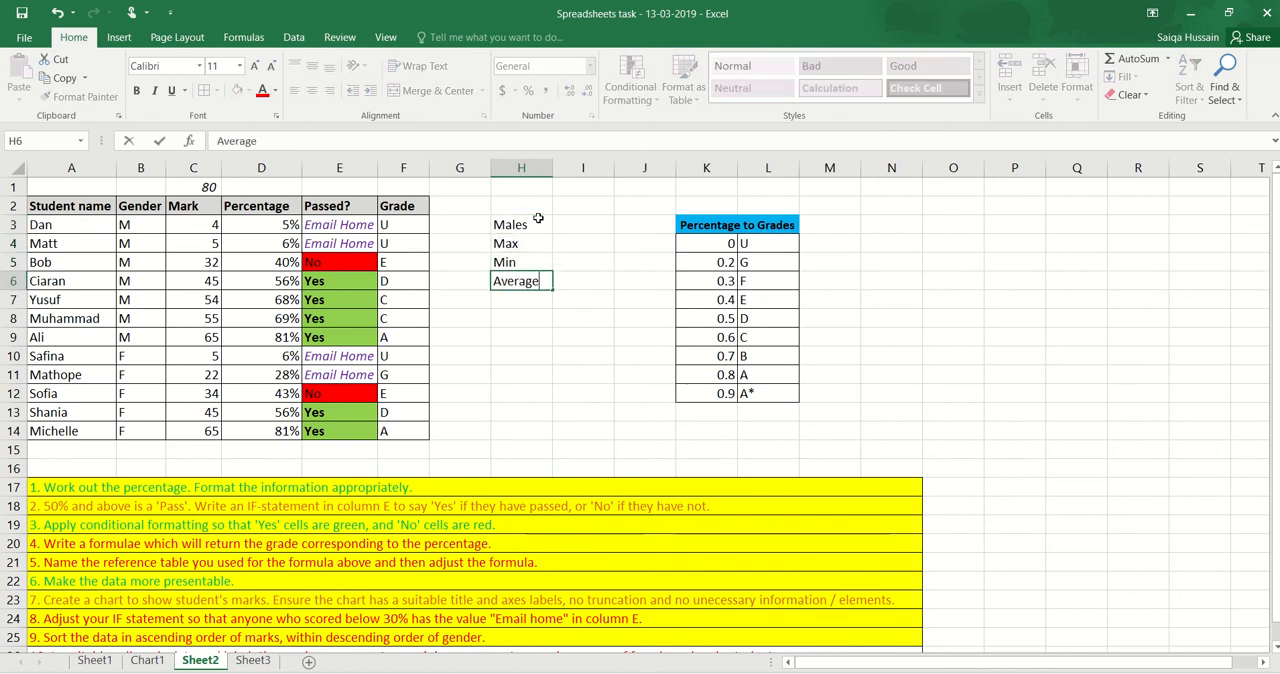
pyautogui.press('Up')
pyautogui.press('Up')
pyautogui.press('Right')
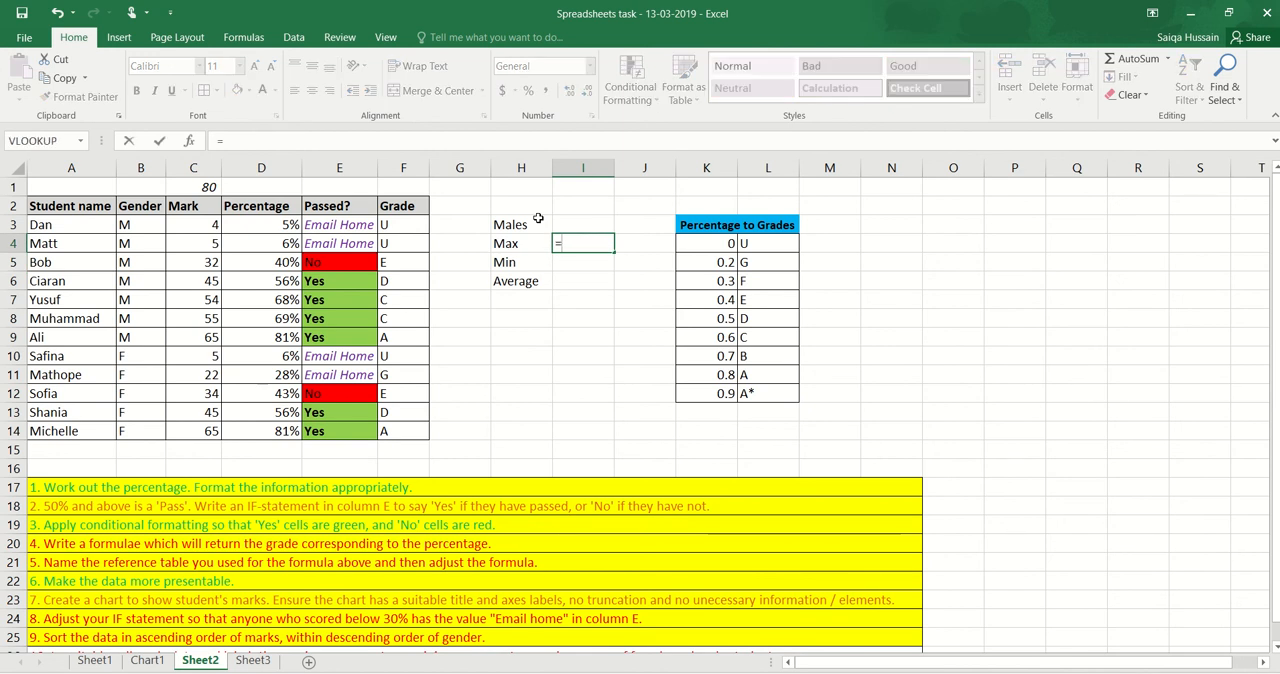
pyautogui.write('=M')
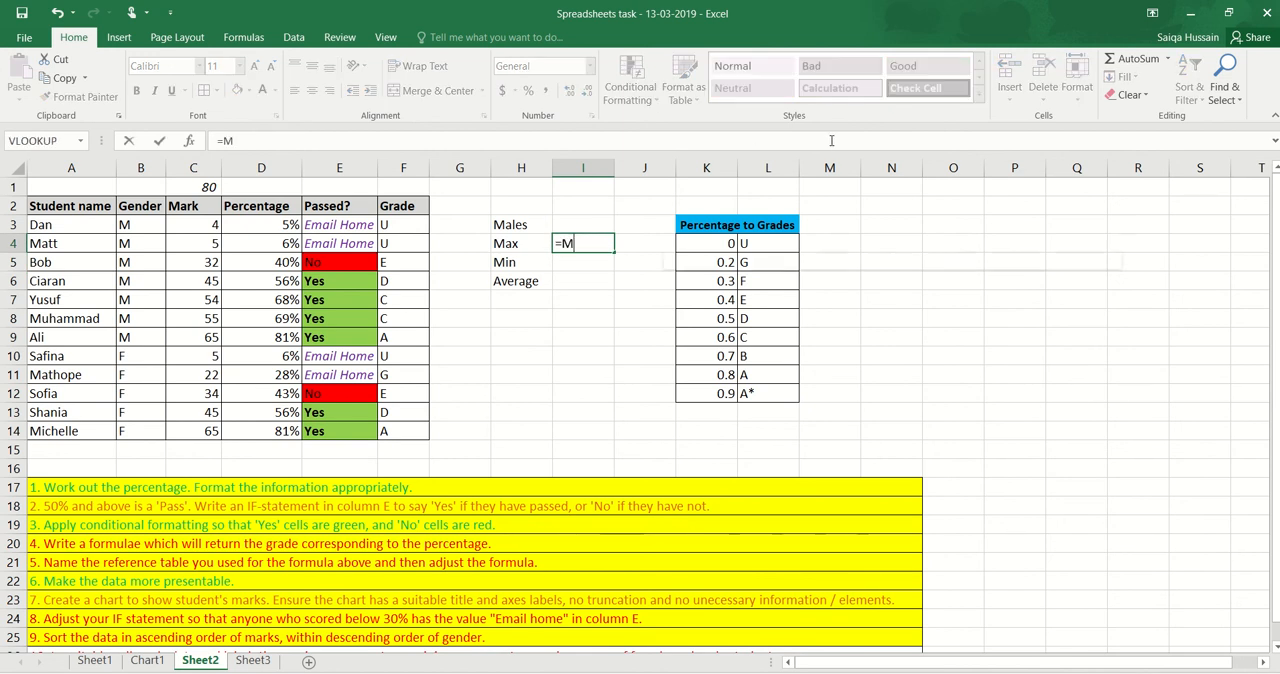
pyautogui.write('AX*')
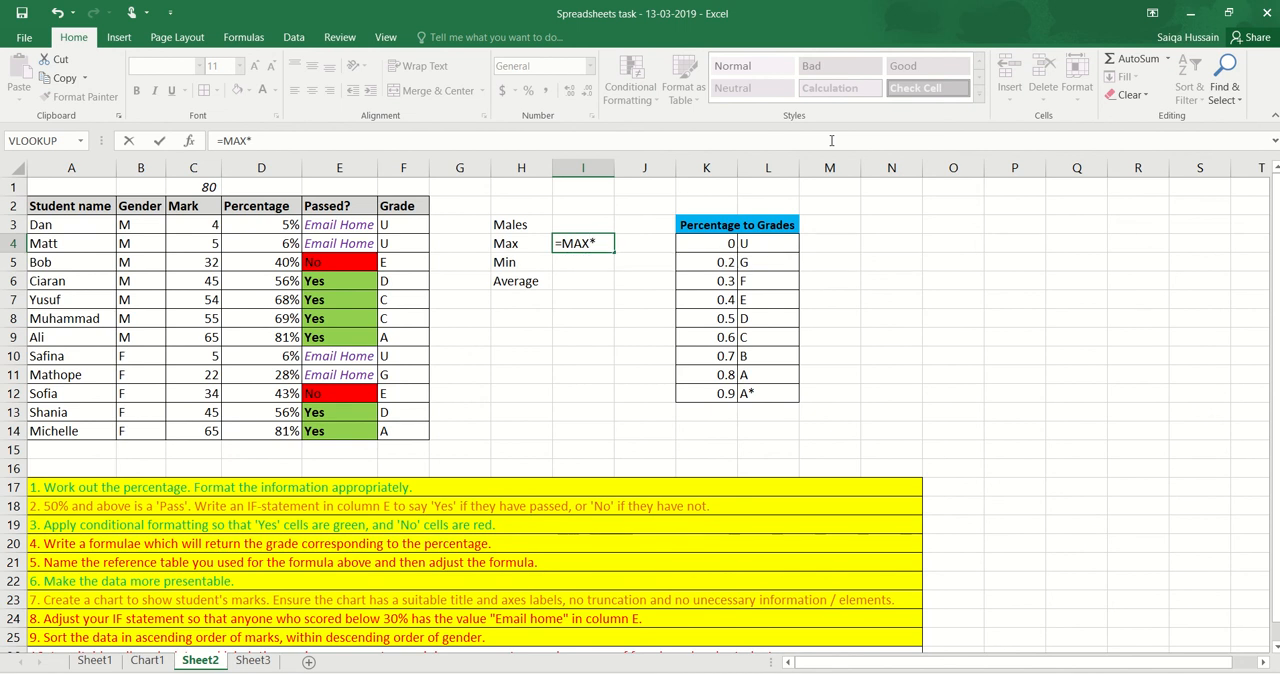
pyautogui.press('BackSpace')
pyautogui.write('(')
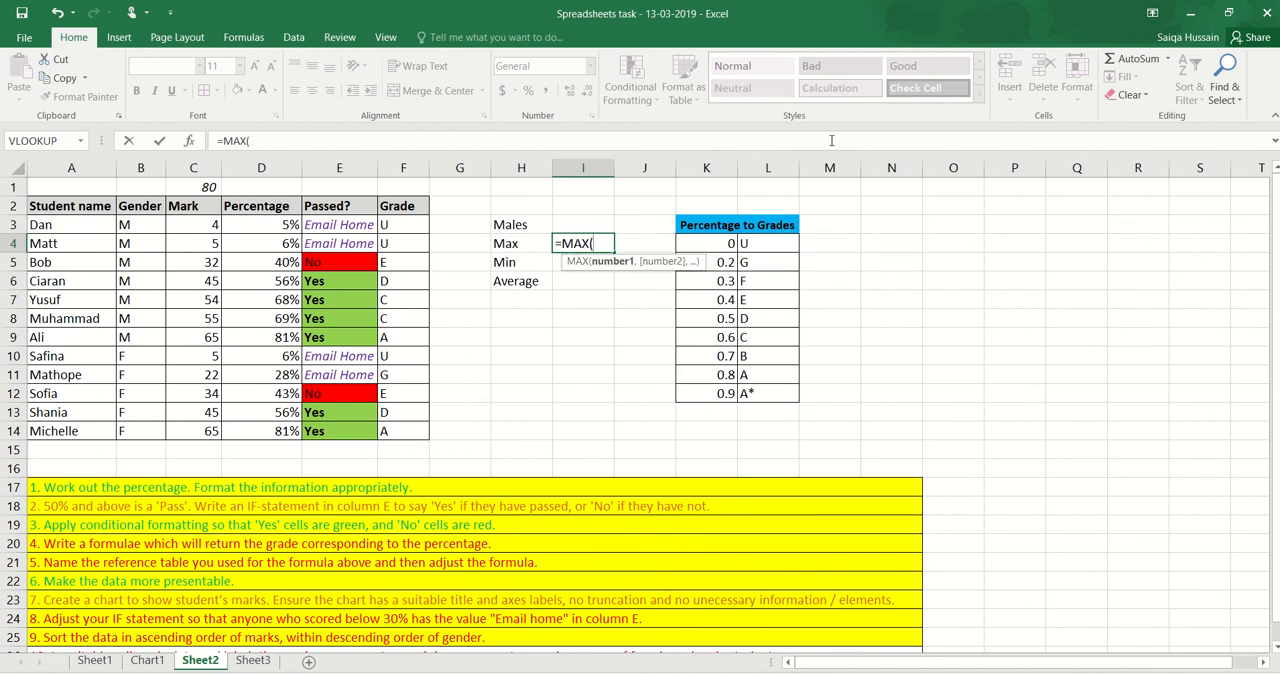
pyautogui.press('BackSpace')
pyautogui.press('BackSpace')
pyautogui.press('BackSpace')
pyautogui.press('BackSpace')
pyautogui.press('BackSpace')
pyautogui.press('BackSpace')
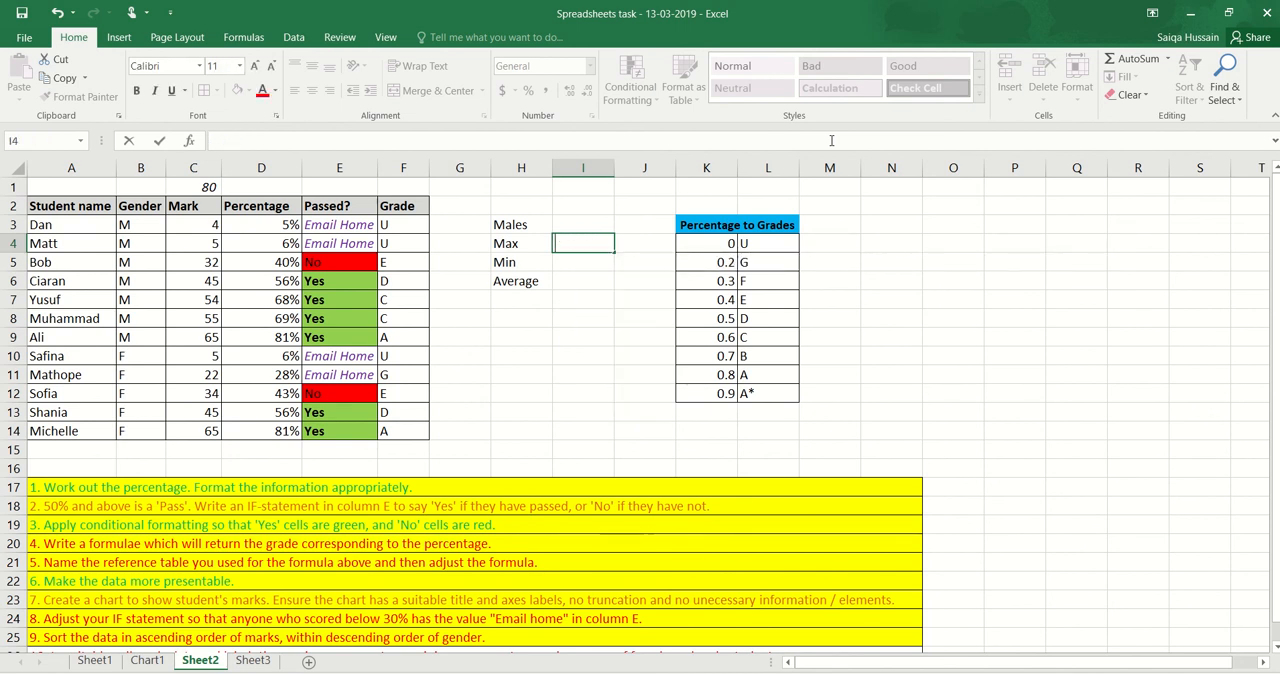
pyautogui.press('Escape')
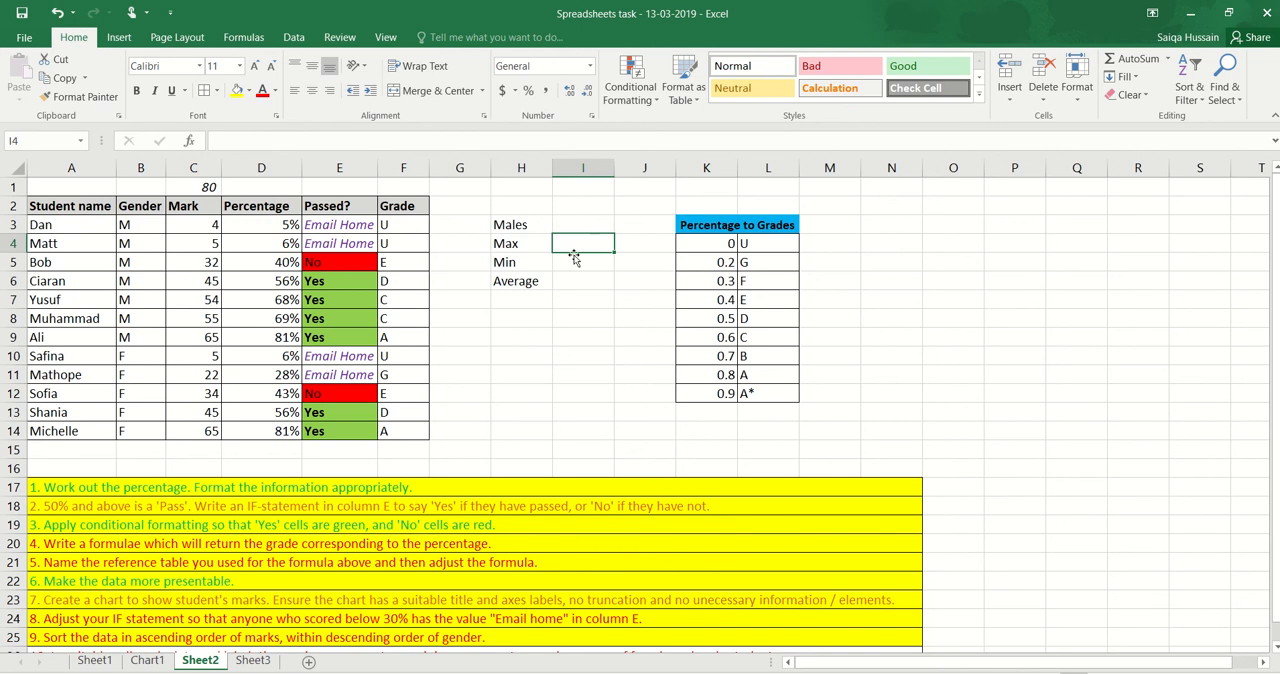
# Calculate the male students' maximum percentage in I4 with the AutoSum Max function over D3:D9
pyautogui.click(1169, 60)
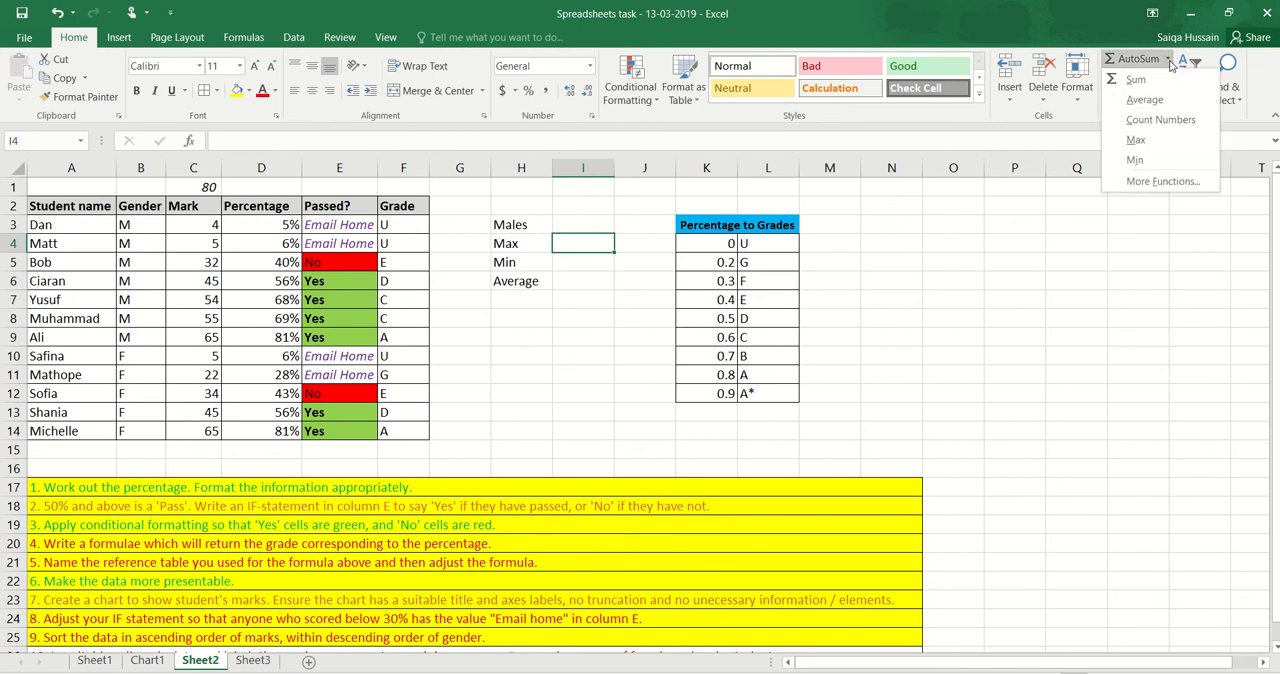
pyautogui.click(1148, 141)
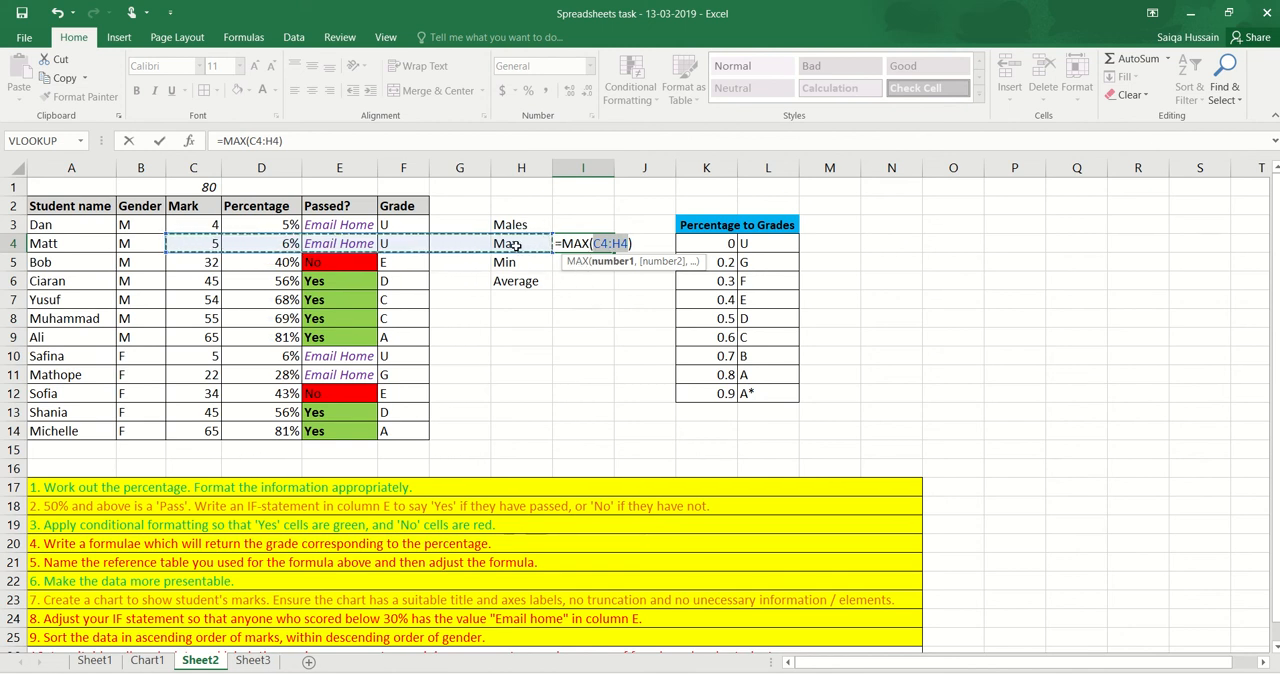
pyautogui.click(188, 219)
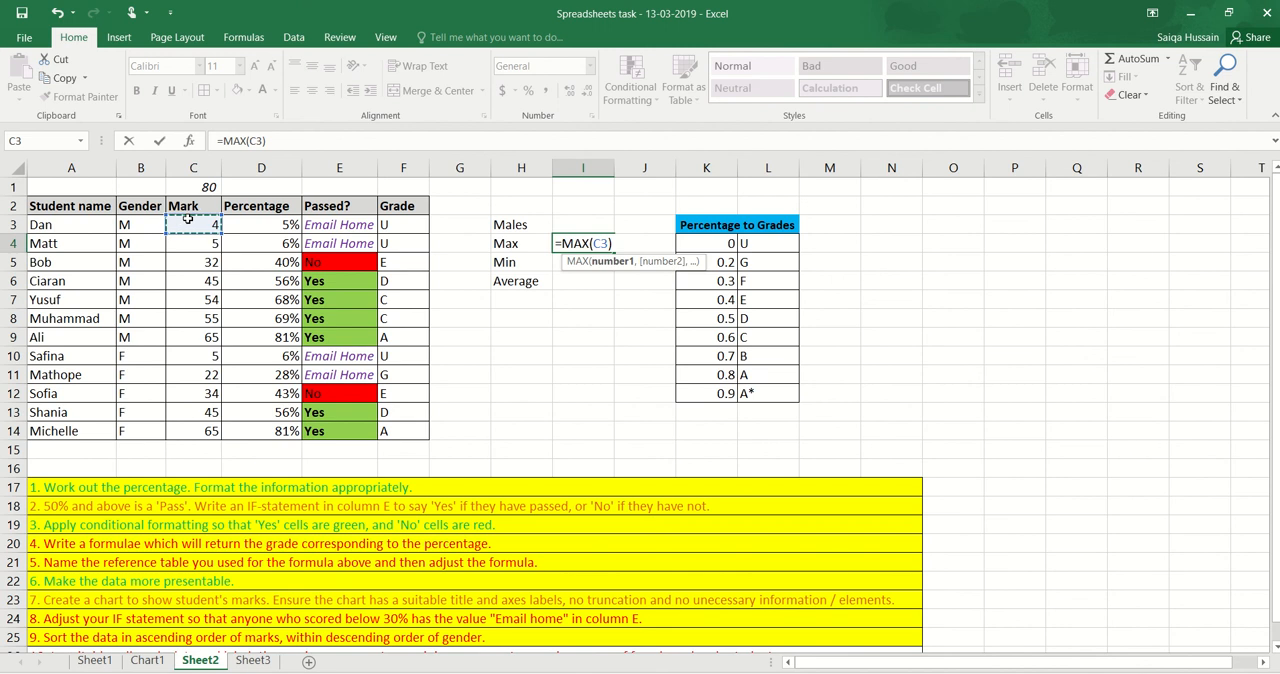
pyautogui.click(248, 226)
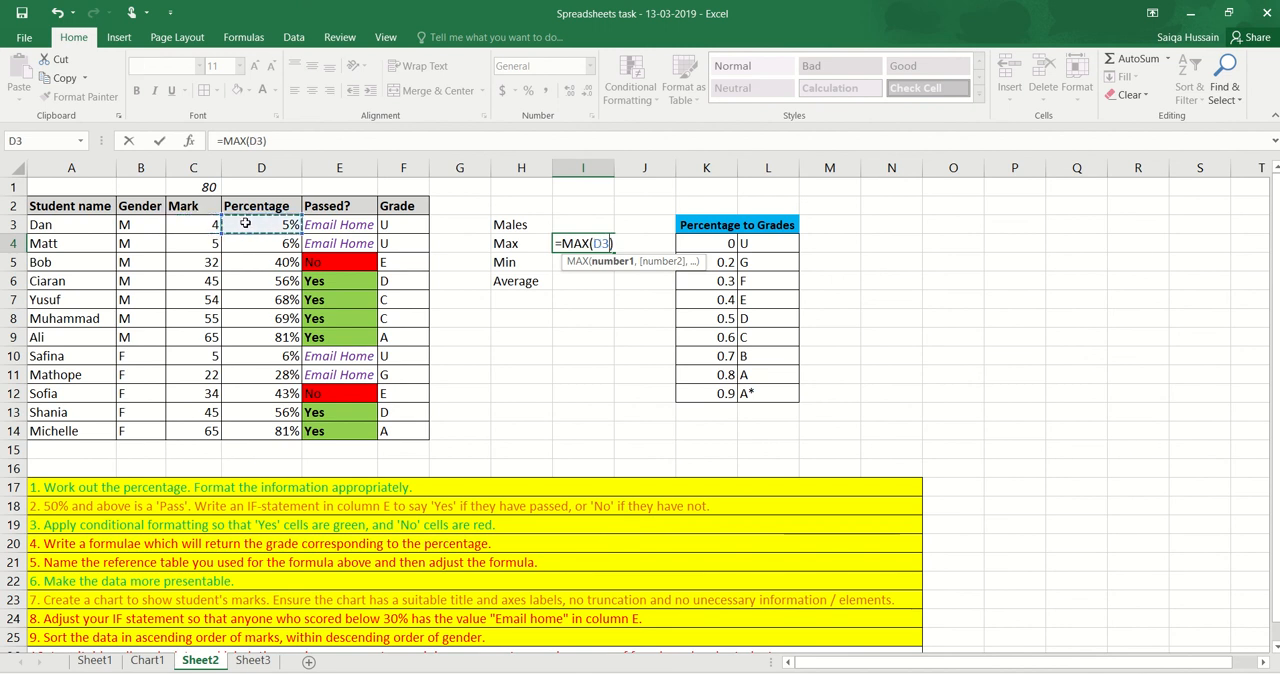
pyautogui.moveTo(248, 248); pyautogui.dragTo(252, 336)
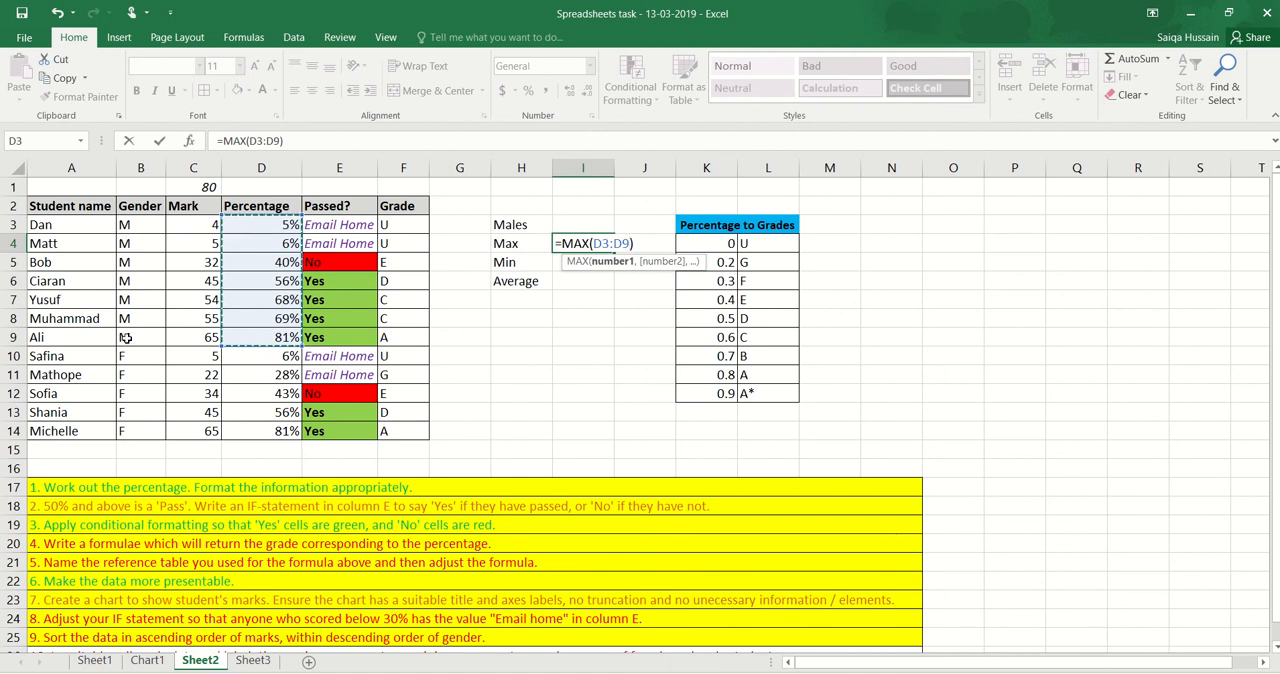
pyautogui.press('Return')
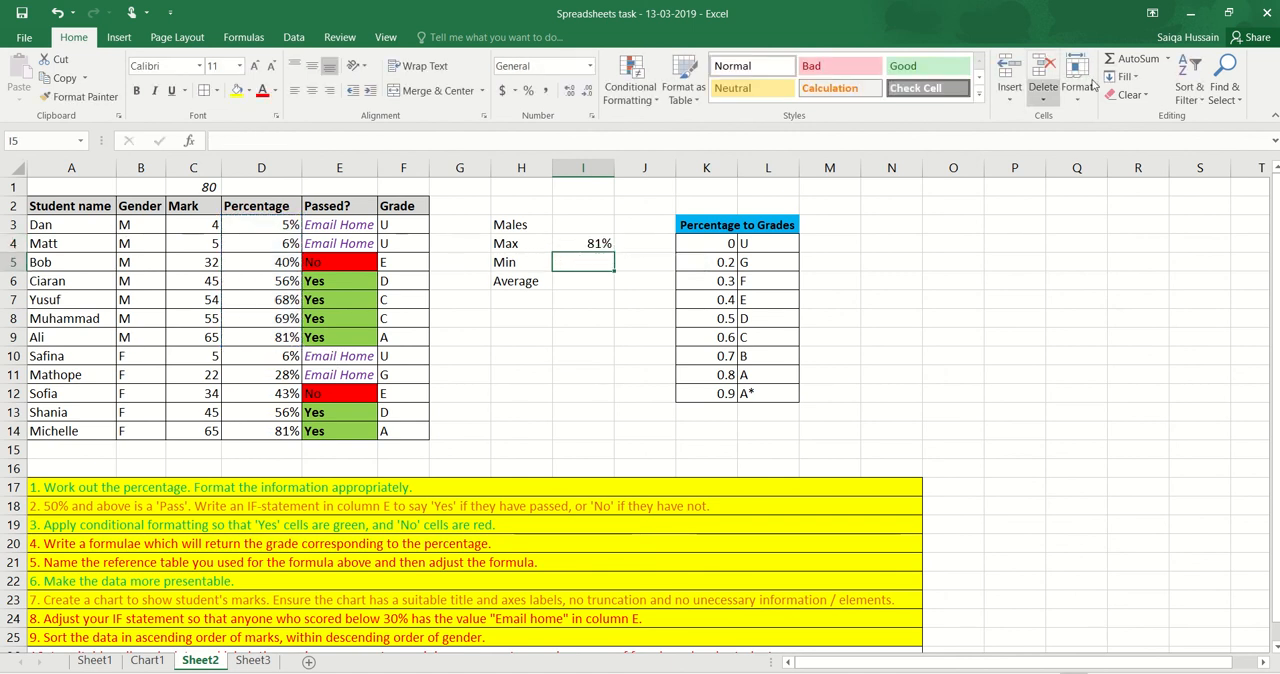
# Calculate the male students' minimum percentage in I5 with the AutoSum Min function over D3:D9
pyautogui.click(1166, 59)
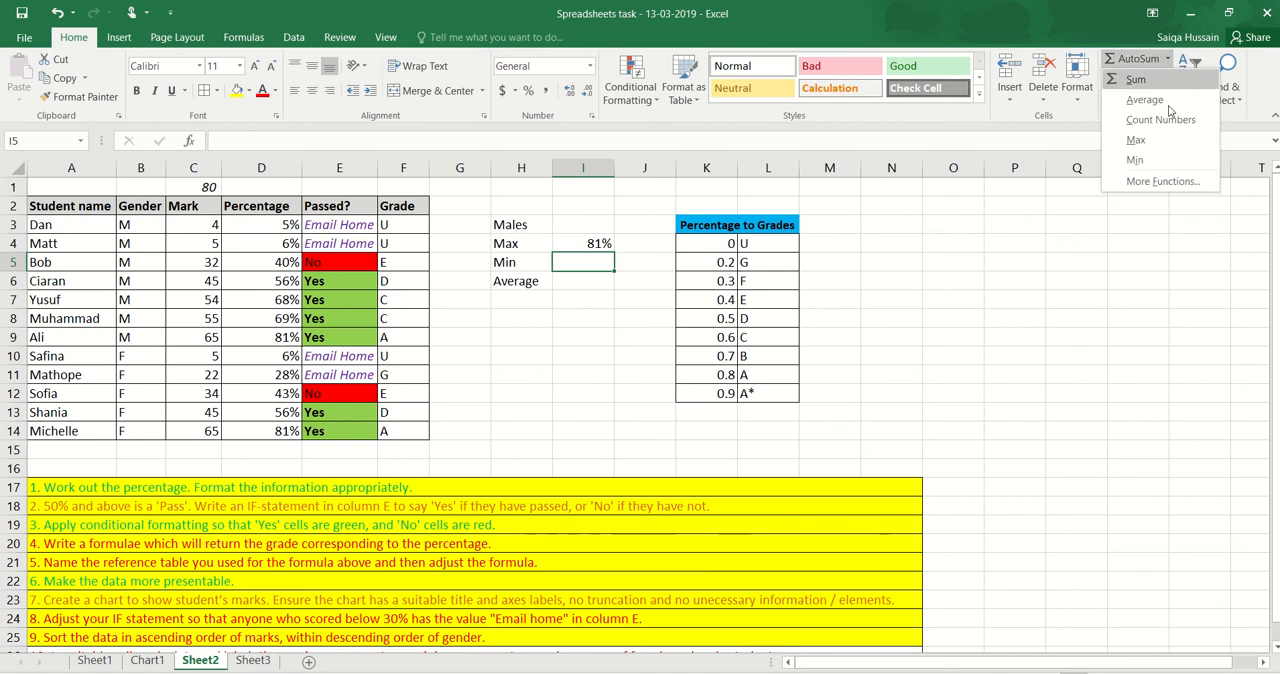
pyautogui.click(1150, 159)
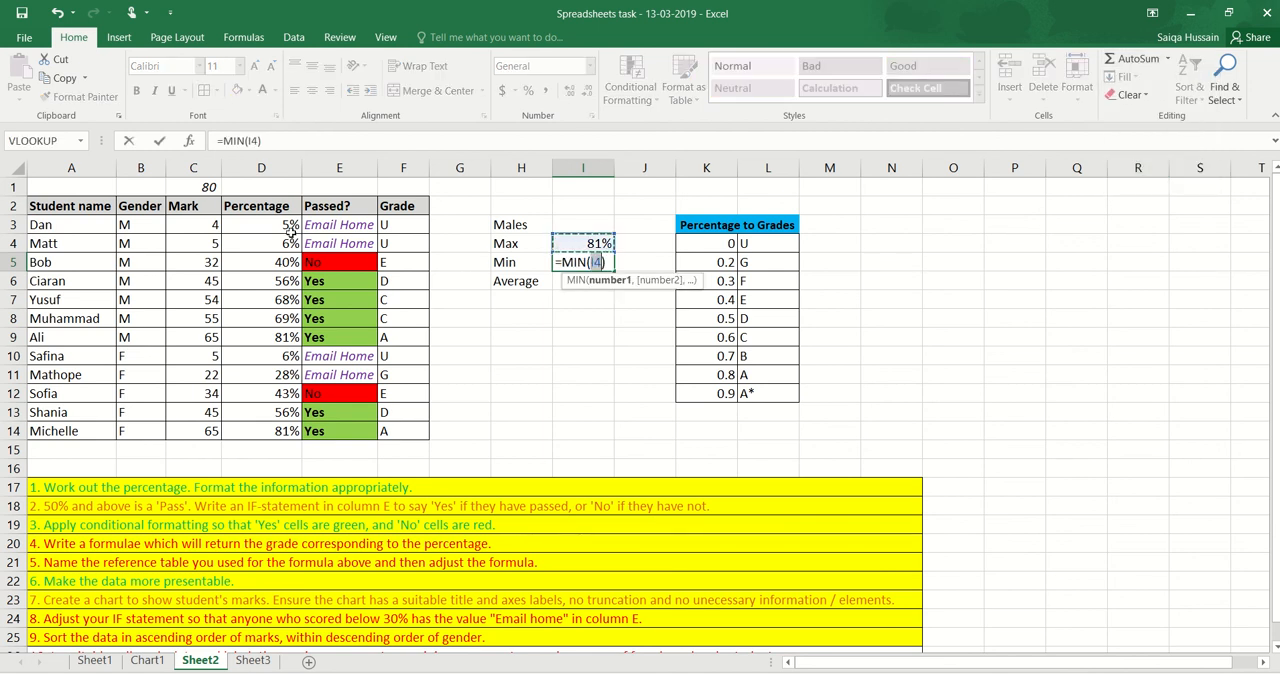
pyautogui.moveTo(285, 225); pyautogui.dragTo(279, 339)
pyautogui.press('Return')
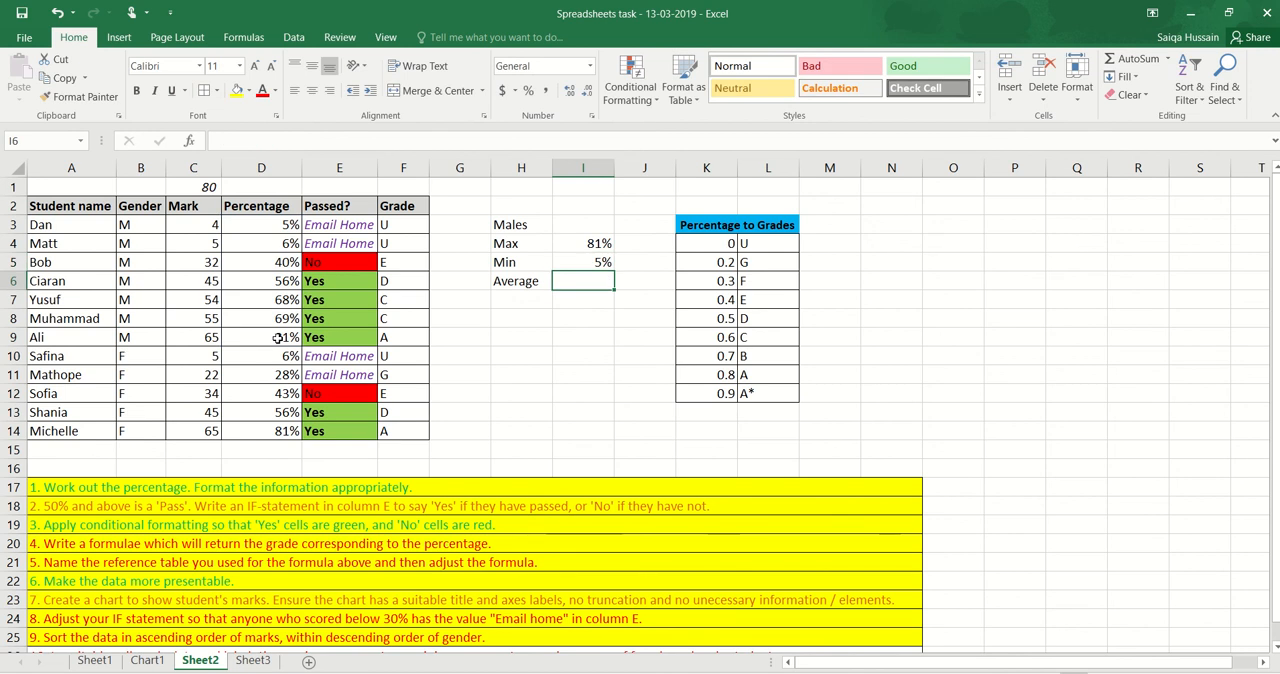
# Calculate the male students' average percentage in I6 with an AVERAGE formula over D3:D9
pyautogui.write('=')
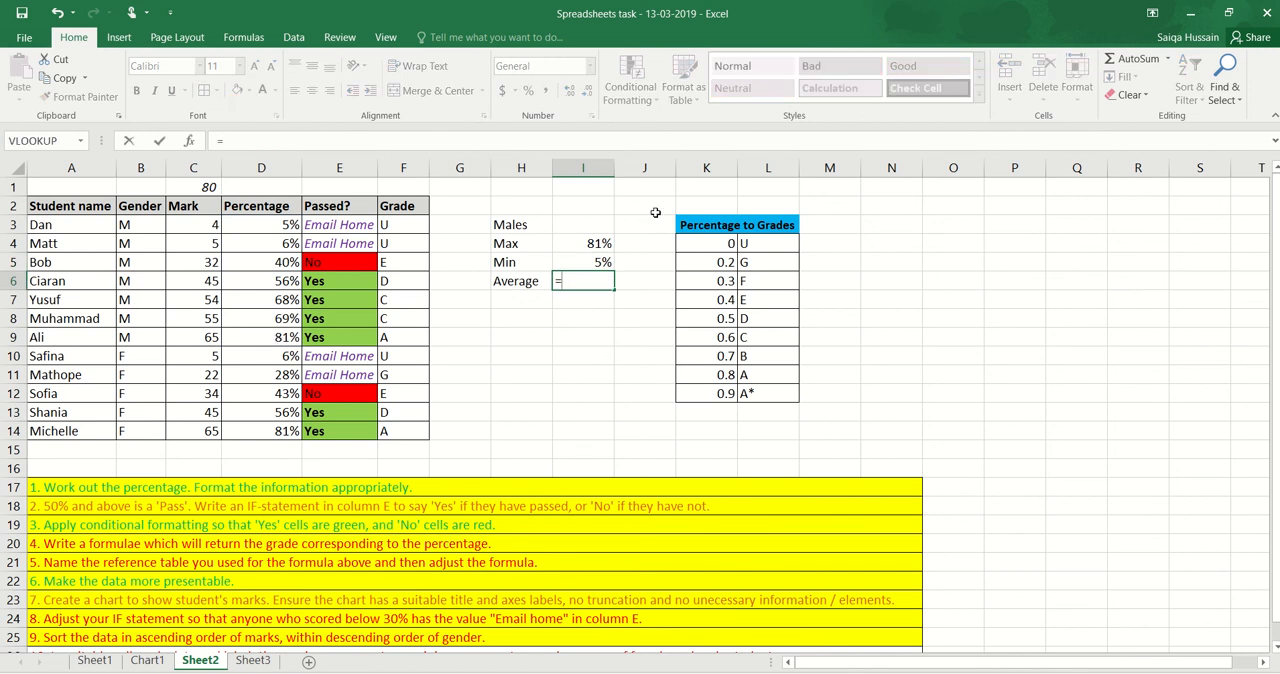
pyautogui.write('a')
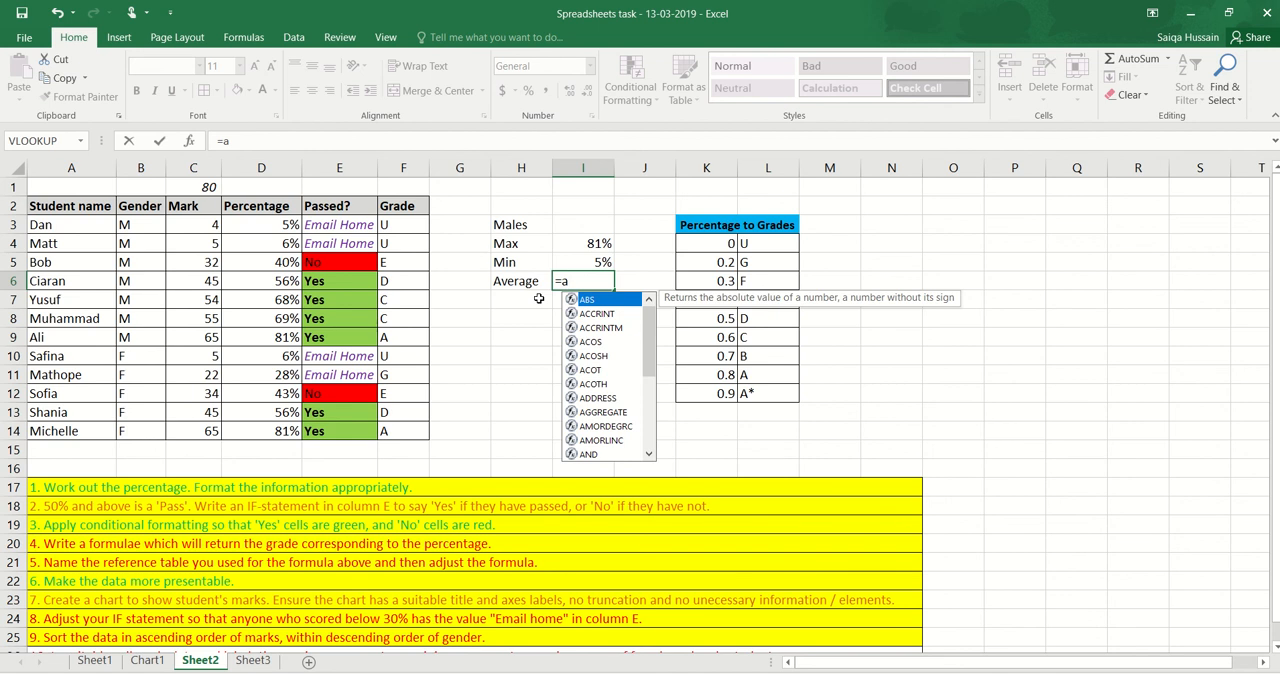
pyautogui.write('ver')
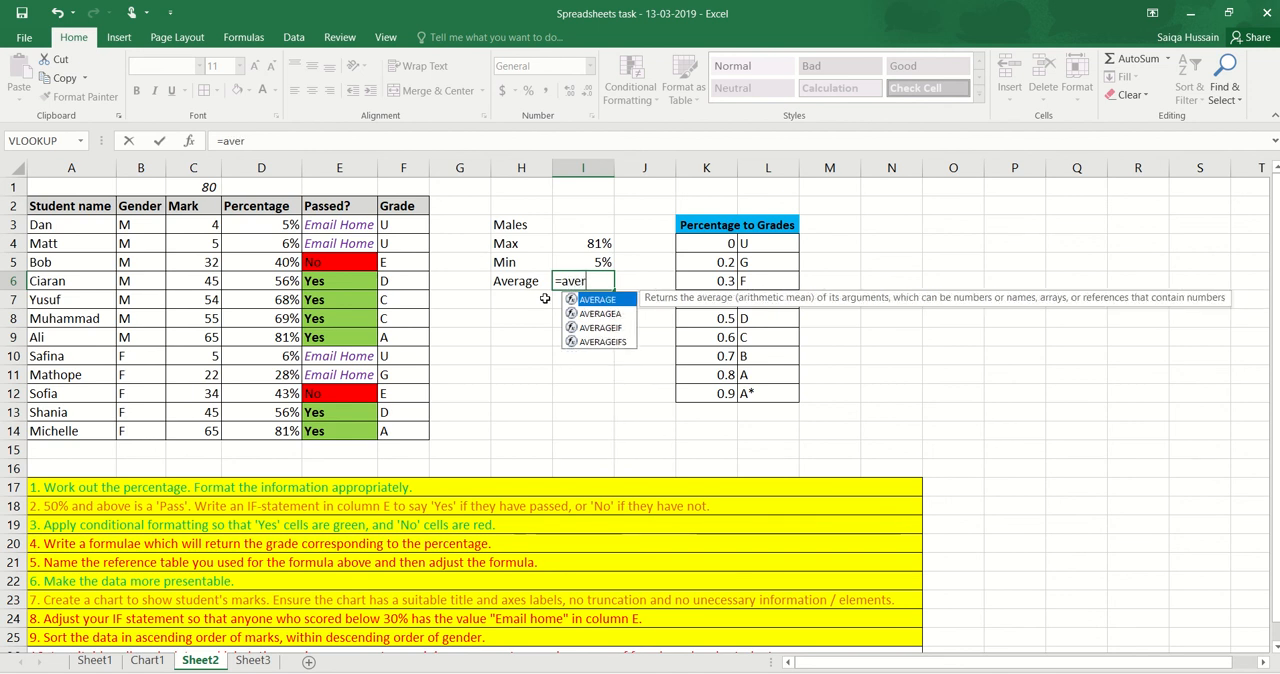
pyautogui.doubleClick(597, 300)
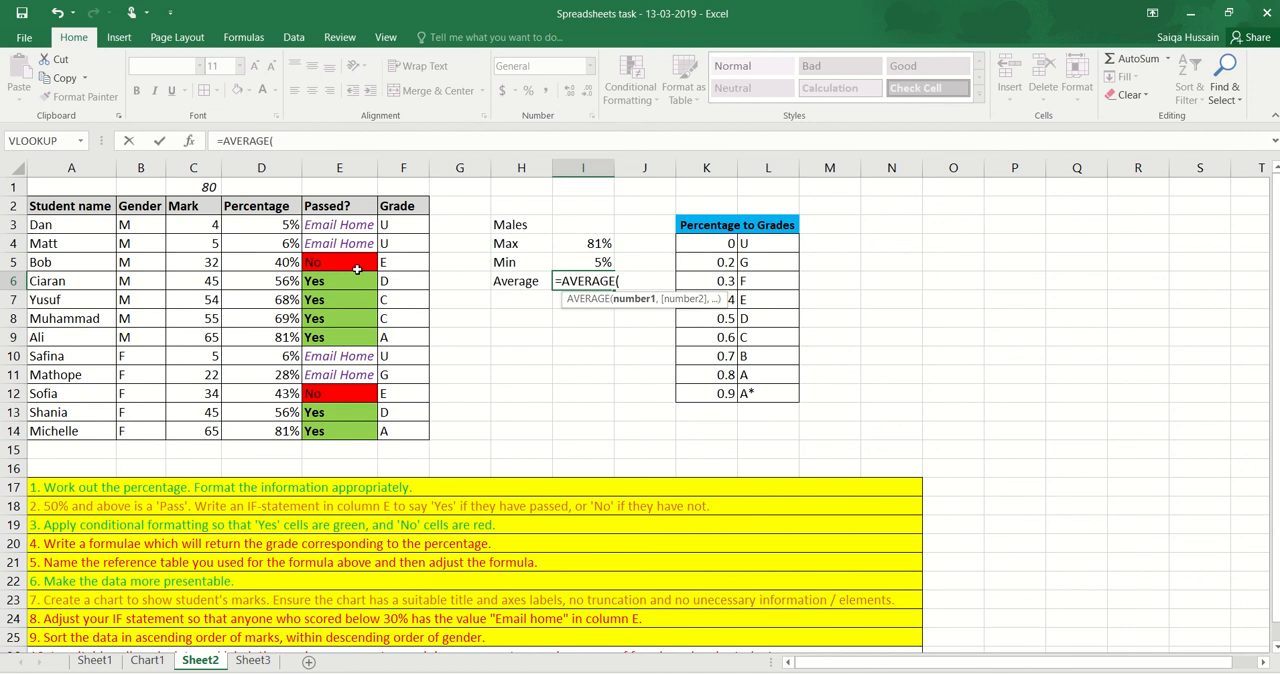
pyautogui.moveTo(274, 227); pyautogui.dragTo(268, 340)
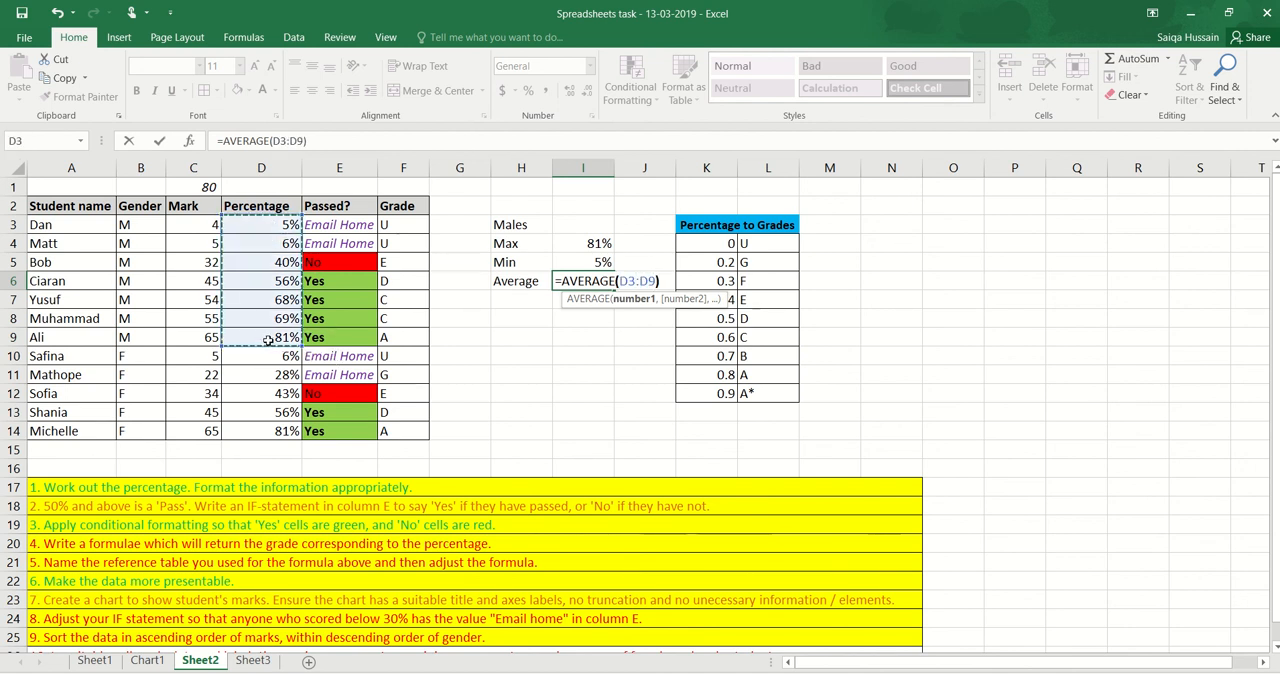
pyautogui.press('Return')
# Check the wording of task 10, then fill the Males heading in H3 with orange
pyautogui.scroll(-1, 263, 391)
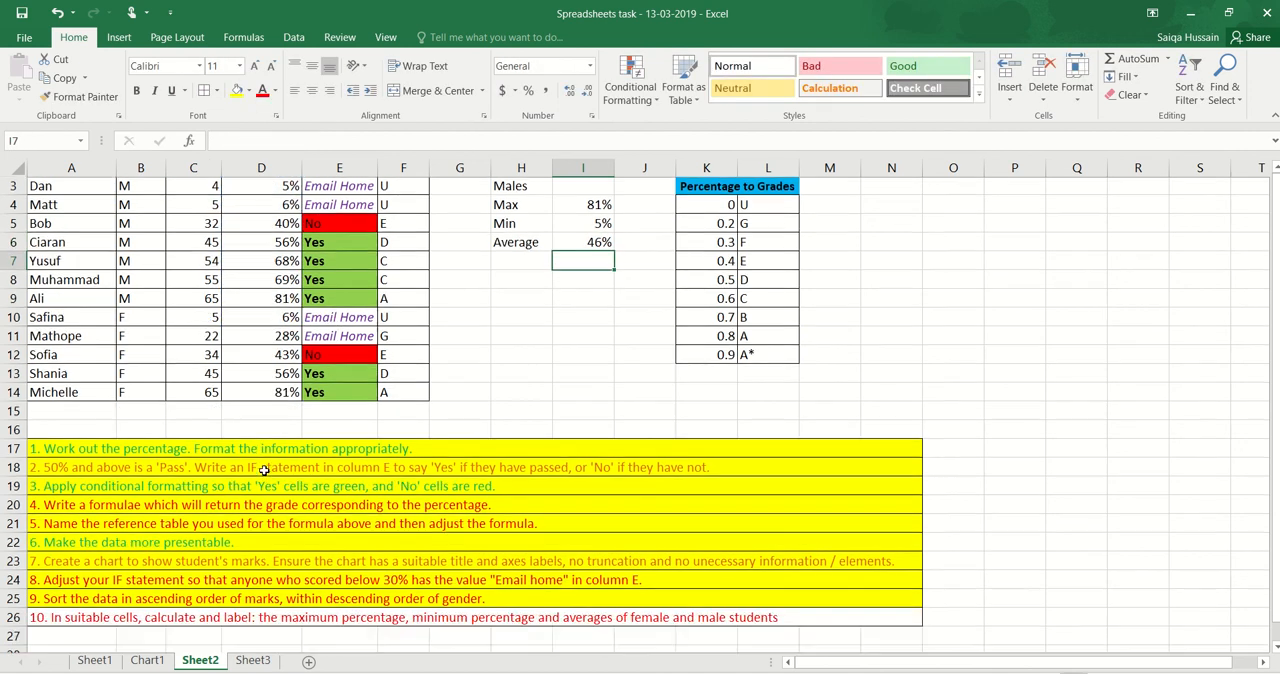
pyautogui.scroll(1, 403, 262)
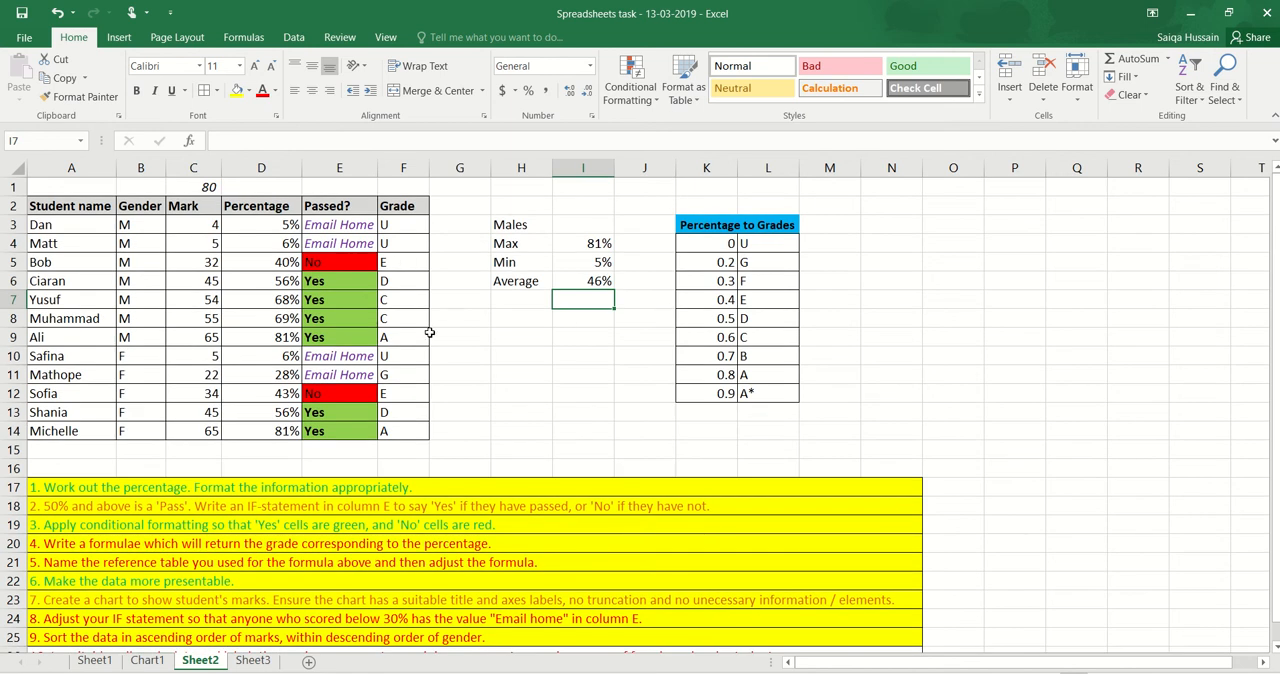
pyautogui.scroll(-2, 429, 332)
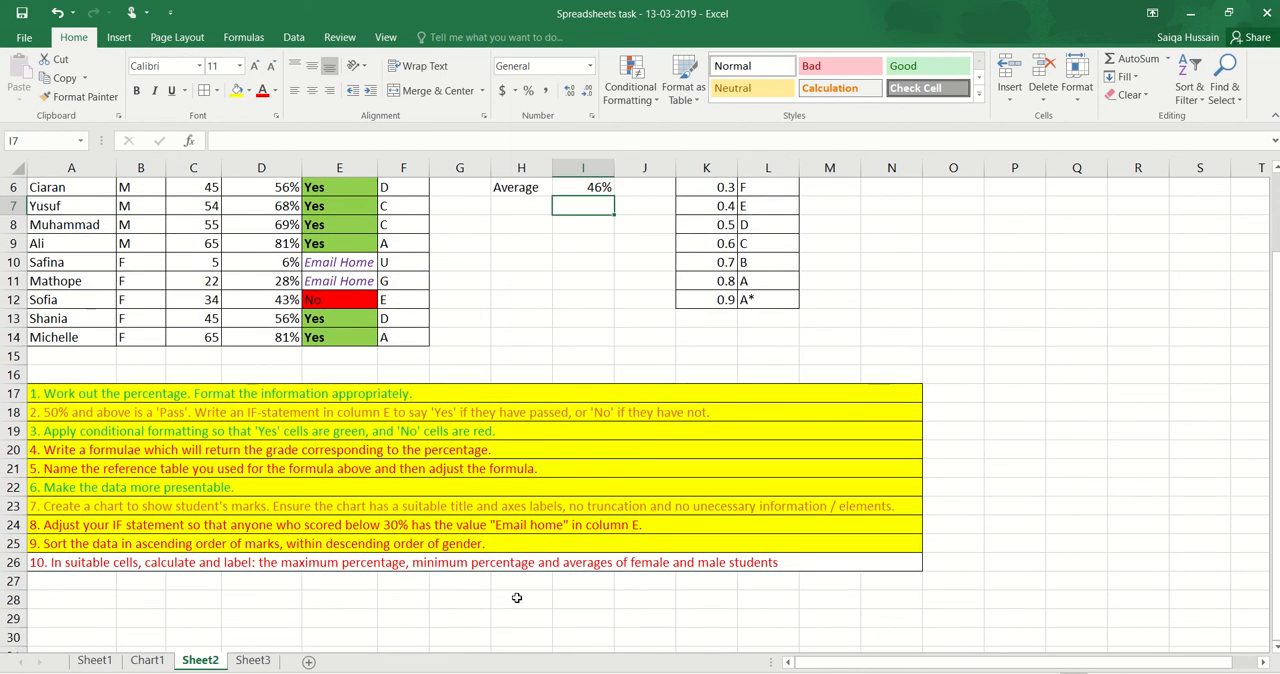
pyautogui.scroll(2, 497, 604)
pyautogui.click(518, 231)
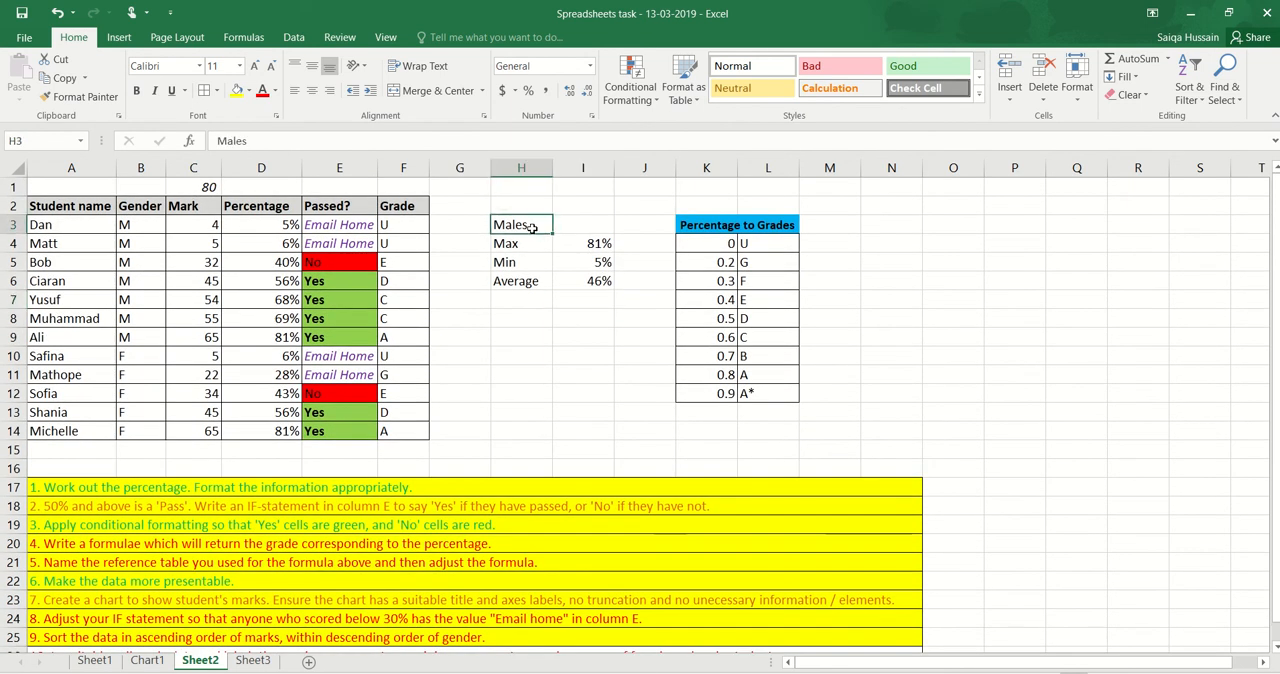
pyautogui.click(249, 91)
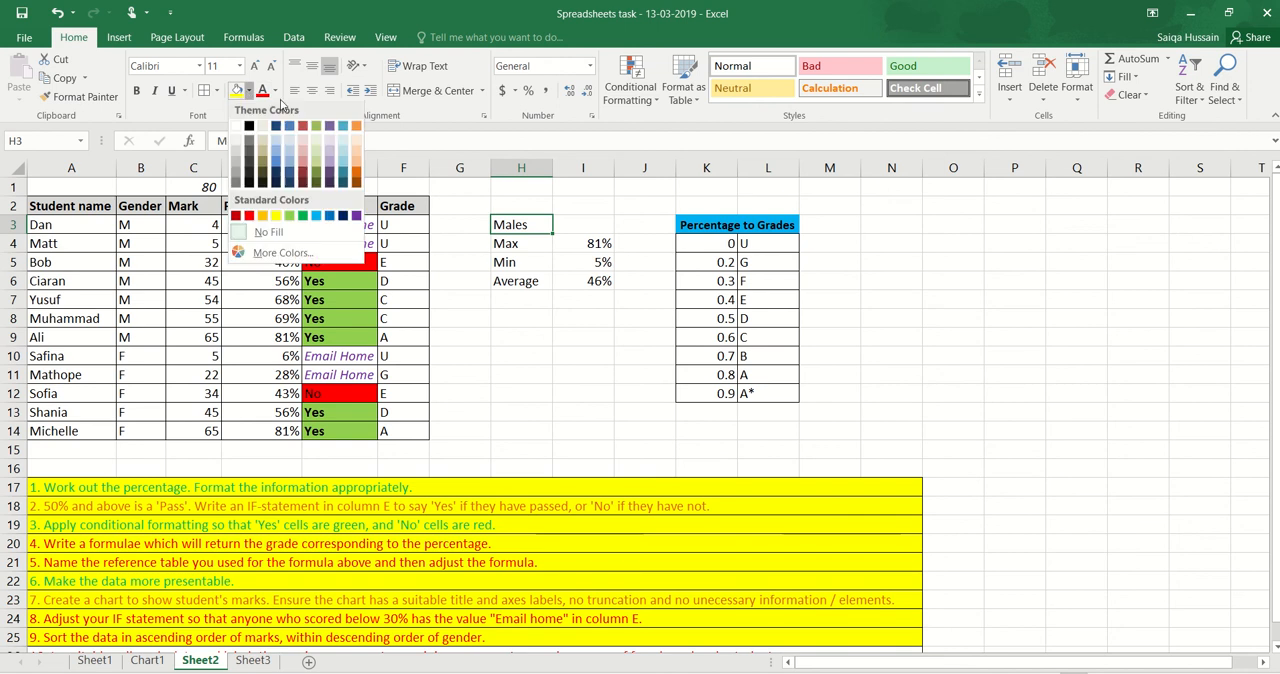
pyautogui.click(357, 130)
# Add borders to all cells in H4:I6 and fill the labels in H4:H6 with light orange
pyautogui.moveTo(534, 244); pyautogui.dragTo(598, 283)
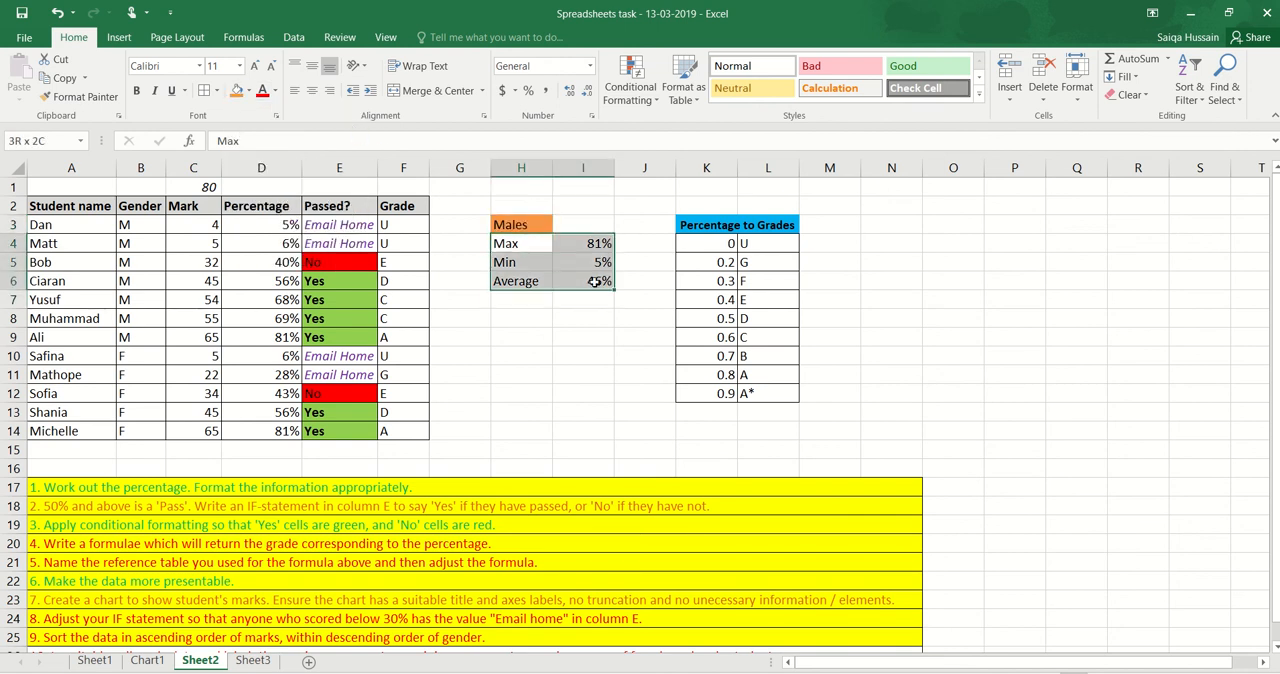
pyautogui.click(207, 91)
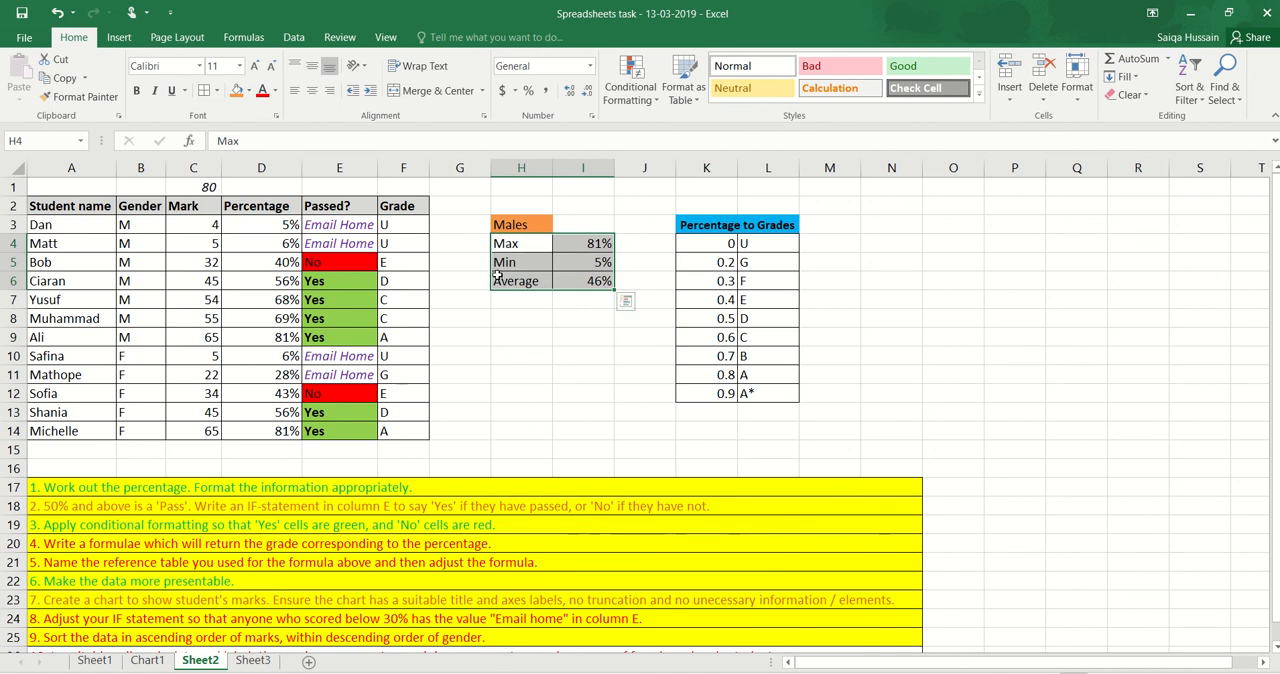
pyautogui.click(509, 244)
pyautogui.moveTo(509, 244); pyautogui.dragTo(512, 282)
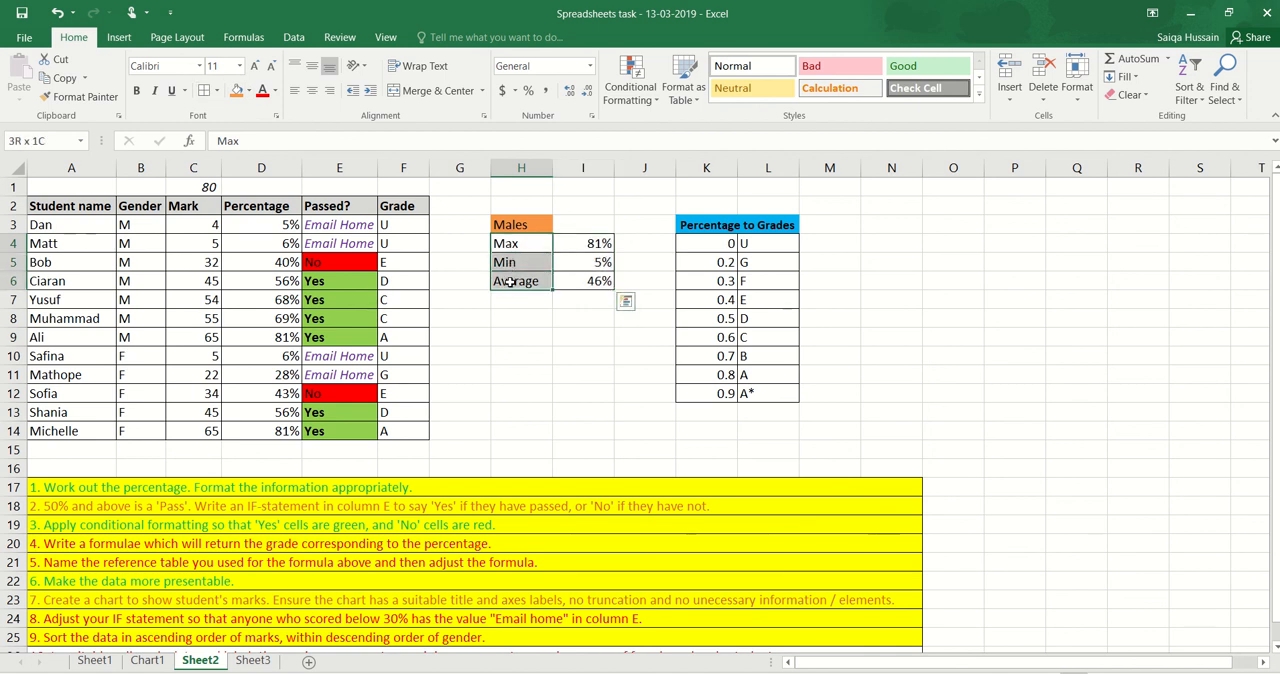
pyautogui.click(249, 91)
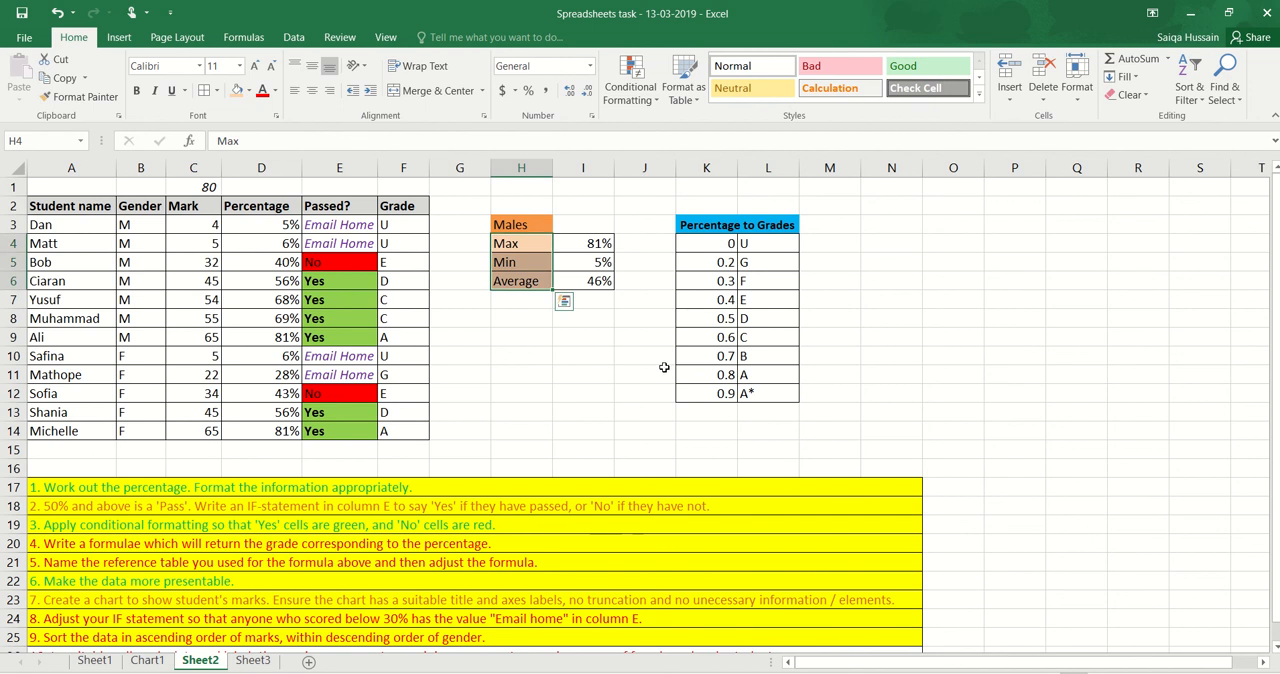
pyautogui.click(611, 381)
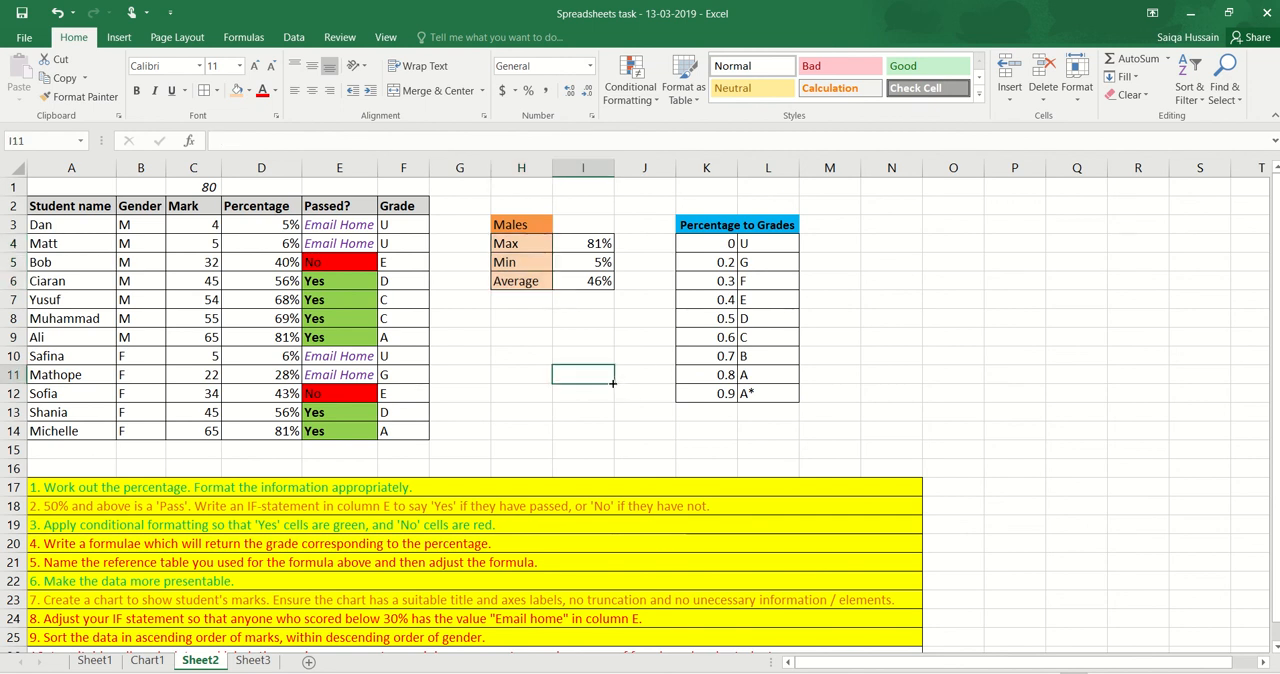
pyautogui.click(511, 346)
# Mark task 10 in row 26 as done by filling it with yellow
pyautogui.scroll(-2, 138, 508)
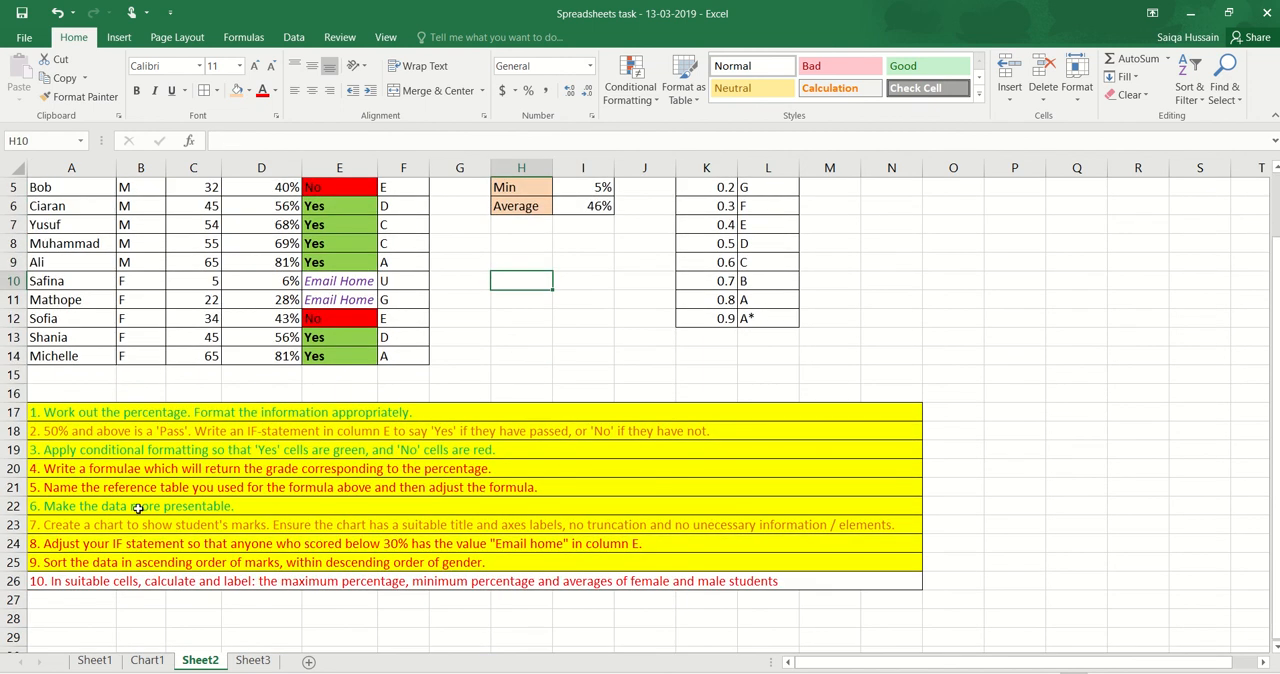
pyautogui.click(32, 579)
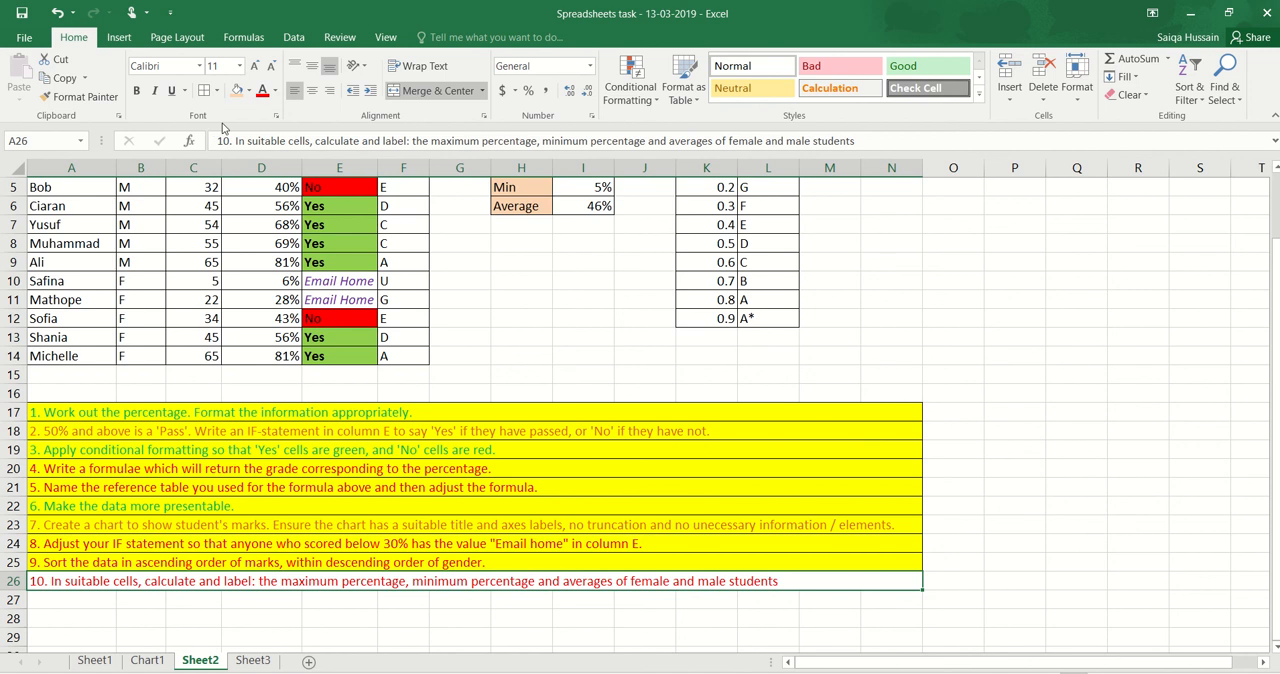
pyautogui.click(249, 90)
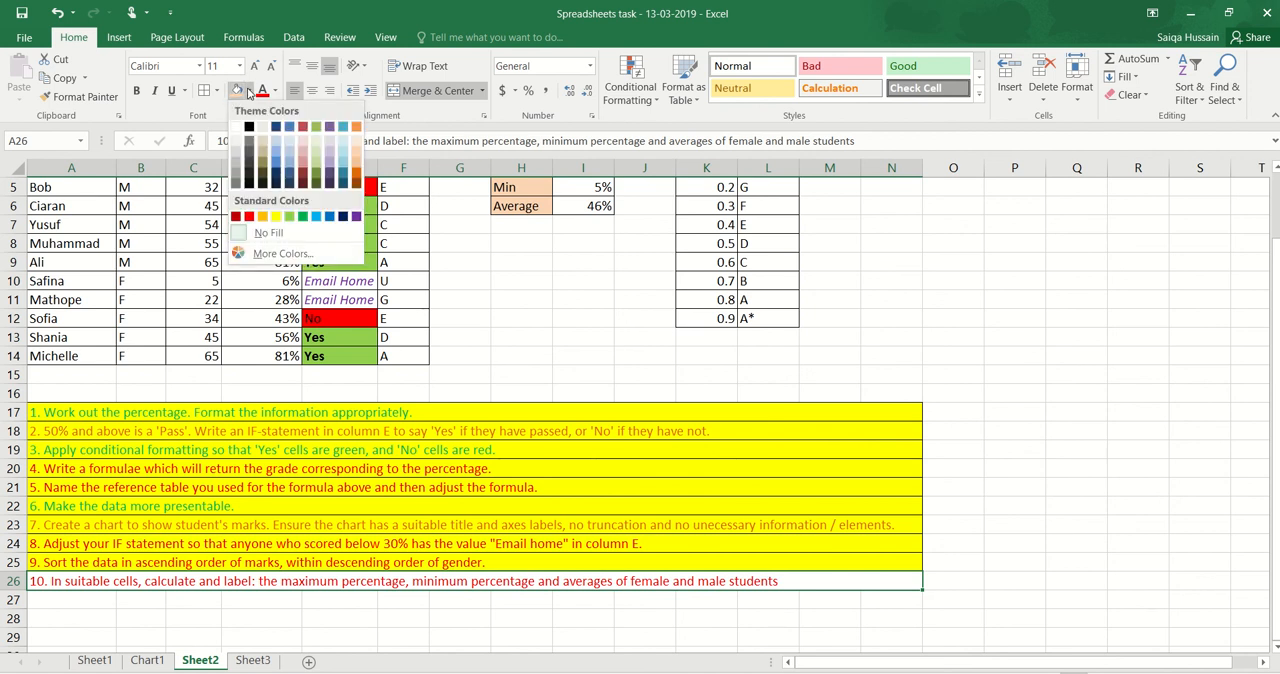
pyautogui.click(275, 216)
pyautogui.click(306, 509)
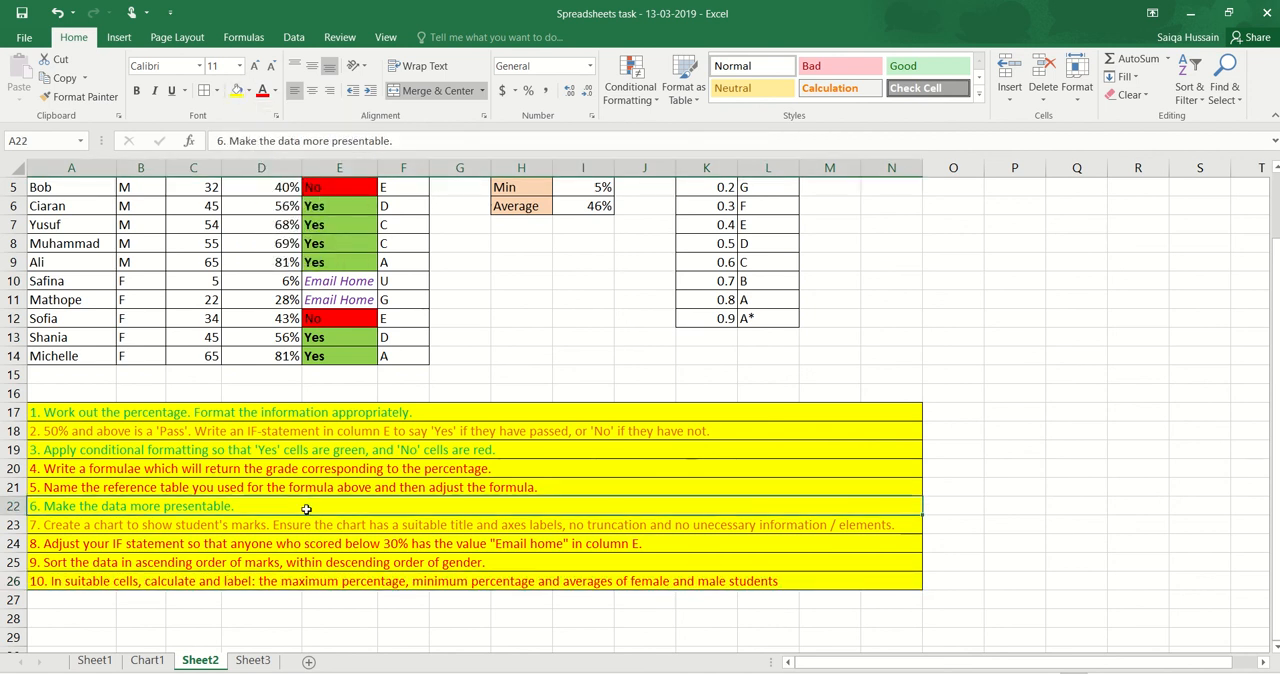
pyautogui.scroll(2, 306, 509)
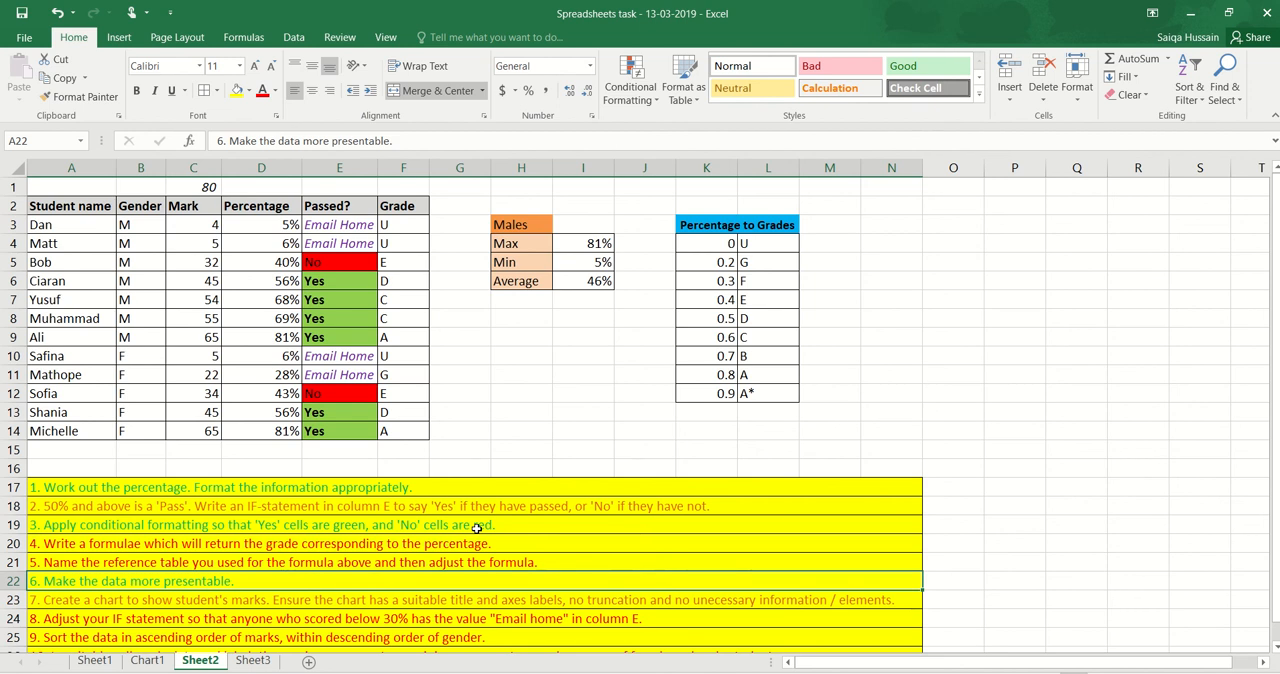
pyautogui.click(558, 407)
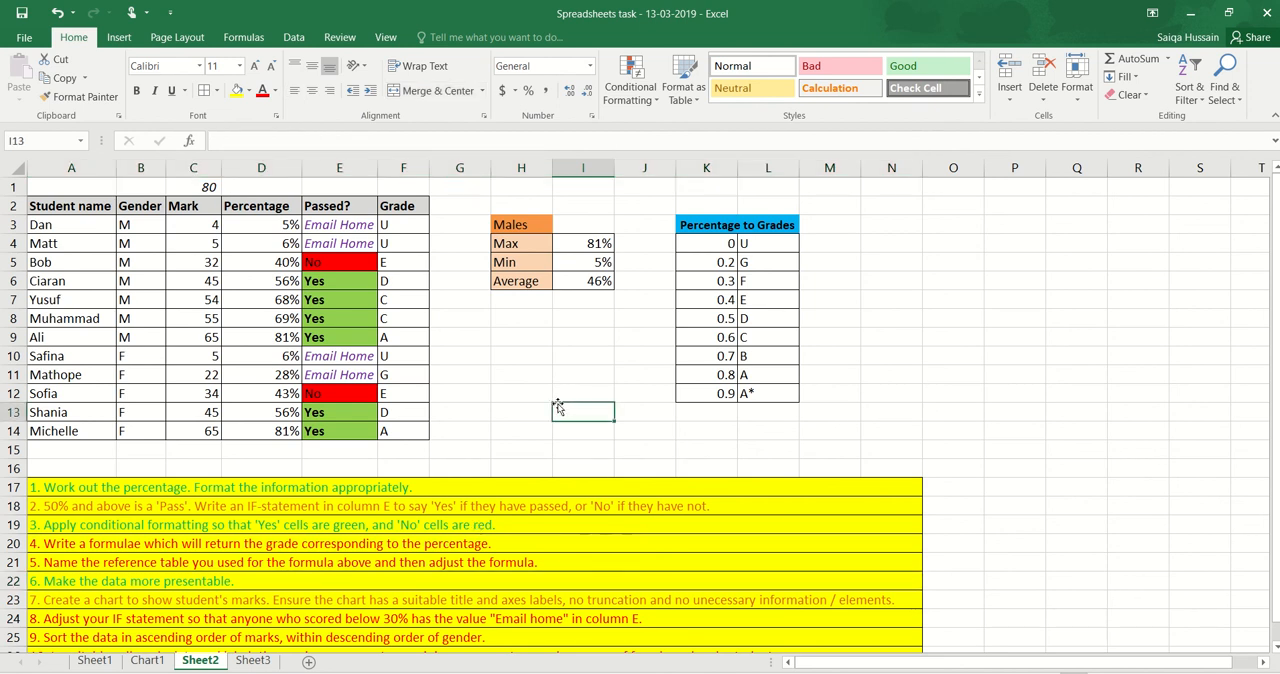